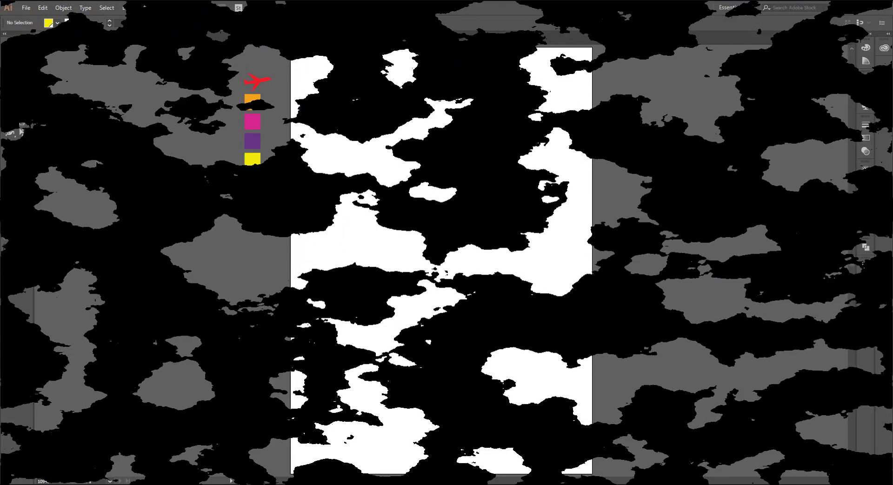
Draw a 21 × 29.7 cm rectangle for the yellow poster background.
{"action": "key", "text": "m"}
{"action": "left_click", "coordinate": [352, 161]}
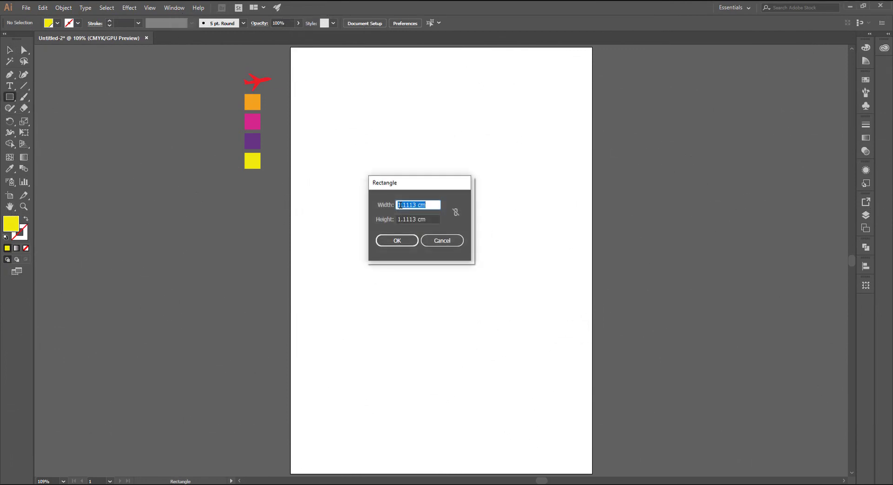
{"action": "type", "text": "1"}
{"action": "key", "text": "Tab"}
{"action": "type", "text": "29.7"}
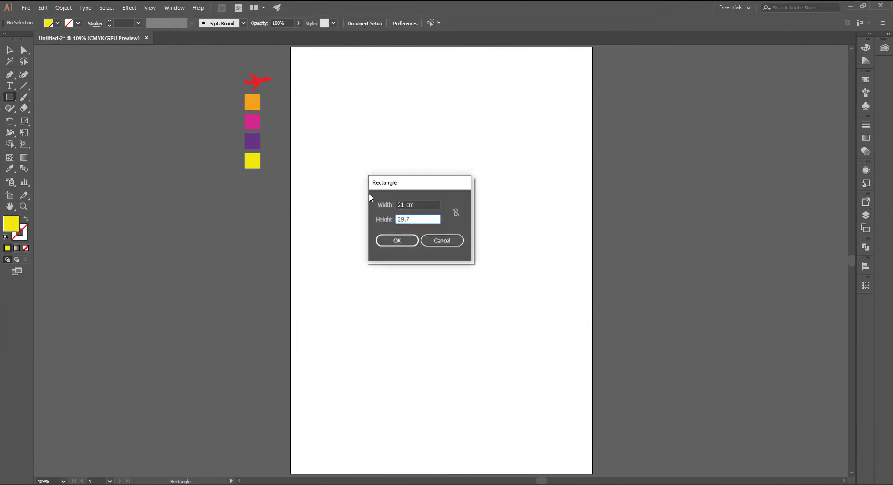
{"action": "key", "text": "Return"}
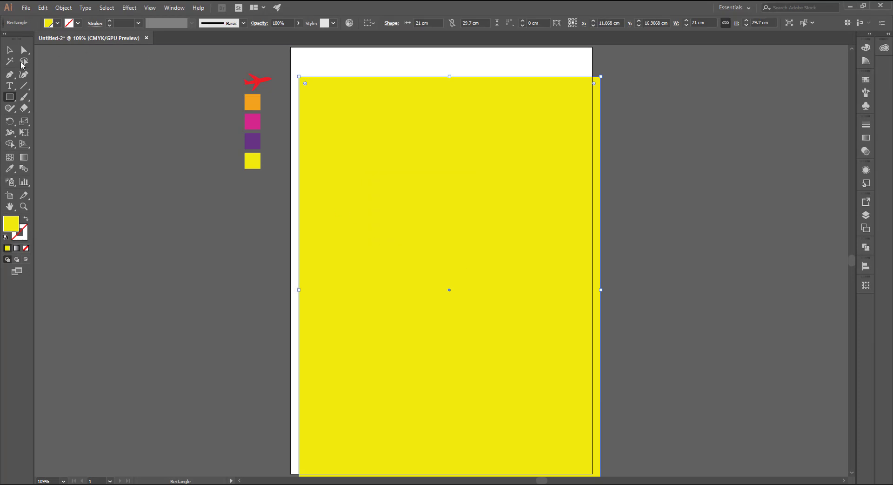
Align the rectangle to the artboard's horizontal centre and top, then fit the page in view.
{"action": "left_click", "coordinate": [9, 50]}
{"action": "left_click", "coordinate": [372, 24]}
{"action": "left_click", "coordinate": [379, 55]}
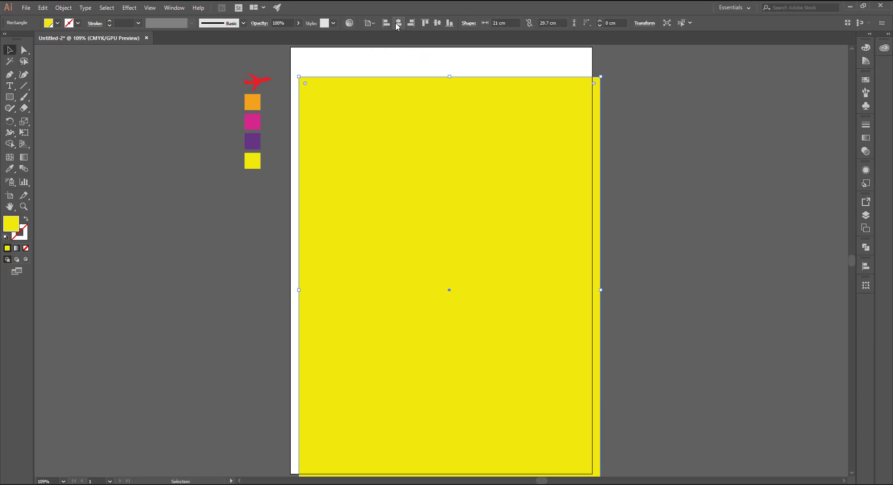
{"action": "left_click", "coordinate": [398, 23]}
{"action": "left_click", "coordinate": [431, 23]}
{"action": "left_click", "coordinate": [722, 235]}
{"action": "key", "text": "ctrl+1"}
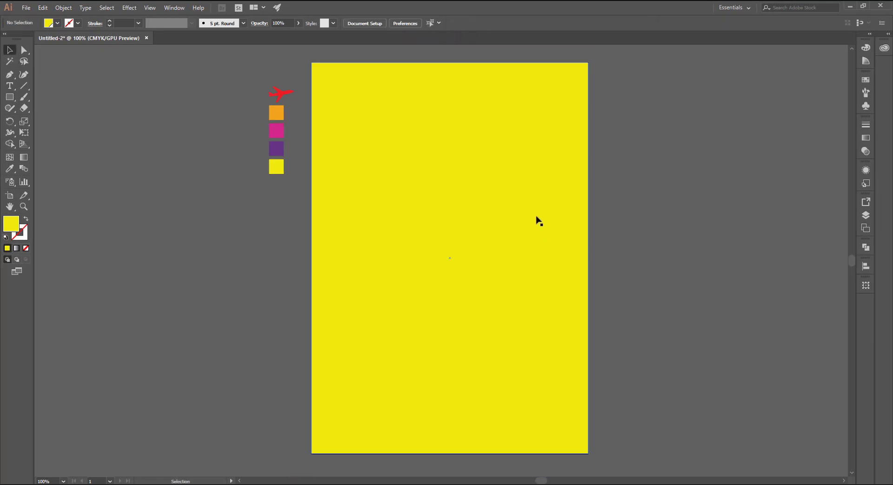
Draw a large purple circle over the upper page, then stretch it wider, tilt it and raise it.
{"action": "left_click_drag", "start_coordinate": [12, 104], "coordinate": [53, 119]}
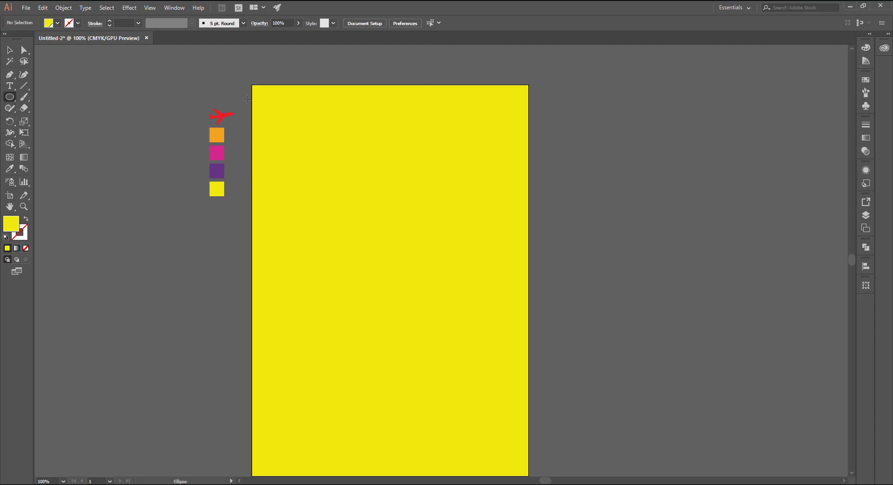
{"action": "left_click_drag", "start_coordinate": [245, 66], "coordinate": [535, 270]}
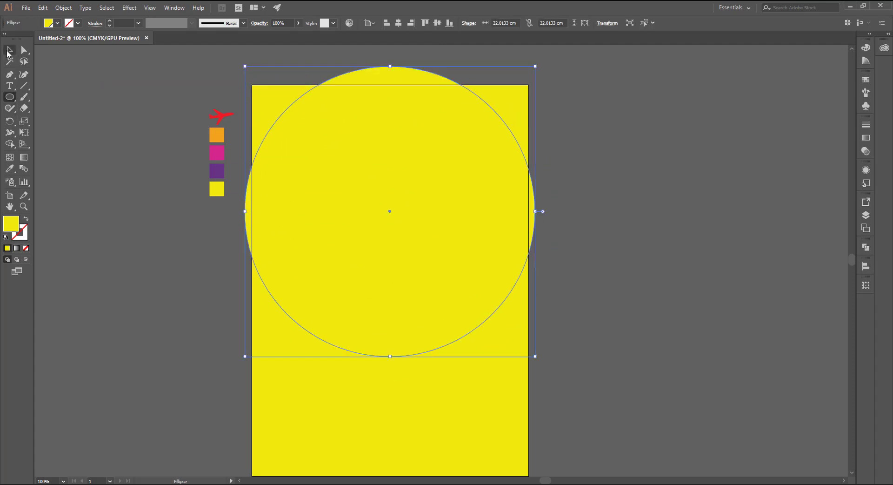
{"action": "left_click", "coordinate": [10, 169]}
{"action": "left_click", "coordinate": [216, 171]}
{"action": "key", "text": "v"}
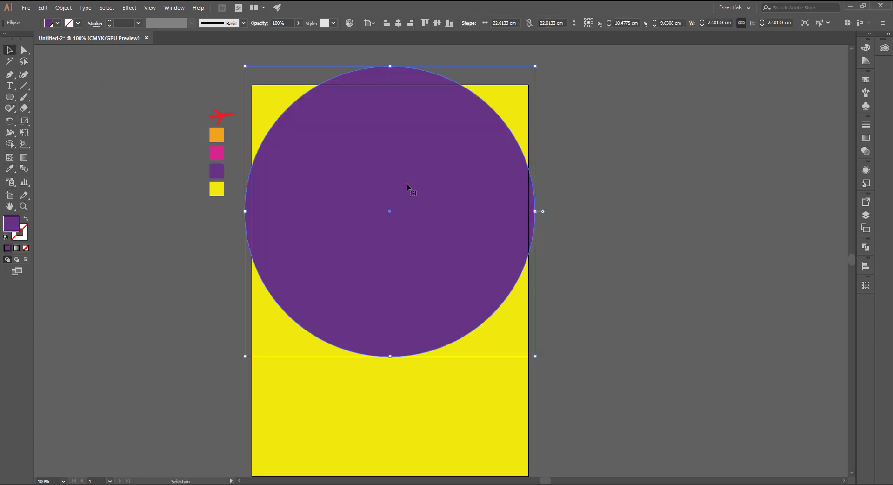
{"action": "left_click_drag", "start_coordinate": [535, 211], "coordinate": [585, 212]}
{"action": "left_click_drag", "start_coordinate": [459, 204], "coordinate": [459, 156]}
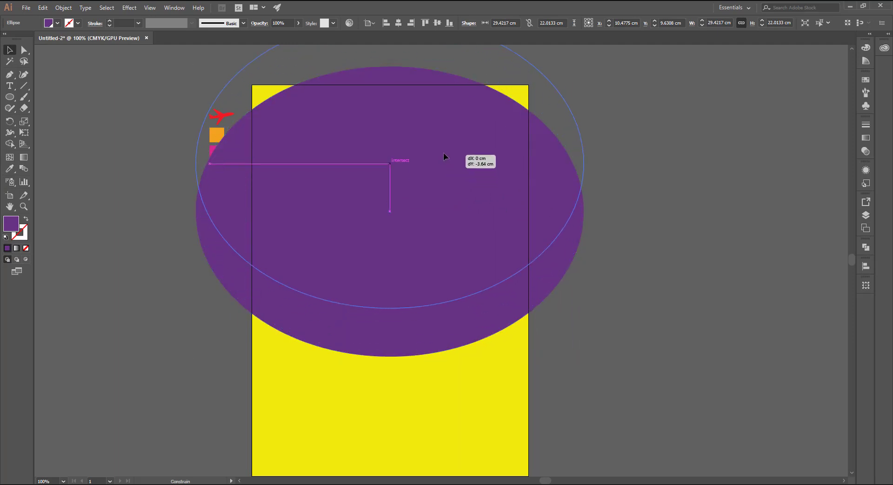
{"action": "left_click_drag", "start_coordinate": [587, 313], "coordinate": [605, 278]}
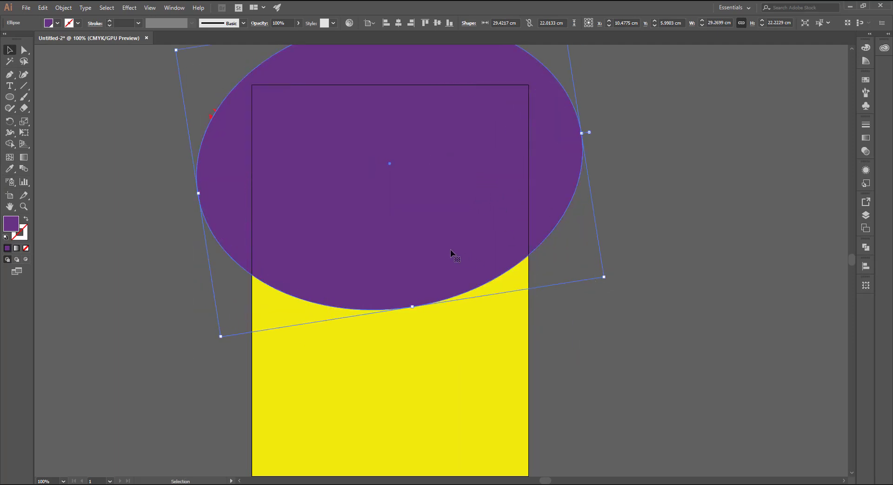
{"action": "left_click_drag", "start_coordinate": [452, 251], "coordinate": [444, 224]}
Remove the ellipse area from the yellow background with the Shape Builder.
{"action": "left_click", "coordinate": [457, 320], "text": "shift"}
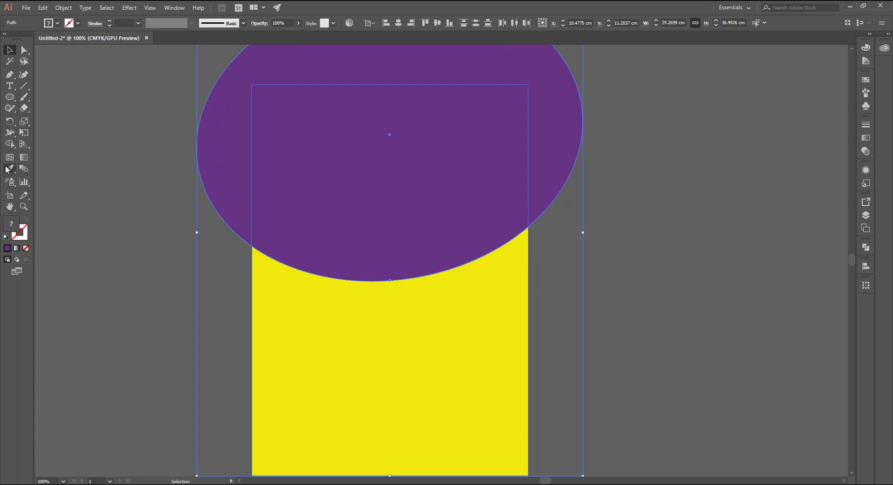
{"action": "left_click", "coordinate": [13, 147]}
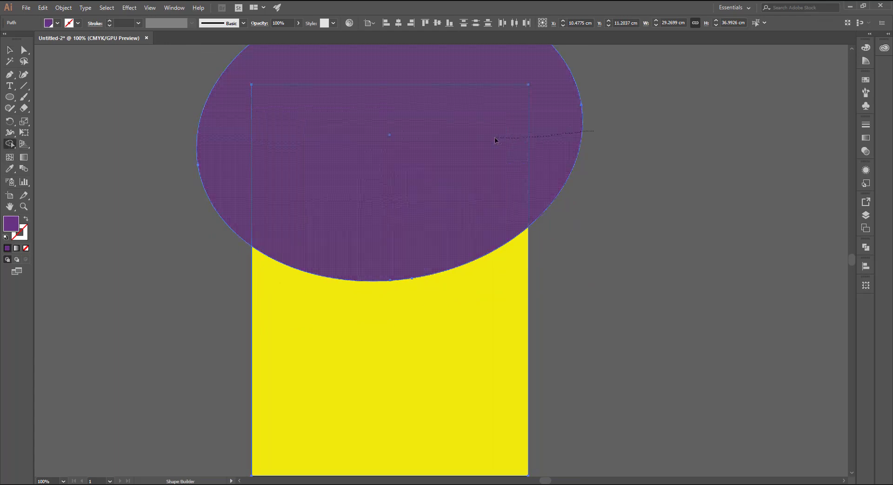
{"action": "left_click", "coordinate": [497, 137], "text": "alt"}
{"action": "left_click", "coordinate": [10, 53]}
{"action": "scroll", "coordinate": [321, 256], "scroll_direction": "down", "scroll_amount": 1}
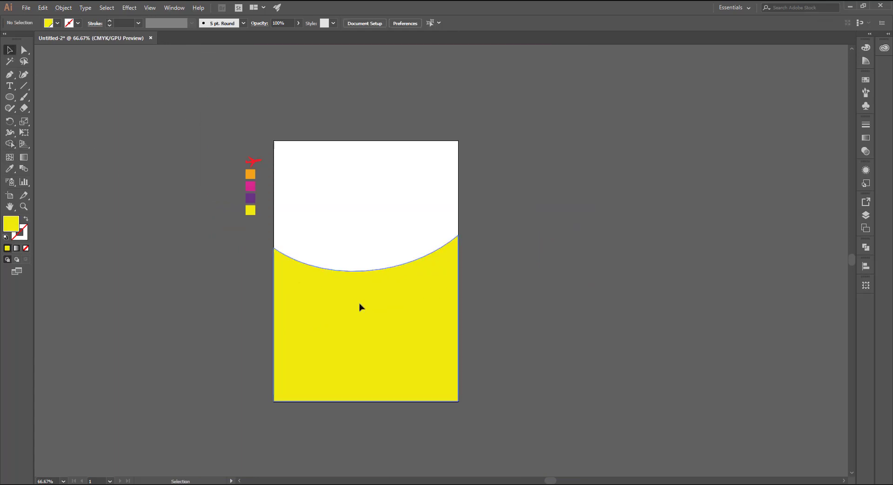
Give the curved shape the purple swatch colour with the Eyedropper.
{"action": "left_click", "coordinate": [9, 169]}
{"action": "left_click", "coordinate": [250, 198]}
{"action": "key", "text": "v"}
{"action": "left_click", "coordinate": [85, 116]}
{"action": "scroll", "coordinate": [416, 297], "scroll_direction": "up", "scroll_amount": 2}
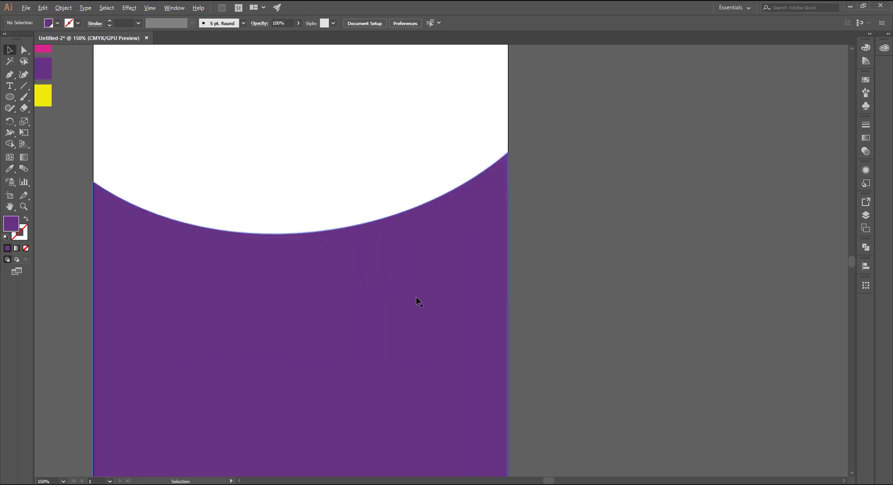
{"action": "left_click", "coordinate": [295, 258]}
Paste a copy in front of the shape, nudge it up and make it yellow.
{"action": "left_click", "coordinate": [42, 7]}
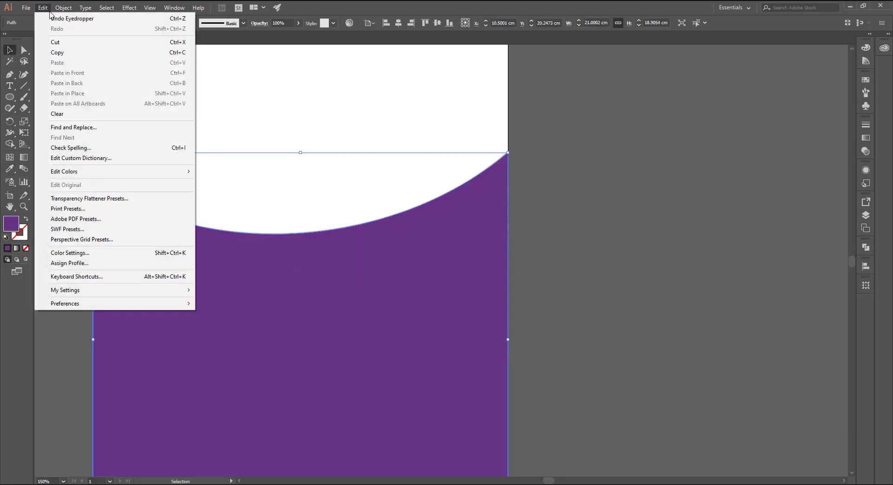
{"action": "left_click", "coordinate": [67, 73]}
{"action": "left_click_drag", "start_coordinate": [287, 263], "coordinate": [284, 252]}
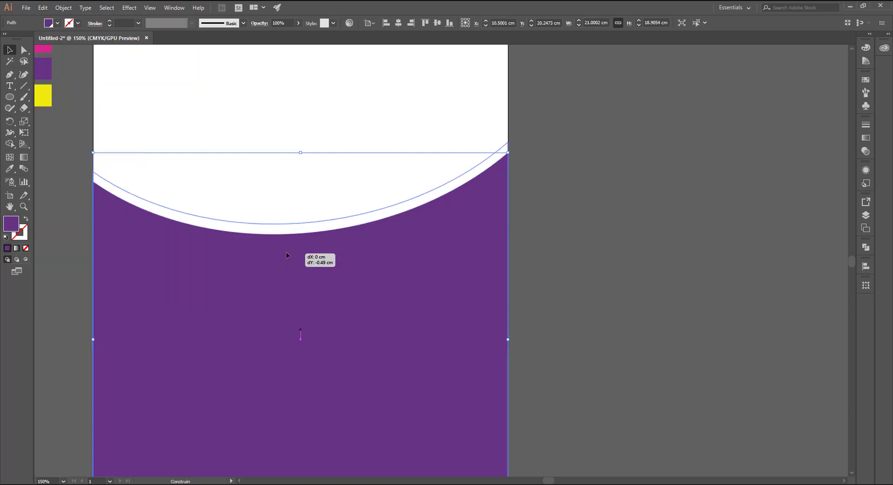
{"action": "key", "text": "i"}
{"action": "left_click", "coordinate": [48, 105]}
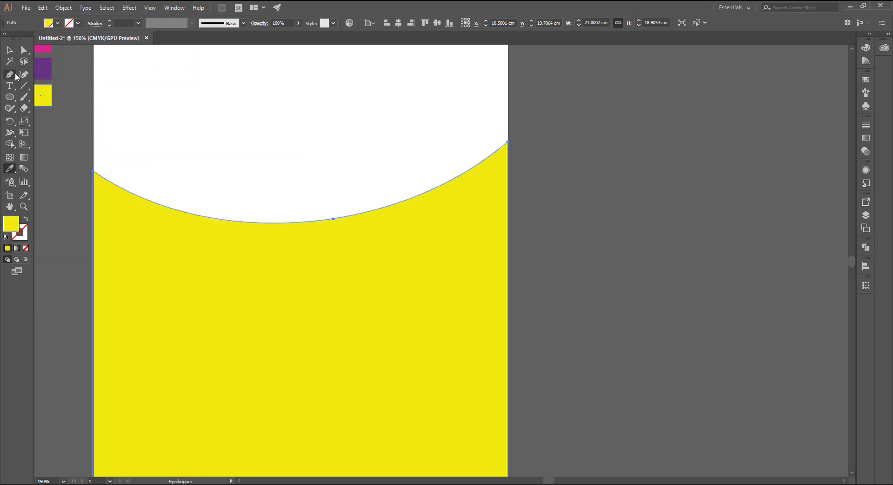
{"action": "key", "text": "v"}
Move the yellow copy beneath the purple shape in the Layers panel.
{"action": "left_click", "coordinate": [865, 216]}
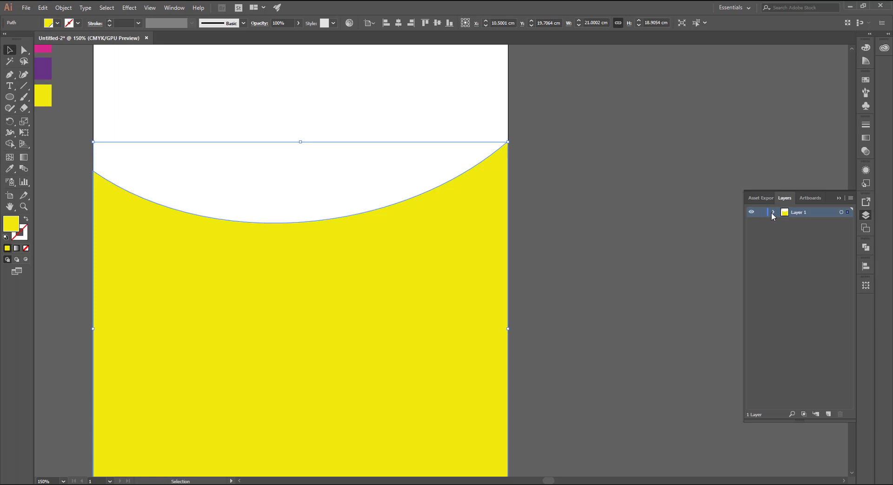
{"action": "left_click", "coordinate": [773, 212]}
{"action": "left_click_drag", "start_coordinate": [813, 222], "coordinate": [814, 238]}
{"action": "left_click", "coordinate": [526, 269]}
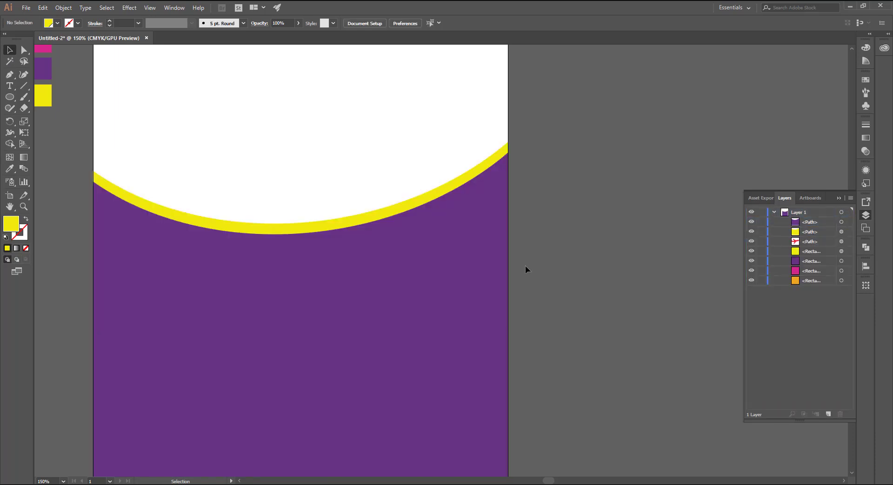
{"action": "key", "text": "ctrl+1"}
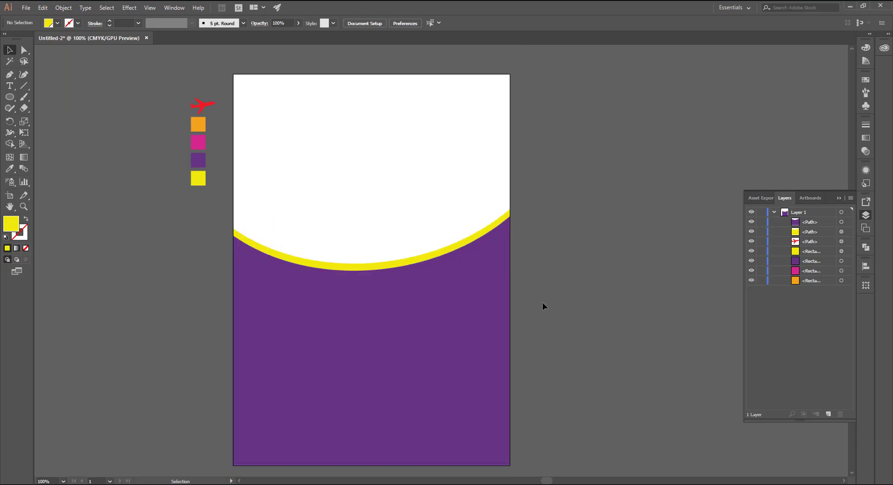
Draw a full-width yellow footer strip about 2.6 cm tall along the page bottom.
{"action": "scroll", "coordinate": [521, 299], "scroll_direction": "up", "scroll_amount": 1}
{"action": "scroll", "coordinate": [389, 235], "scroll_direction": "left", "scroll_amount": 1}
{"action": "scroll", "coordinate": [354, 253], "scroll_direction": "down", "scroll_amount": 1}
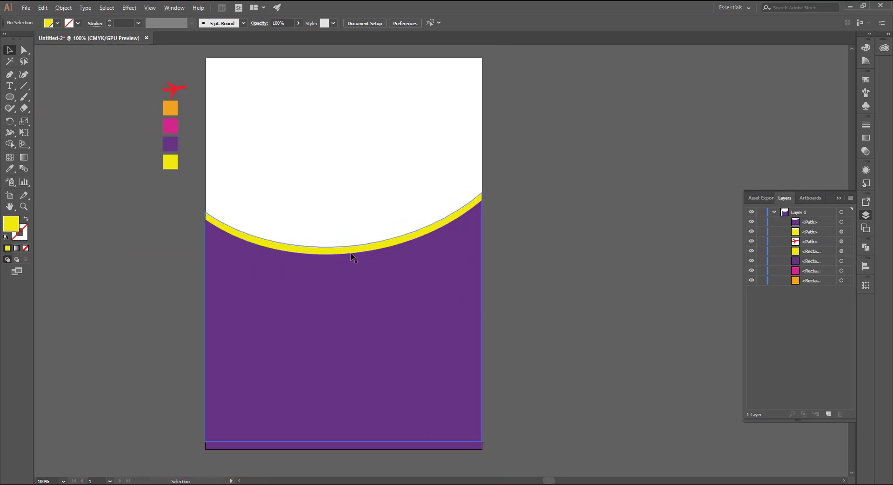
{"action": "scroll", "coordinate": [352, 255], "scroll_direction": "down", "scroll_amount": 1}
{"action": "scroll", "coordinate": [352, 255], "scroll_direction": "left", "scroll_amount": 1}
{"action": "left_click_drag", "start_coordinate": [8, 96], "coordinate": [47, 96]}
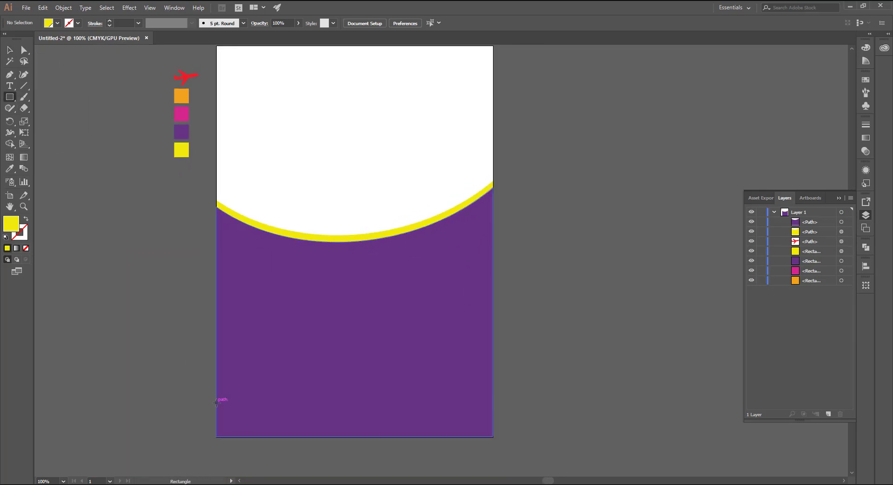
{"action": "left_click_drag", "start_coordinate": [216, 402], "coordinate": [494, 437]}
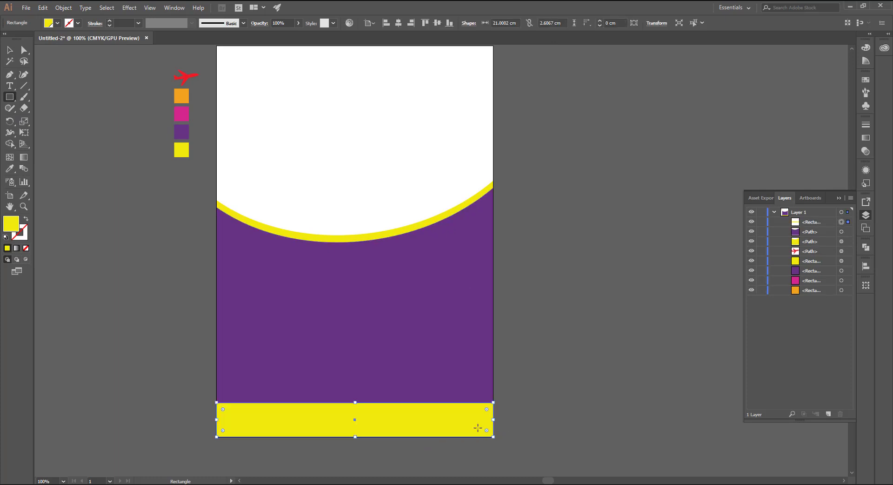
{"action": "key", "text": "ctrl+plus"}
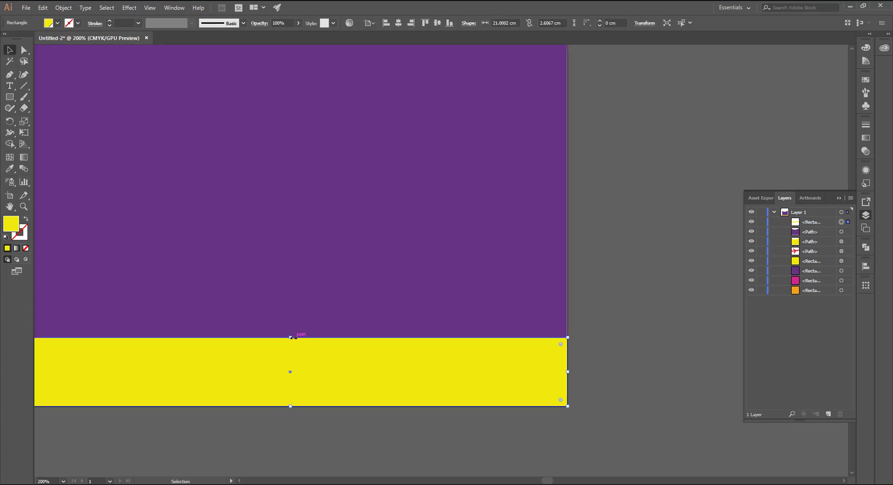
{"action": "left_click_drag", "start_coordinate": [290, 337], "coordinate": [290, 349]}
{"action": "left_click", "coordinate": [600, 344]}
Group the white, purple and yellow curve shapes together.
{"action": "scroll", "coordinate": [600, 343], "scroll_direction": "down", "scroll_amount": 2}
{"action": "scroll", "coordinate": [421, 263], "scroll_direction": "up", "scroll_amount": 2}
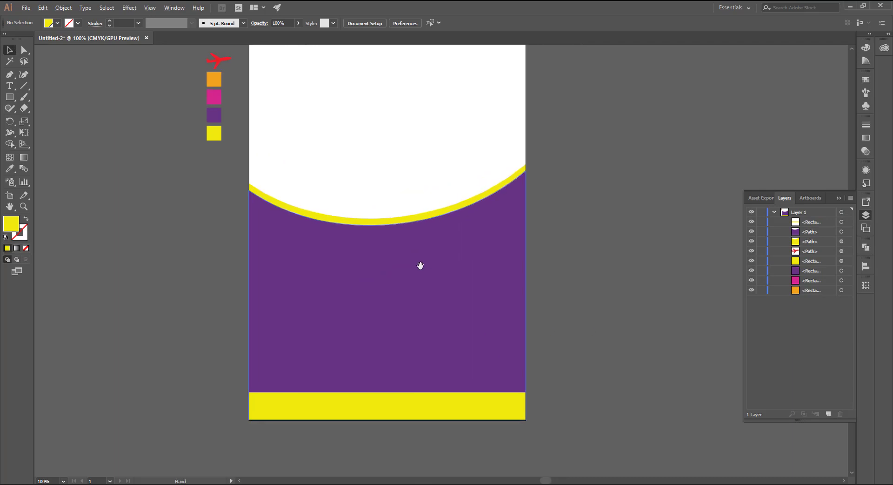
{"action": "left_click_drag", "start_coordinate": [413, 408], "coordinate": [419, 414]}
{"action": "left_click", "coordinate": [63, 7]}
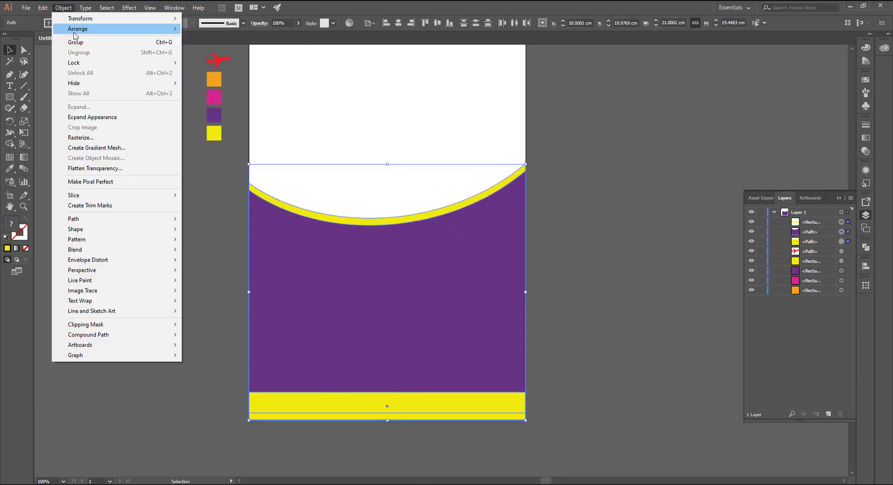
{"action": "left_click", "coordinate": [70, 41]}
{"action": "left_click", "coordinate": [106, 131]}
Draw a tall 3 cm wide yellow rectangle over the purple area, placed left.
{"action": "key", "text": "ctrl+plus"}
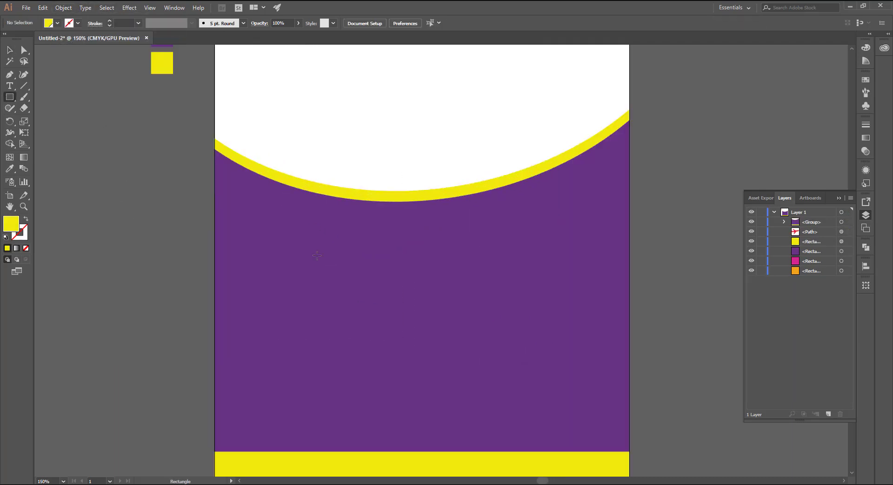
{"action": "left_click_drag", "start_coordinate": [300, 179], "coordinate": [390, 380]}
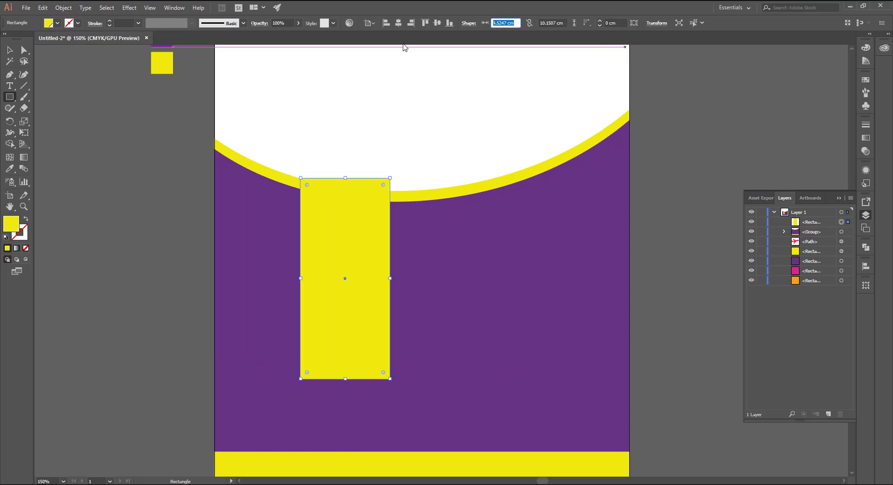
{"action": "key", "text": "Return"}
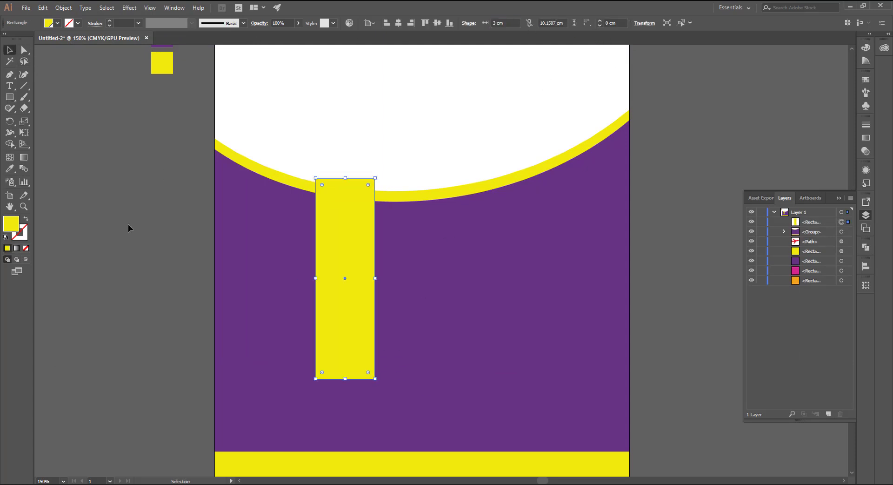
{"action": "left_click_drag", "start_coordinate": [329, 255], "coordinate": [290, 255]}
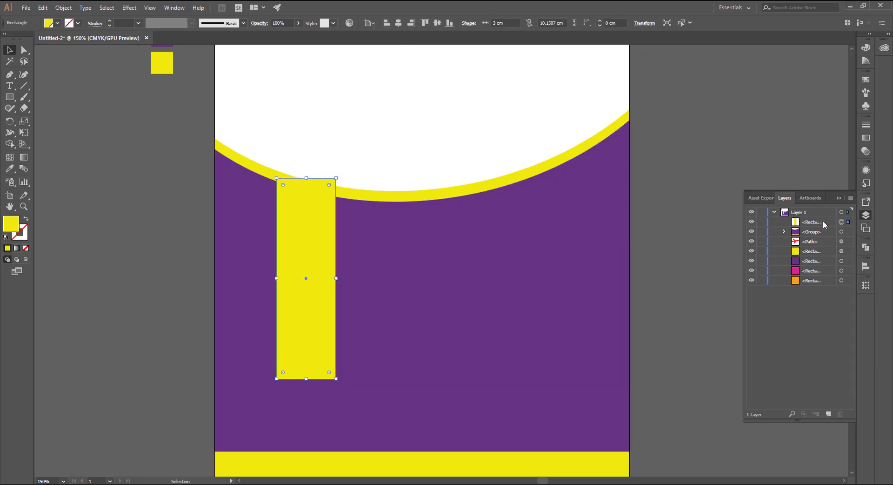
Duplicate the yellow rectangle twice, placing the copies further to the right.
{"action": "left_click_drag", "start_coordinate": [823, 225], "coordinate": [832, 379]}
{"action": "left_click_drag", "start_coordinate": [831, 414], "coordinate": [831, 414]}
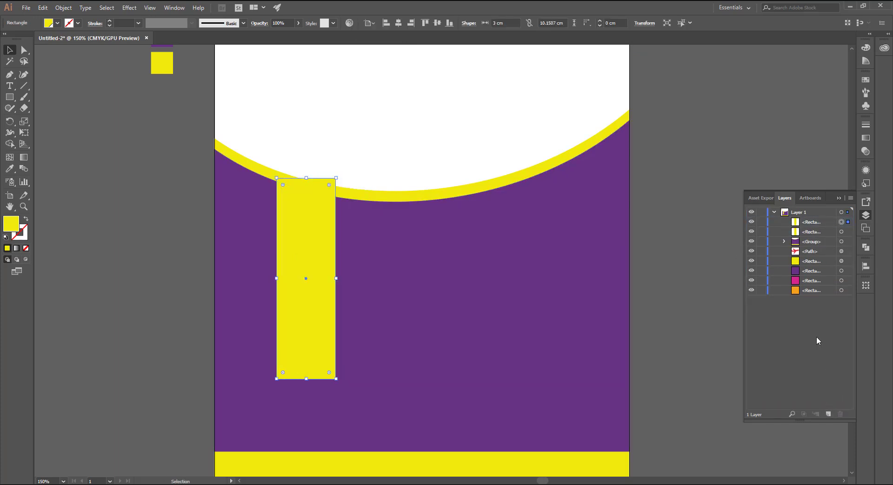
{"action": "left_click_drag", "start_coordinate": [814, 225], "coordinate": [829, 414]}
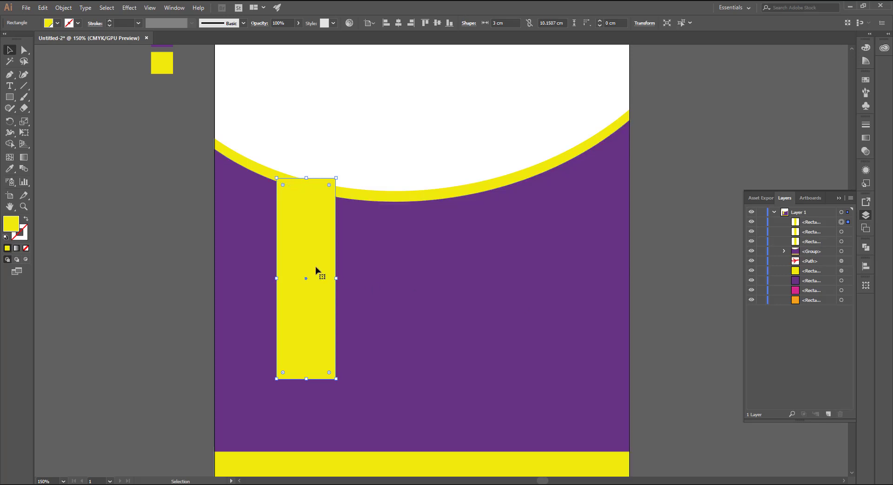
{"action": "left_click_drag", "start_coordinate": [320, 269], "coordinate": [512, 273]}
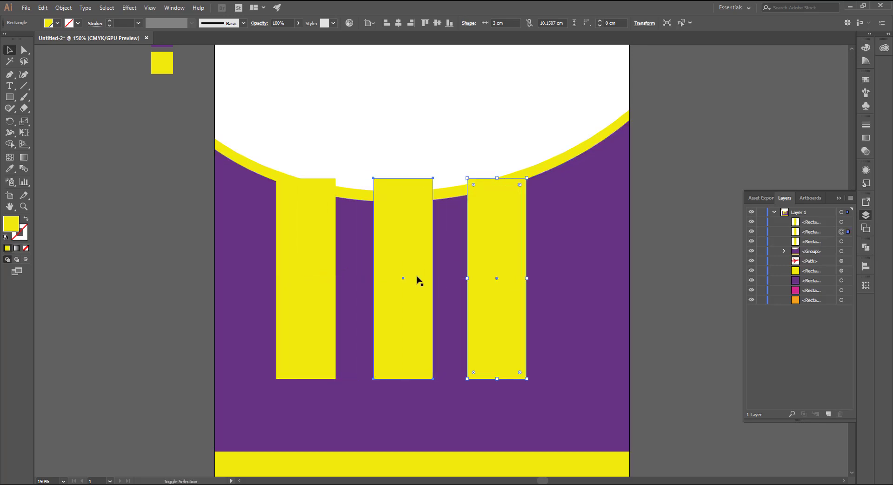
Distribute the three rectangles by horizontal centres and widen them on both sides.
{"action": "left_click", "coordinate": [314, 254], "text": "shift"}
{"action": "left_click", "coordinate": [369, 28]}
{"action": "left_click", "coordinate": [386, 32]}
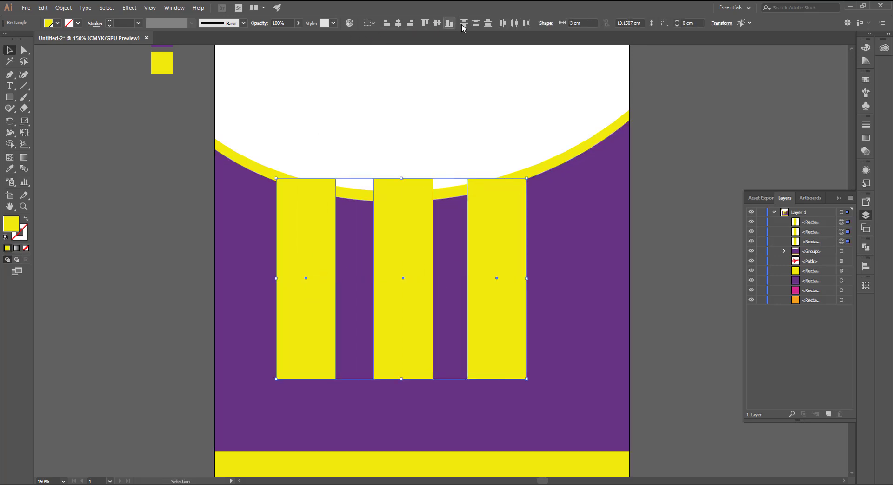
{"action": "left_click", "coordinate": [513, 29]}
{"action": "left_click_drag", "start_coordinate": [527, 278], "coordinate": [594, 279]}
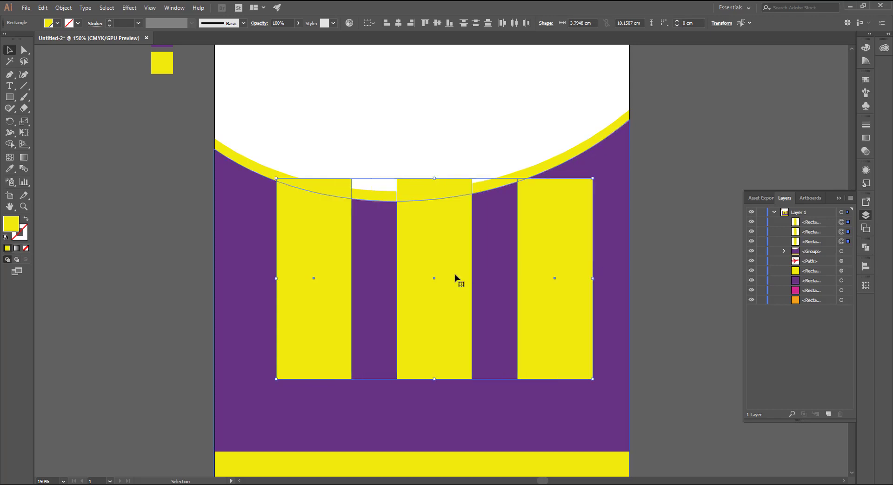
{"action": "left_click_drag", "start_coordinate": [280, 279], "coordinate": [263, 280]}
Reposition, widen and evenly space the three rectangles, then move them up.
{"action": "left_click", "coordinate": [146, 274]}
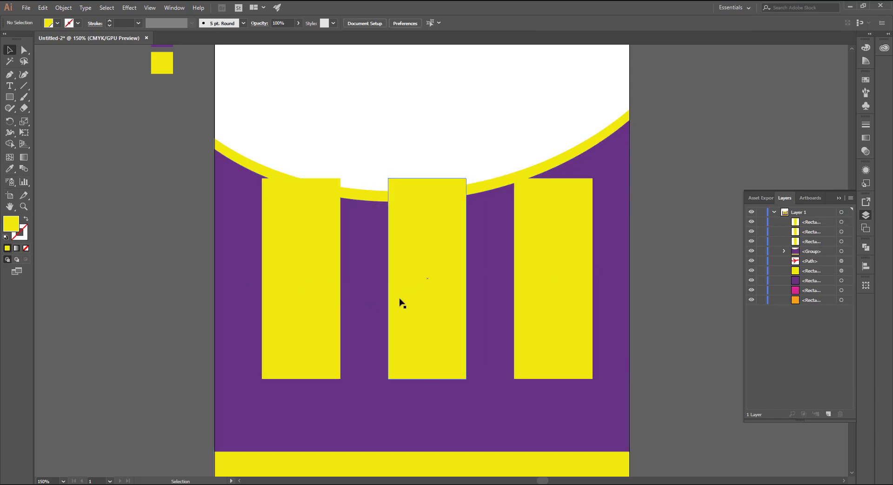
{"action": "left_click_drag", "start_coordinate": [396, 302], "coordinate": [370, 302]}
{"action": "left_click_drag", "start_coordinate": [535, 315], "coordinate": [467, 315]}
{"action": "left_click", "coordinate": [409, 315], "text": "shift"}
{"action": "left_click", "coordinate": [289, 308], "text": "shift"}
{"action": "left_click_drag", "start_coordinate": [535, 278], "coordinate": [584, 279]}
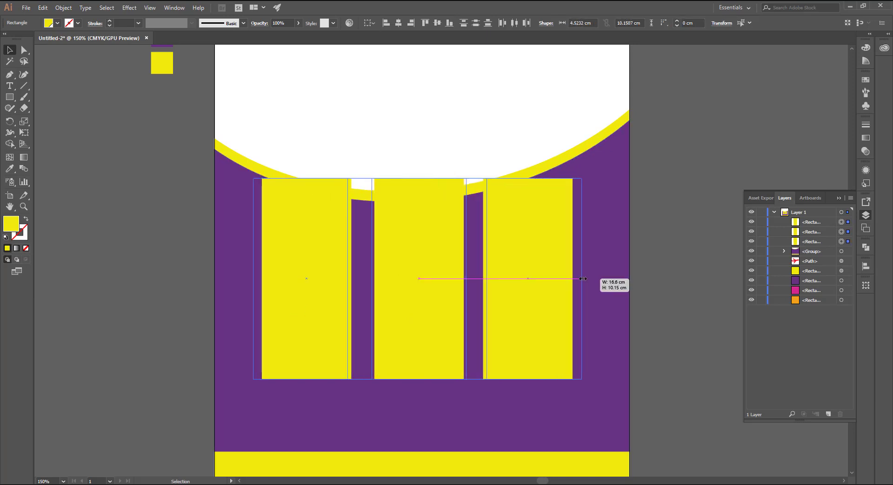
{"action": "left_click", "coordinate": [503, 25]}
{"action": "left_click_drag", "start_coordinate": [423, 230], "coordinate": [424, 213]}
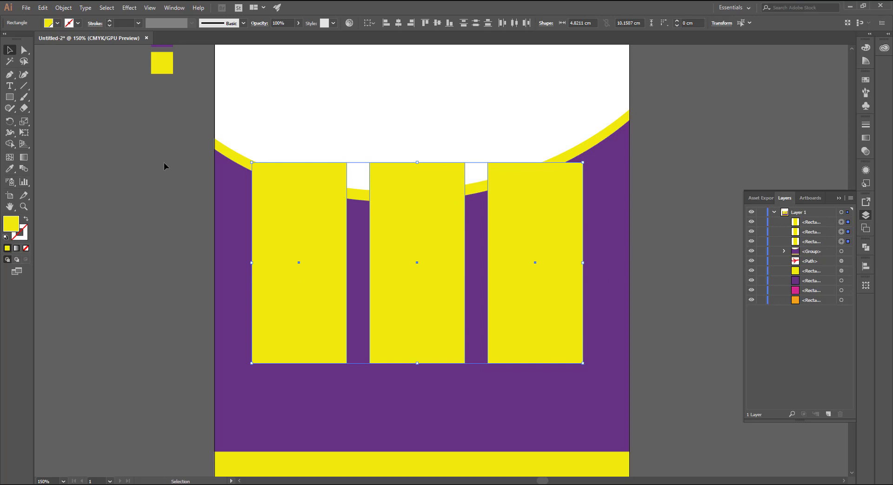
Round the bottoms of the left, middle and right rectangles into semicircles.
{"action": "left_click", "coordinate": [324, 302]}
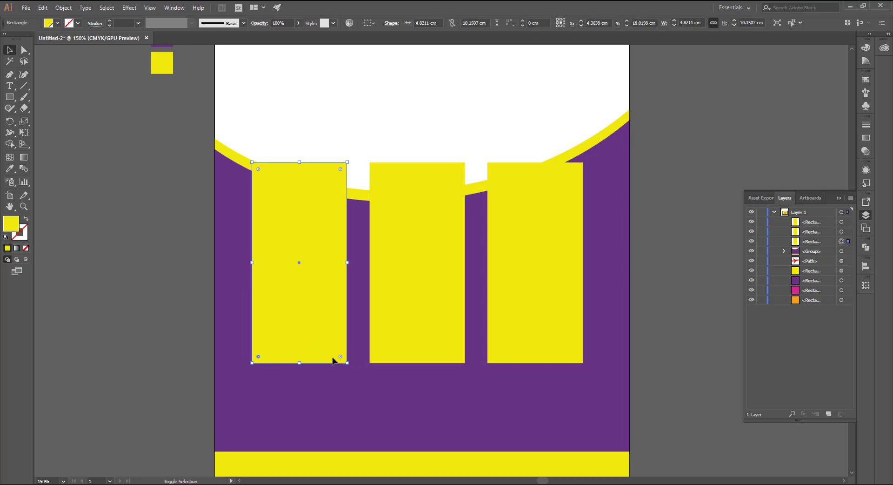
{"action": "left_click_drag", "start_coordinate": [341, 356], "coordinate": [325, 255]}
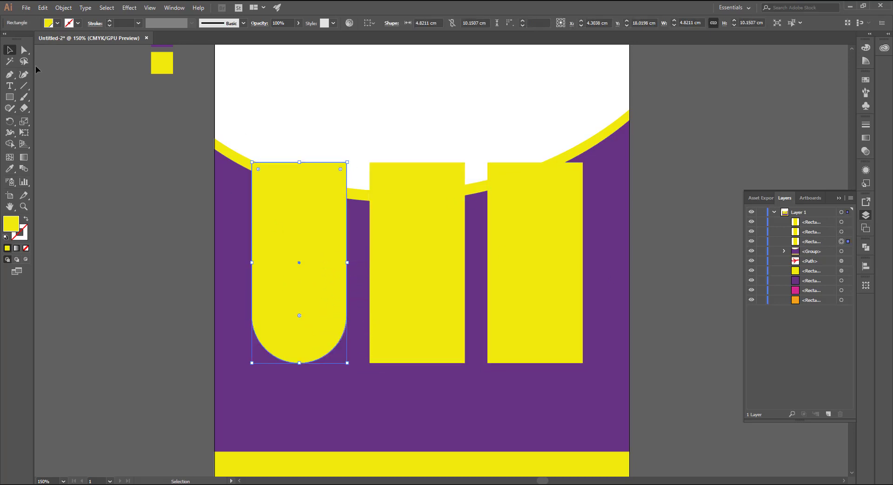
{"action": "left_click", "coordinate": [389, 293]}
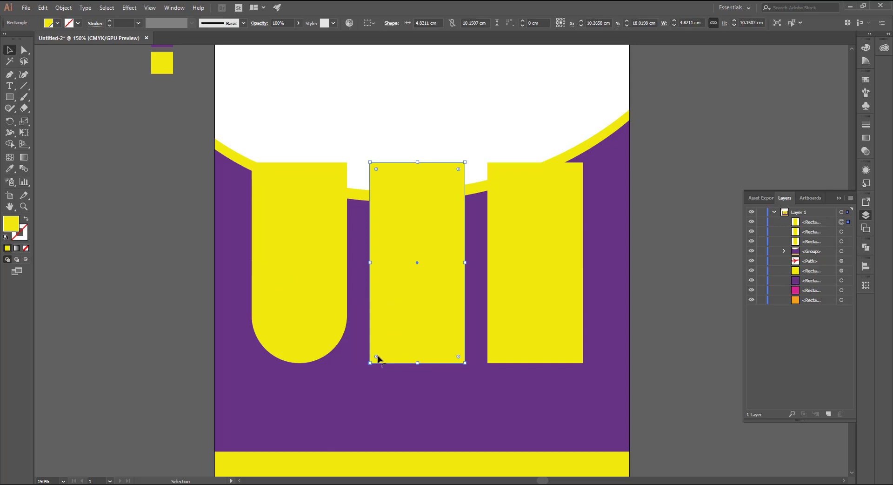
{"action": "left_click_drag", "start_coordinate": [459, 357], "coordinate": [451, 283]}
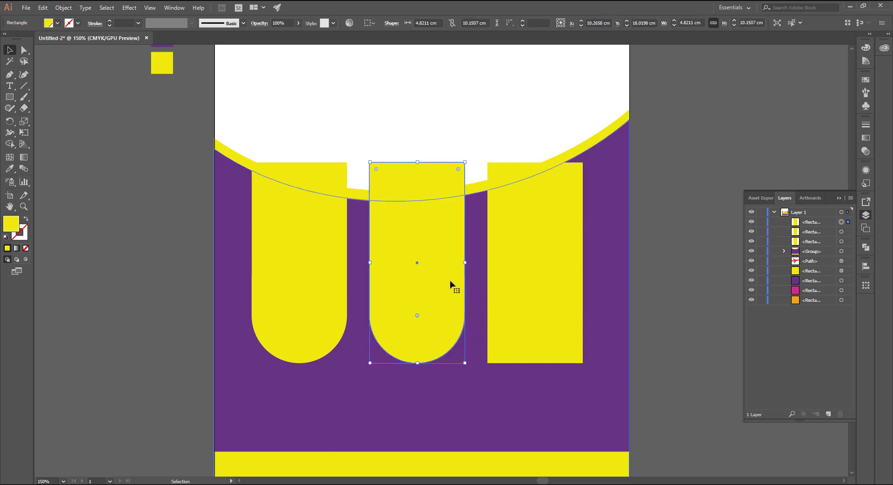
{"action": "left_click", "coordinate": [24, 50]}
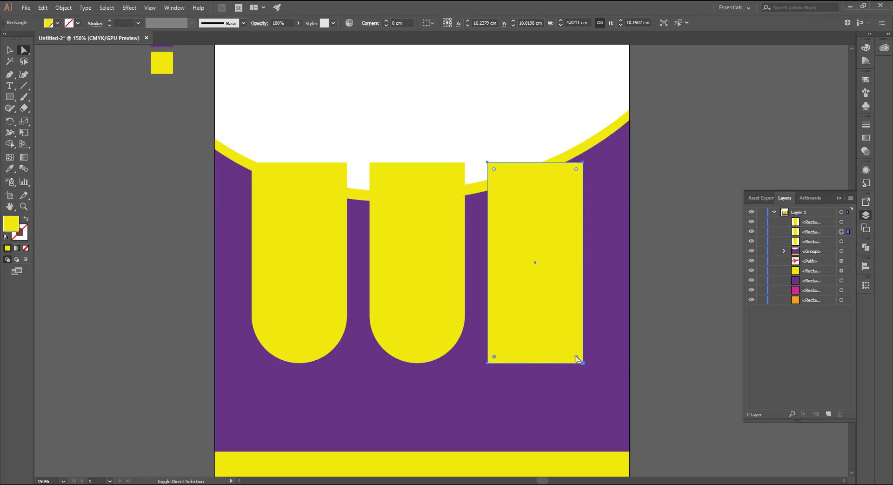
{"action": "left_click_drag", "start_coordinate": [577, 358], "coordinate": [565, 256]}
{"action": "left_click", "coordinate": [9, 50]}
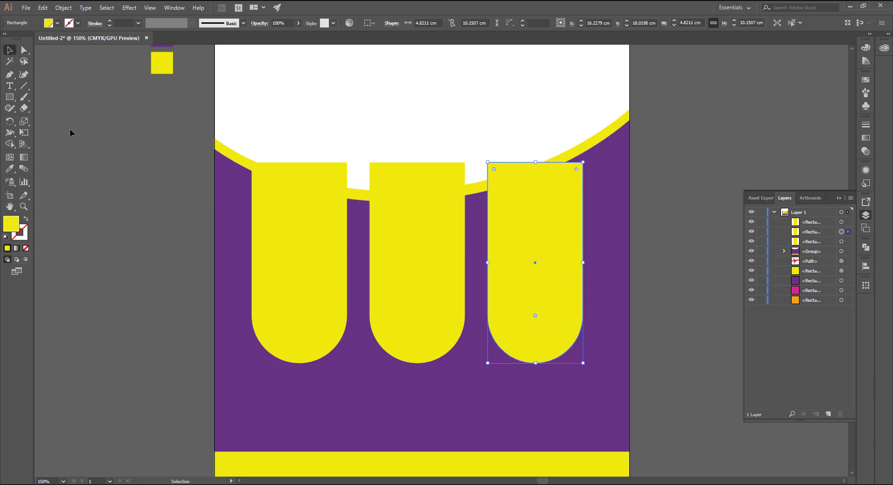
{"action": "left_click", "coordinate": [71, 133]}
Raise the middle and right rounded columns higher.
{"action": "left_click_drag", "start_coordinate": [453, 267], "coordinate": [410, 277]}
{"action": "left_click", "coordinate": [369, 279]}
{"action": "left_click", "coordinate": [454, 293], "text": "shift"}
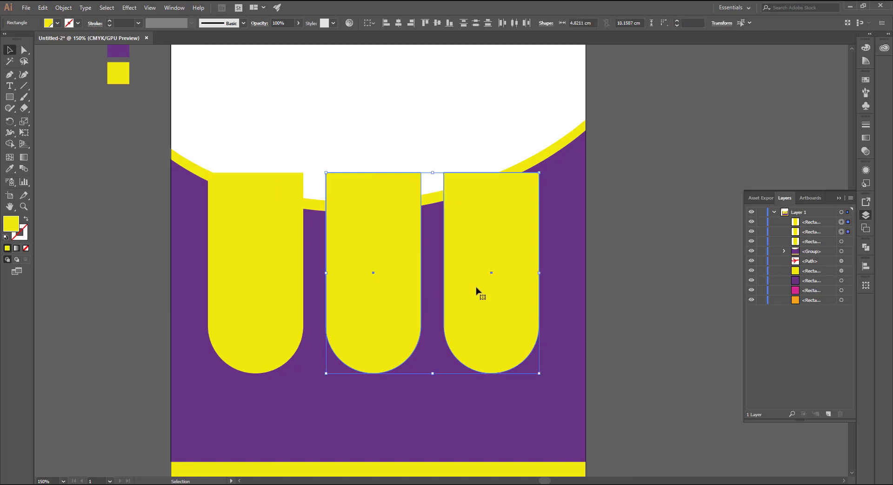
{"action": "left_click_drag", "start_coordinate": [479, 293], "coordinate": [474, 254]}
Colour the middle and right columns pink by sampling the pink square.
{"action": "scroll", "coordinate": [79, 194], "scroll_direction": "up", "scroll_amount": 3}
{"action": "left_click", "coordinate": [10, 168]}
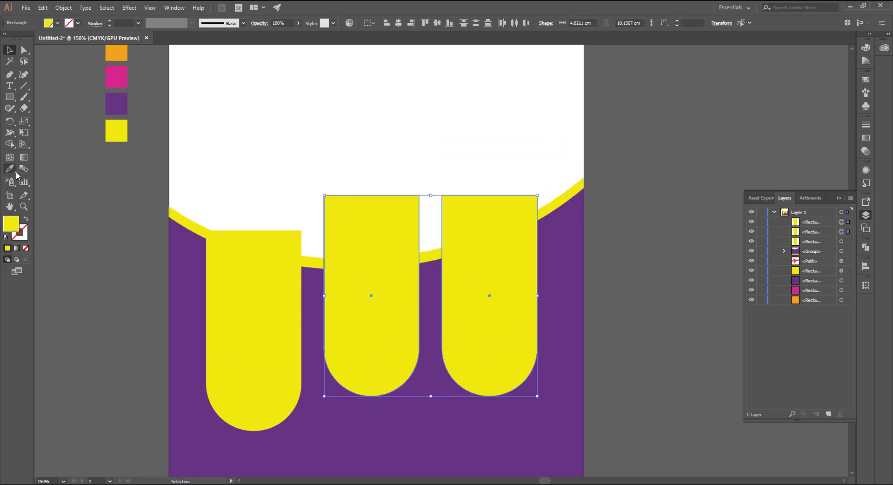
{"action": "left_click", "coordinate": [117, 81]}
{"action": "left_click", "coordinate": [10, 50]}
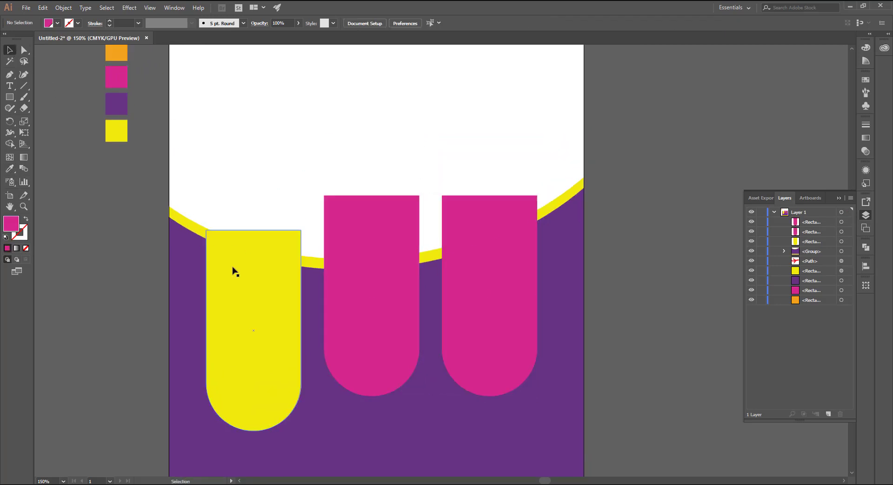
Colour the left column orange by sampling the orange square.
{"action": "left_click", "coordinate": [235, 271]}
{"action": "left_click", "coordinate": [9, 169]}
{"action": "left_click", "coordinate": [116, 53]}
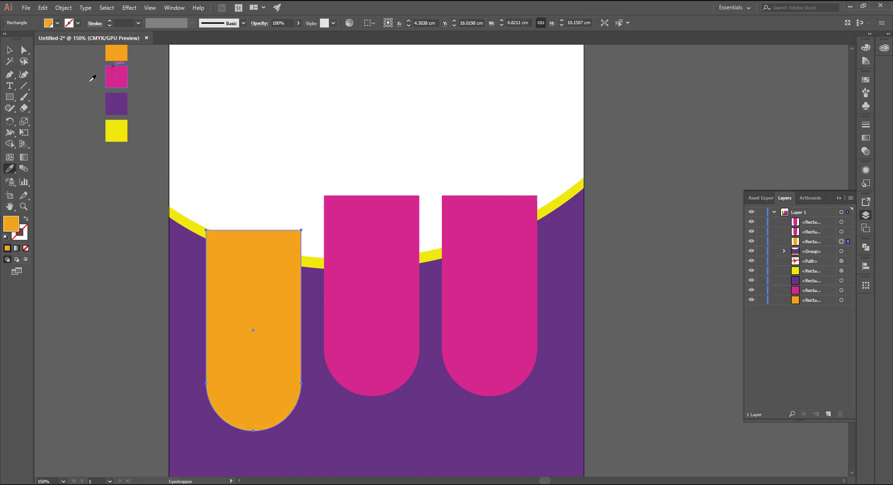
{"action": "left_click", "coordinate": [9, 50]}
{"action": "left_click", "coordinate": [79, 203]}
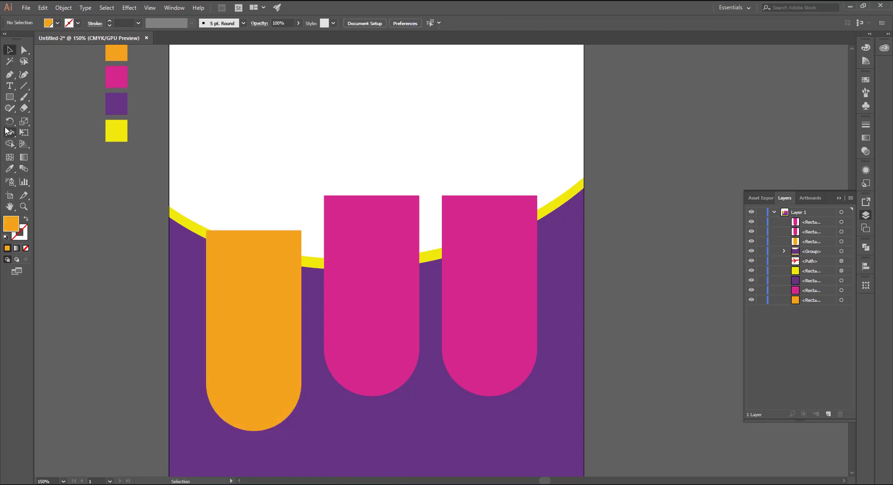
Draw a hexagon and centre it horizontally over the top of the orange column.
{"action": "left_click_drag", "start_coordinate": [9, 100], "coordinate": [37, 129]}
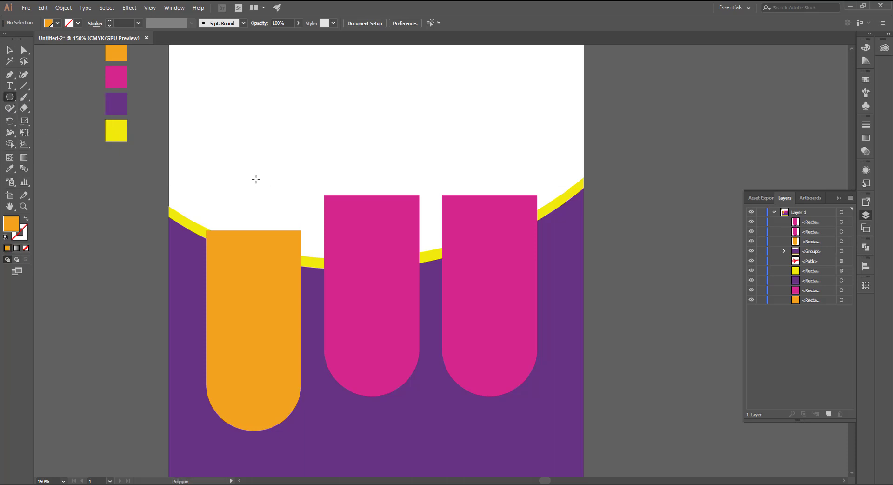
{"action": "left_click_drag", "start_coordinate": [256, 178], "coordinate": [289, 230]}
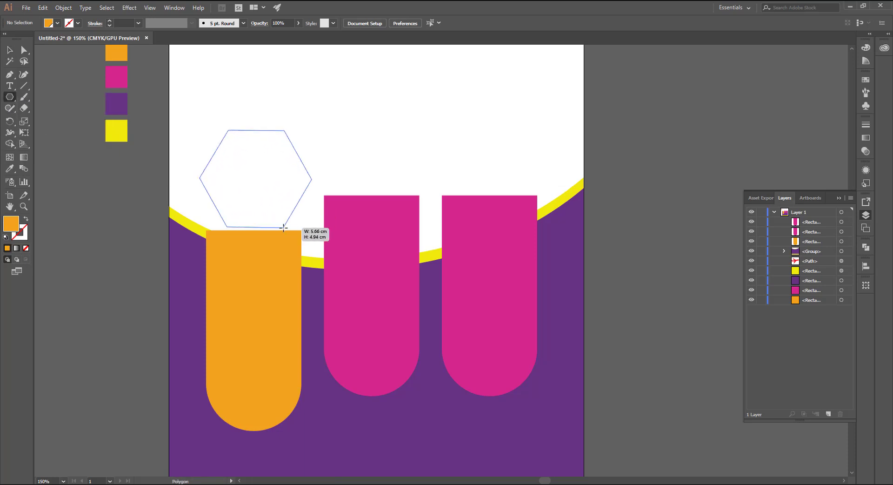
{"action": "key", "text": "v"}
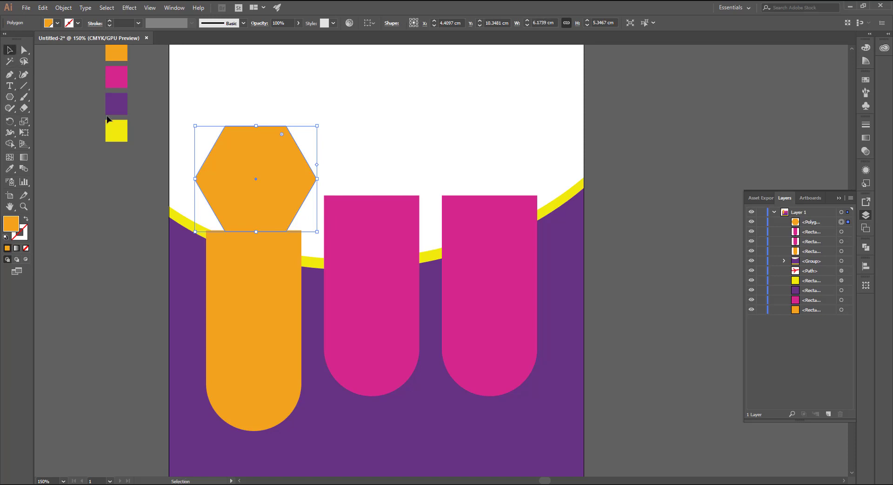
{"action": "key", "text": "ctrl+plus"}
{"action": "left_click_drag", "start_coordinate": [235, 174], "coordinate": [239, 234]}
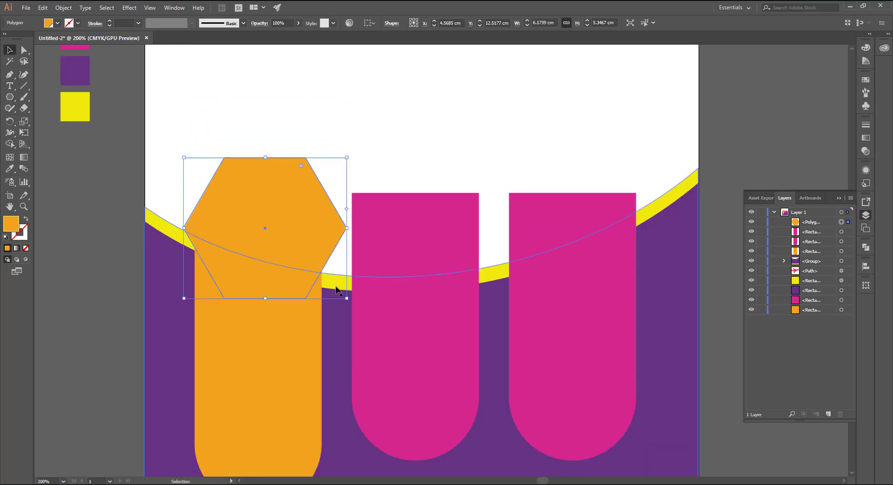
{"action": "left_click", "coordinate": [278, 325], "text": "shift"}
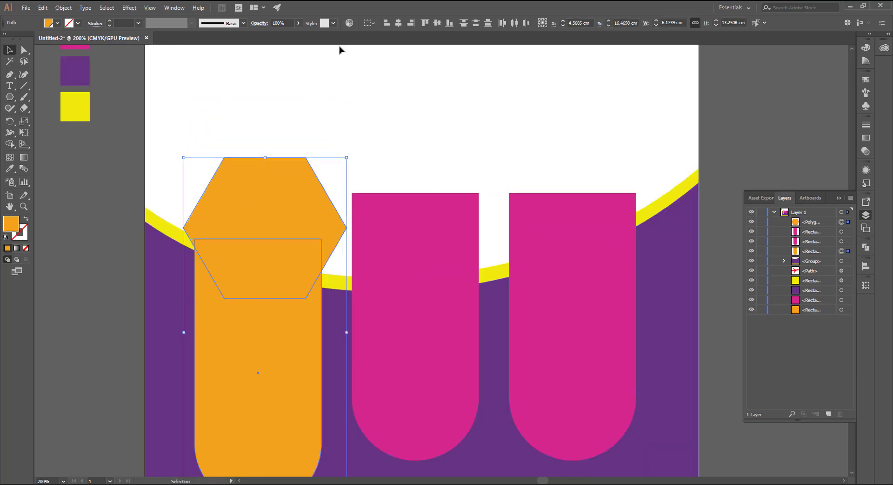
{"action": "left_click", "coordinate": [398, 23]}
{"action": "left_click_drag", "start_coordinate": [270, 218], "coordinate": [261, 219]}
{"action": "left_click", "coordinate": [174, 224]}
Shrink the hexagon slightly to about 5.8 cm wide and fill it with white.
{"action": "left_click", "coordinate": [175, 224]}
{"action": "key", "text": "ctrl+plus"}
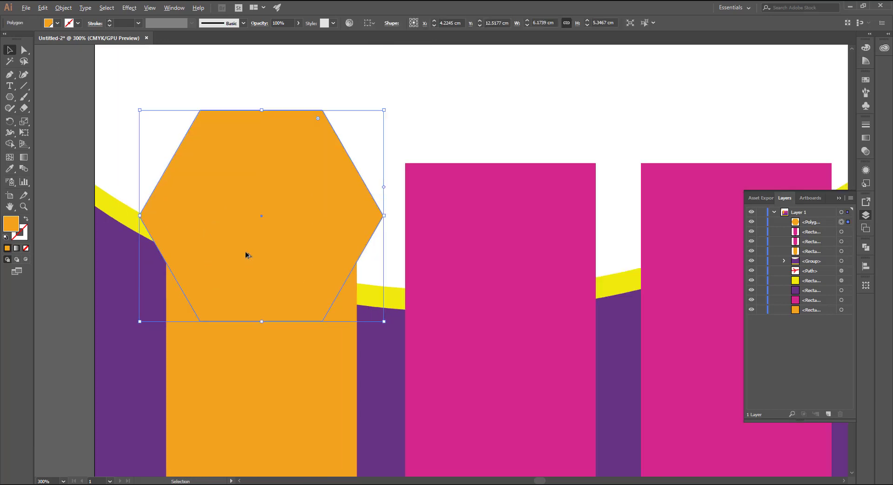
{"action": "key", "text": "ctrl+plus"}
{"action": "left_click_drag", "start_coordinate": [429, 344], "coordinate": [421, 340]}
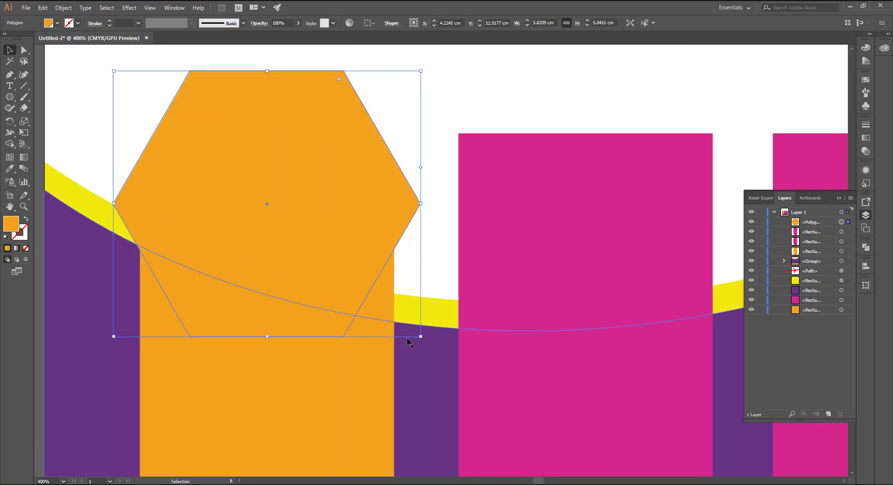
{"action": "left_click", "coordinate": [58, 23]}
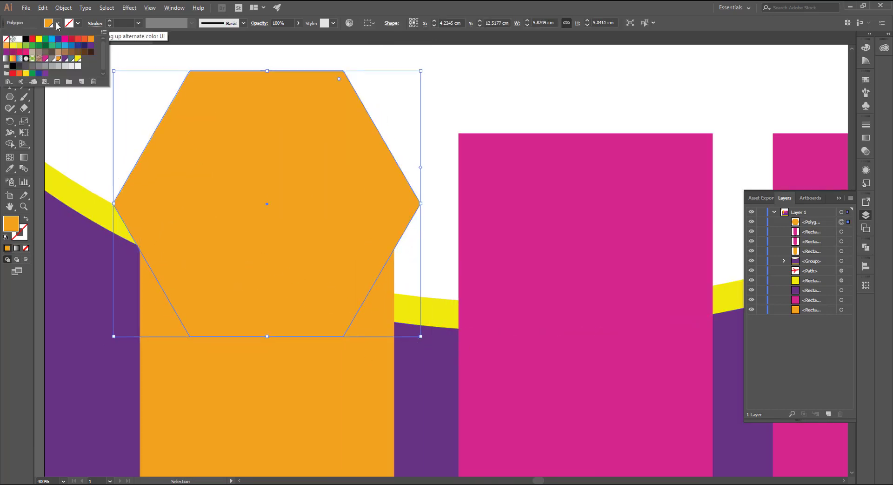
{"action": "left_click", "coordinate": [20, 38]}
{"action": "left_click", "coordinate": [98, 258]}
{"action": "key", "text": "ctrl+minus"}
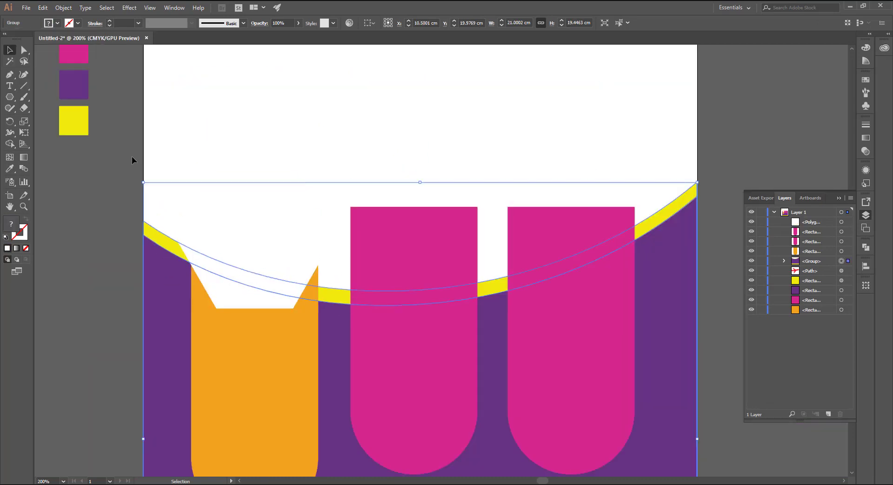
{"action": "left_click", "coordinate": [244, 241]}
{"action": "key", "text": "ctrl+plus"}
Create a −0.2 cm offset path inside the white hexagon.
{"action": "left_click", "coordinate": [65, 9]}
{"action": "mouse_move", "coordinate": [73, 219]}
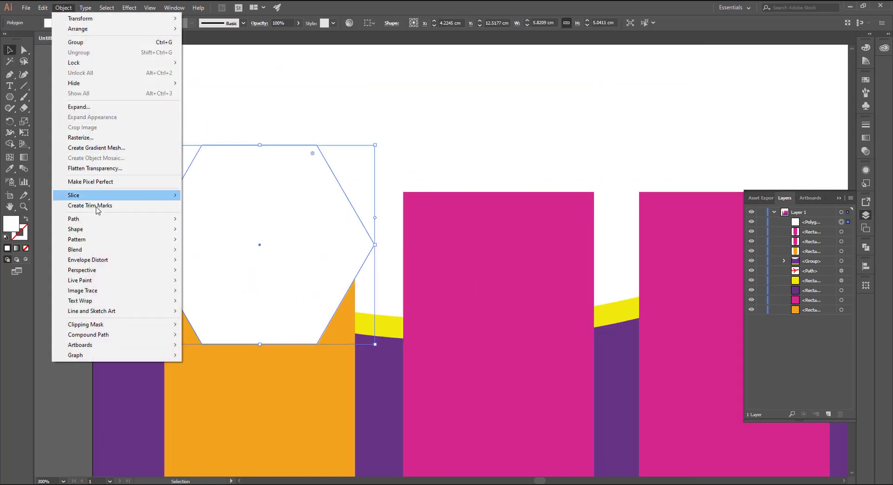
{"action": "left_click", "coordinate": [225, 254]}
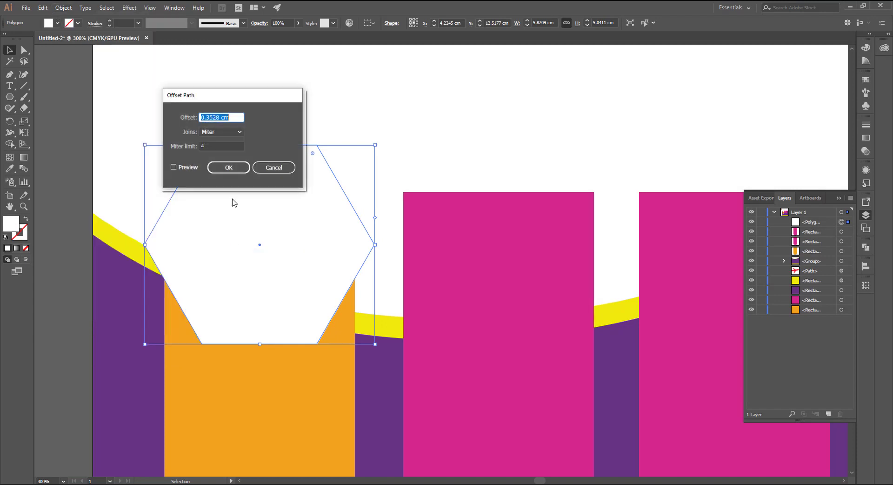
{"action": "left_click", "coordinate": [173, 167]}
{"action": "triple_click", "coordinate": [221, 116]}
{"action": "type", "text": "0.2"}
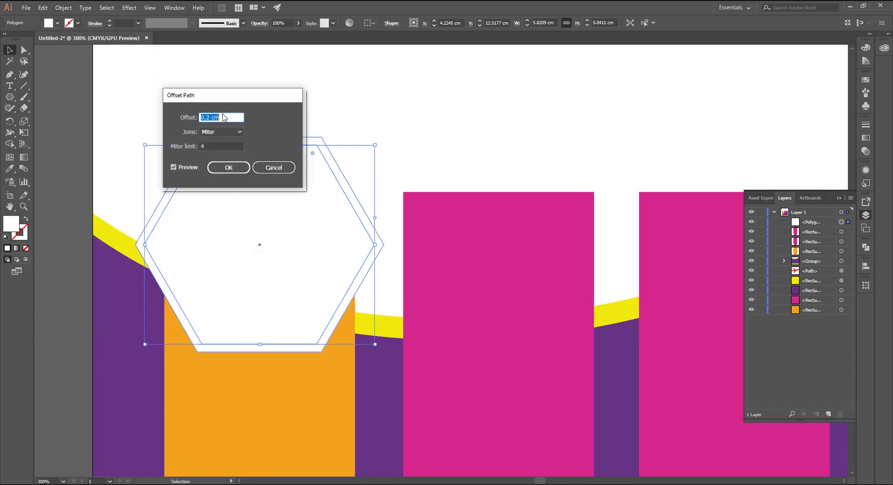
{"action": "type", "text": "0"}
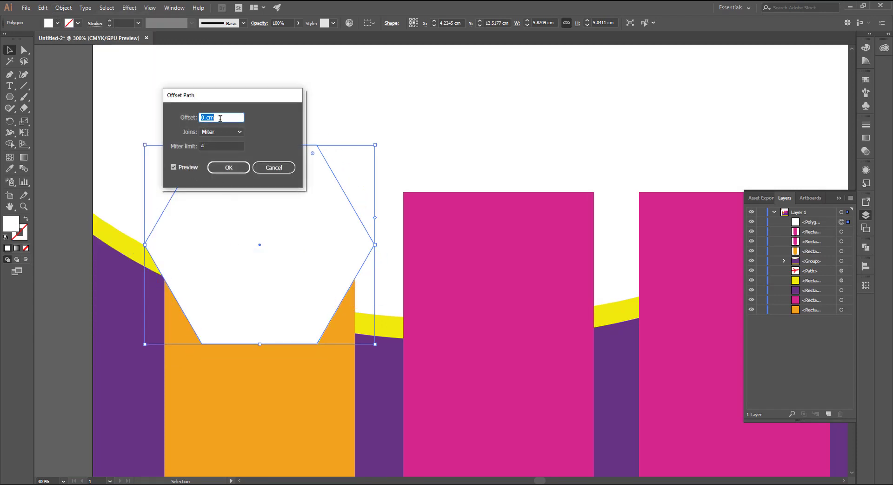
{"action": "key", "text": "Down"}
{"action": "key", "text": "Down"}
{"action": "key", "text": "Down"}
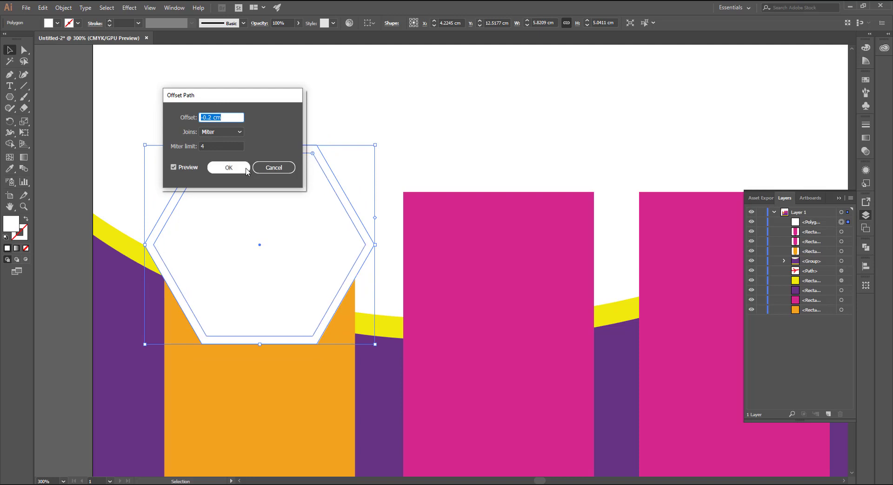
{"action": "left_click", "coordinate": [229, 167]}
Fill the inset hexagon with black and zoom out to the whole artboard.
{"action": "left_click", "coordinate": [57, 23]}
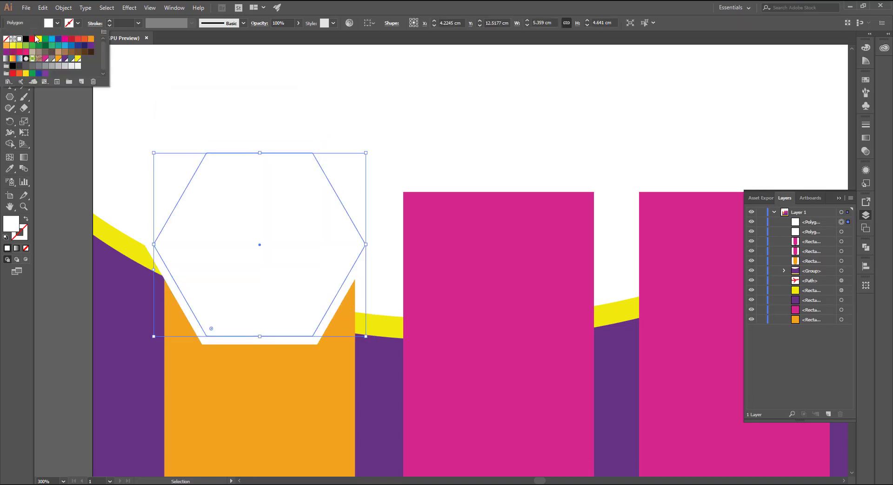
{"action": "left_click", "coordinate": [25, 40]}
{"action": "key", "text": "Escape"}
{"action": "key", "text": "ctrl+minus"}
{"action": "key", "text": "ctrl+minus"}
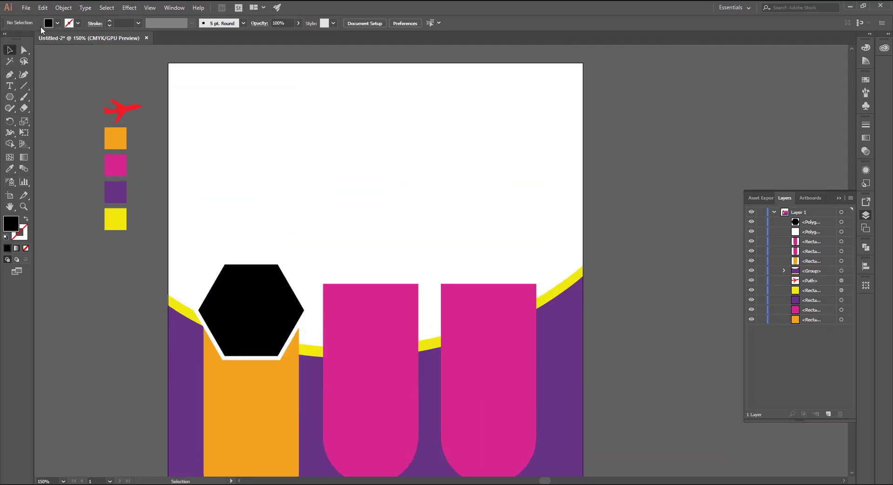
{"action": "left_click", "coordinate": [26, 7]}
Place the London photo on the artboard and set its width to 21 cm.
{"action": "left_click", "coordinate": [35, 153]}
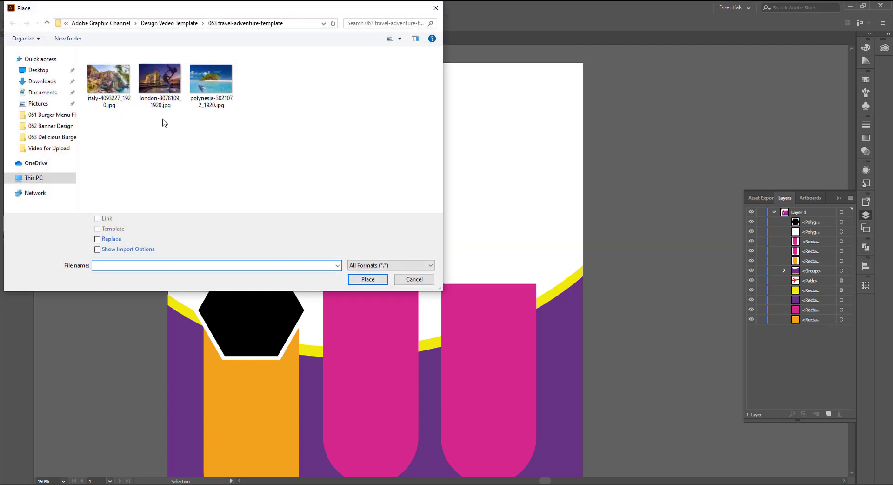
{"action": "left_click", "coordinate": [164, 95]}
{"action": "left_click", "coordinate": [368, 280]}
{"action": "left_click", "coordinate": [225, 88]}
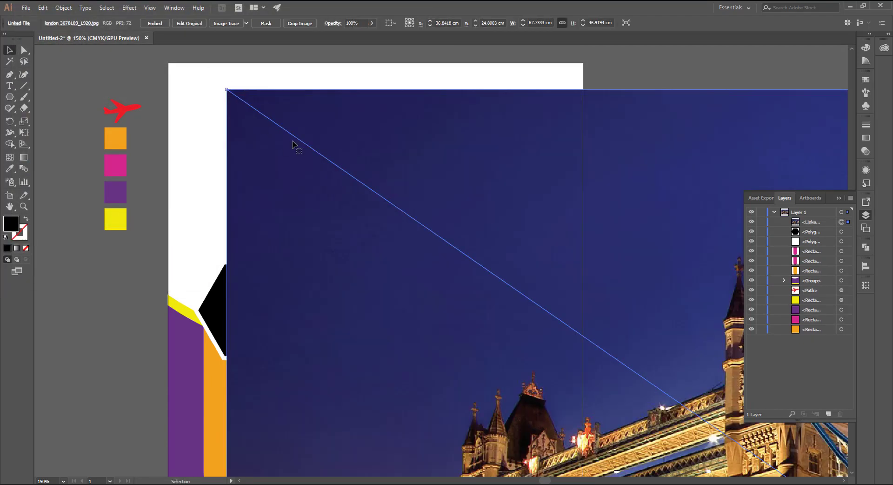
{"action": "left_click_drag", "start_coordinate": [311, 140], "coordinate": [254, 115]}
{"action": "type", "text": "21"}
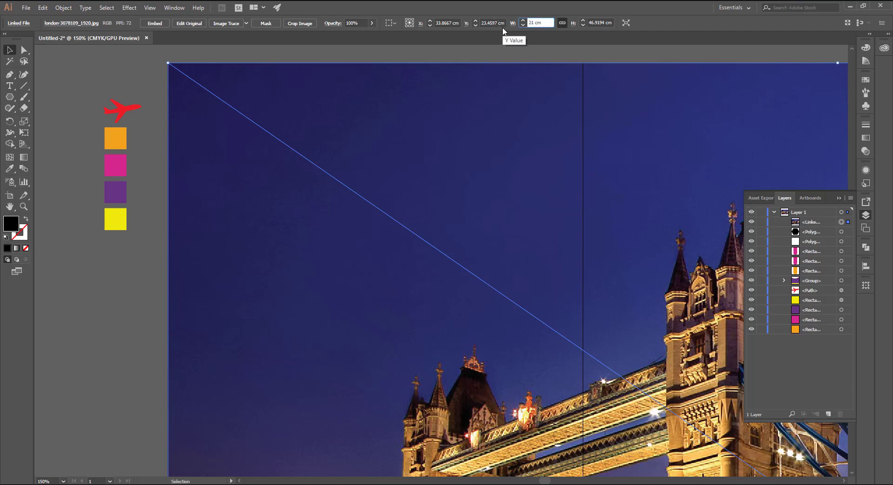
{"action": "key", "text": "Return"}
Align the London photo to the artboard's top-left and move its layer below the shapes.
{"action": "left_click", "coordinate": [403, 54]}
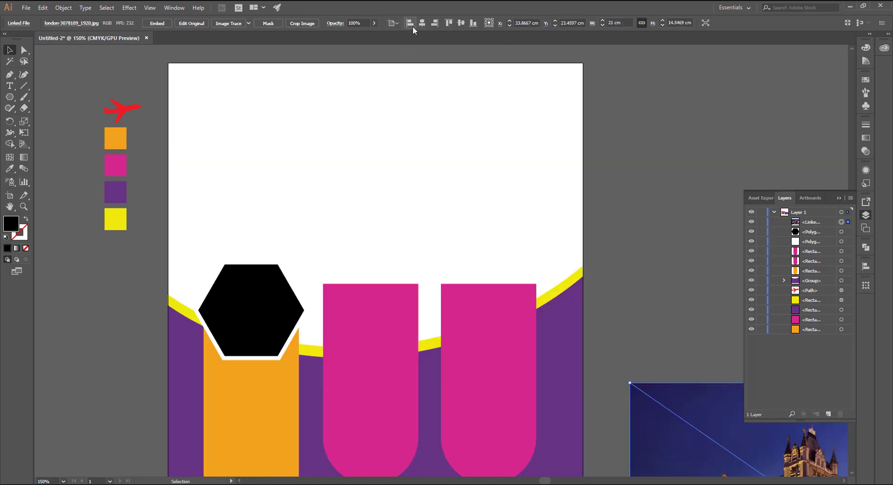
{"action": "left_click", "coordinate": [411, 23]}
{"action": "left_click", "coordinate": [448, 23]}
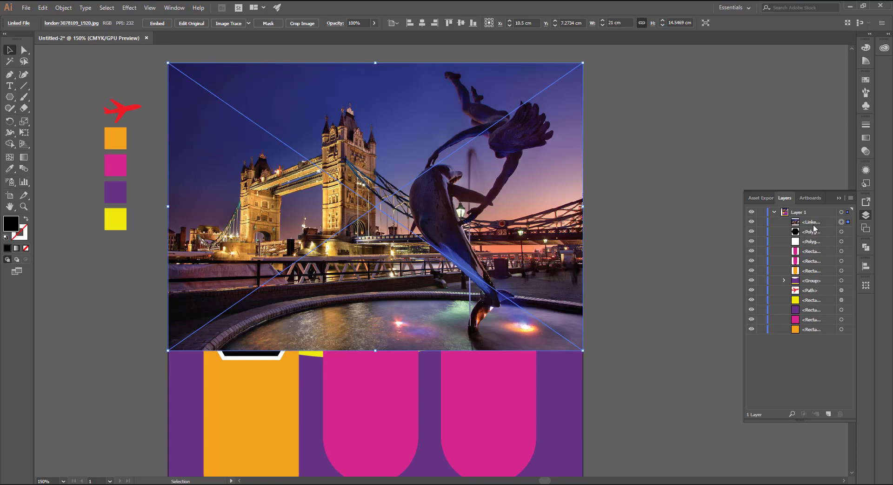
{"action": "left_click_drag", "start_coordinate": [815, 228], "coordinate": [809, 298]}
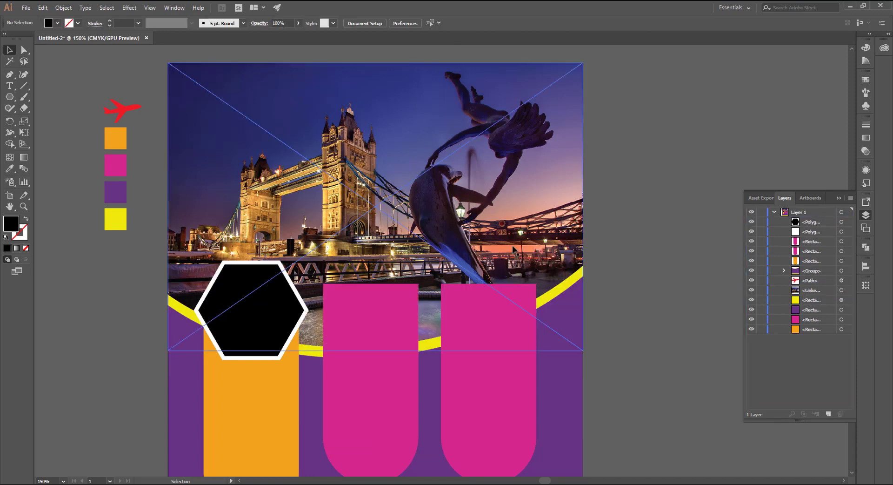
Group the London photo with the curved purple-yellow background and lock the group.
{"action": "left_click", "coordinate": [644, 246]}
{"action": "scroll", "coordinate": [415, 350], "scroll_direction": "up", "scroll_amount": 1}
{"action": "scroll", "coordinate": [415, 350], "scroll_direction": "down", "scroll_amount": 1}
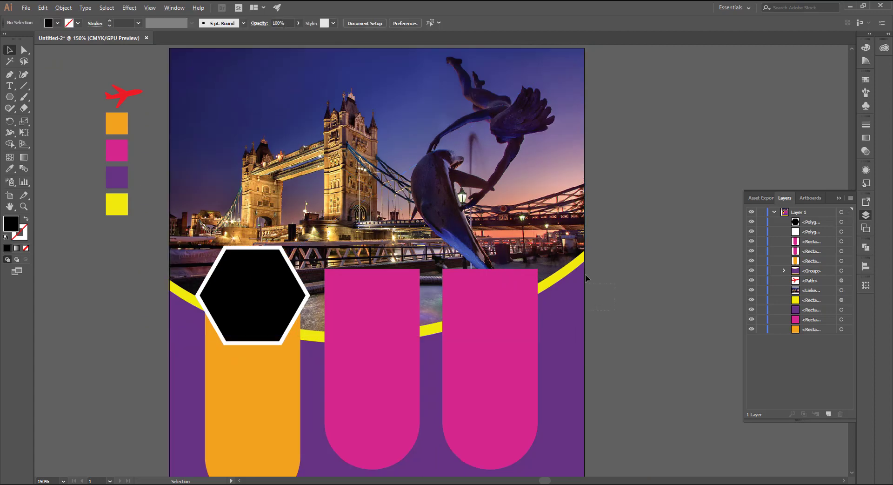
{"action": "left_click_drag", "start_coordinate": [585, 278], "coordinate": [504, 216]}
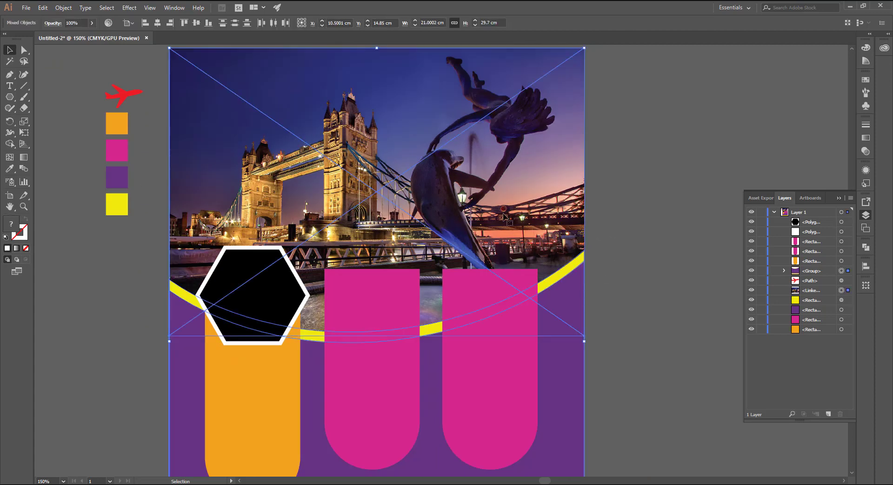
{"action": "left_click", "coordinate": [57, 8]}
{"action": "left_click", "coordinate": [64, 44]}
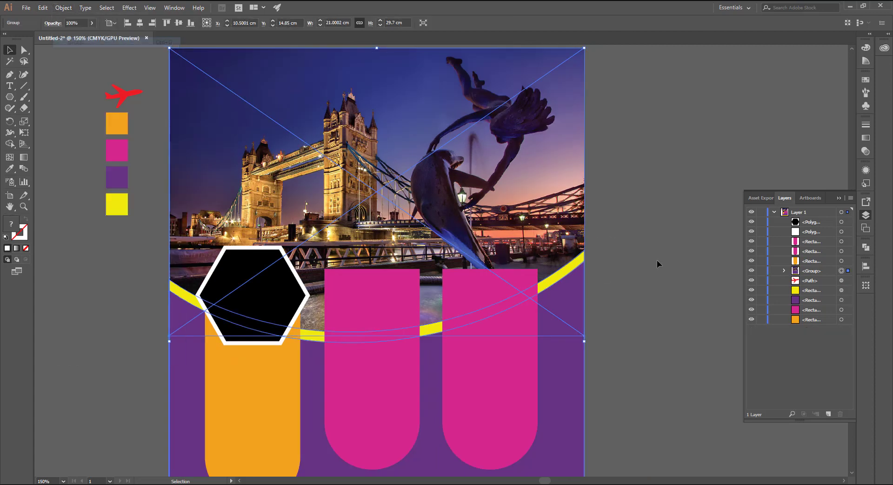
{"action": "left_click", "coordinate": [762, 271]}
{"action": "scroll", "coordinate": [293, 435], "scroll_direction": "up", "scroll_amount": 1}
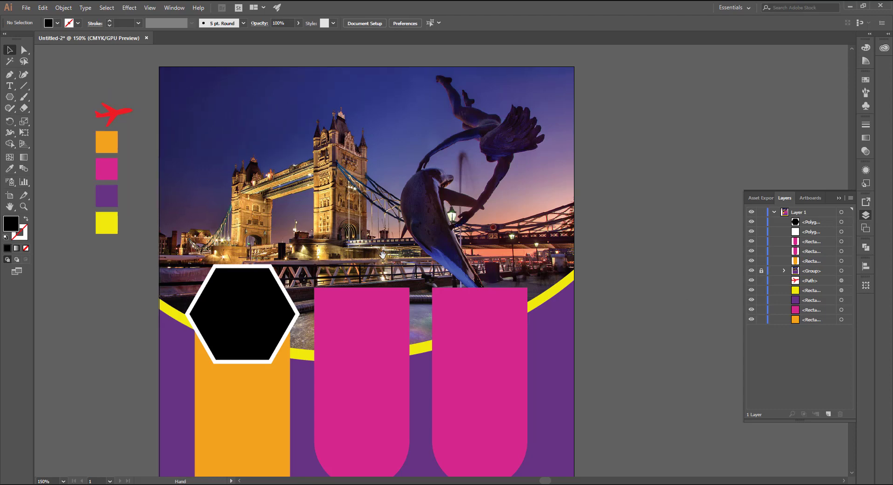
{"action": "left_click", "coordinate": [255, 242]}
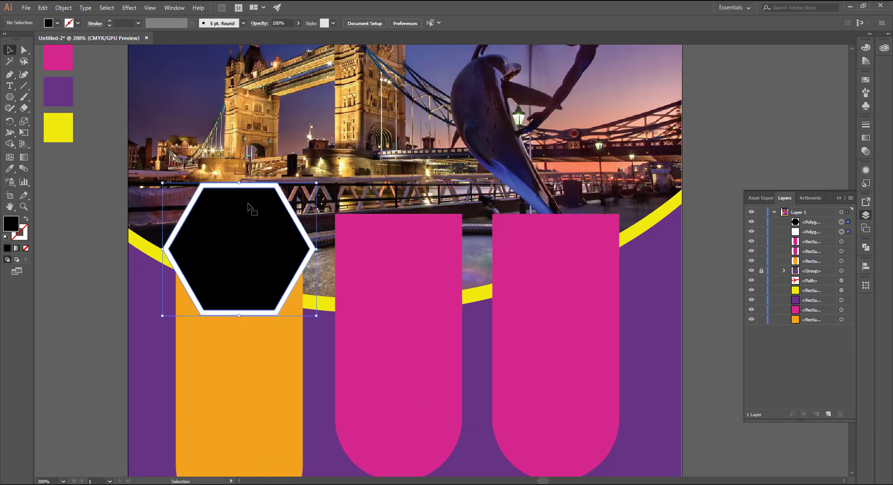
Place the Italy photo on the artboard near the black hexagon.
{"action": "left_click", "coordinate": [222, 168]}
{"action": "left_click", "coordinate": [26, 8]}
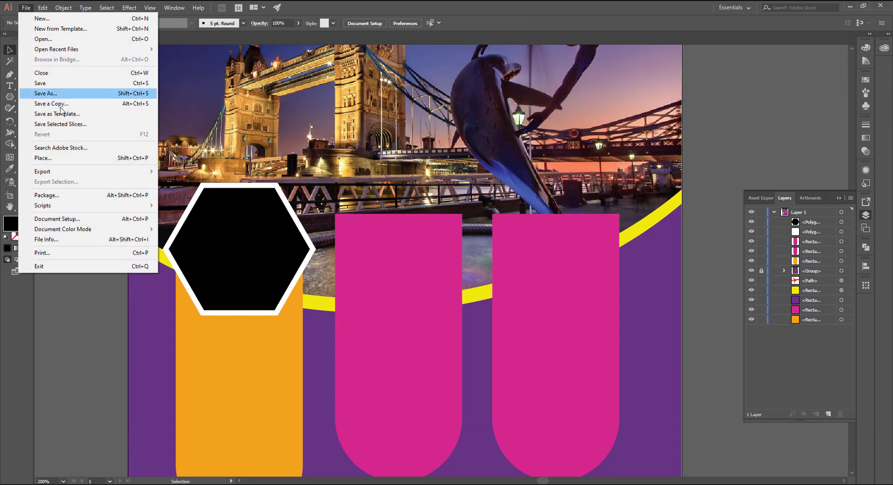
{"action": "left_click", "coordinate": [43, 158]}
{"action": "left_click", "coordinate": [114, 83]}
{"action": "left_click", "coordinate": [365, 278]}
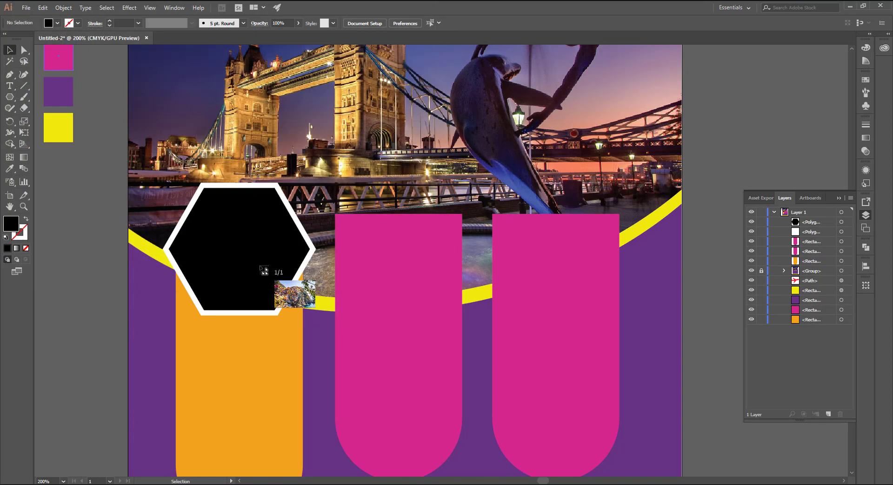
{"action": "left_click", "coordinate": [230, 249]}
{"action": "mouse_move", "coordinate": [255, 265]}
{"action": "left_mouse_down"}
{"action": "mouse_move", "coordinate": [171, 189]}
{"action": "mouse_move", "coordinate": [249, 240]}
{"action": "left_mouse_up"}
Shrink the Italy photo over the hexagon and clip it to the hexagon shape.
{"action": "left_click_drag", "start_coordinate": [368, 295], "coordinate": [270, 233]}
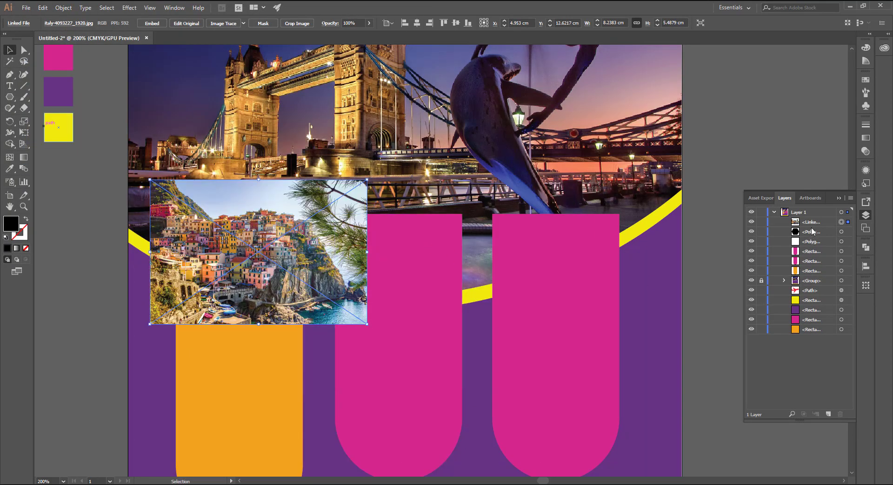
{"action": "left_click_drag", "start_coordinate": [812, 232], "coordinate": [812, 219]}
{"action": "left_click", "coordinate": [233, 247], "text": "shift"}
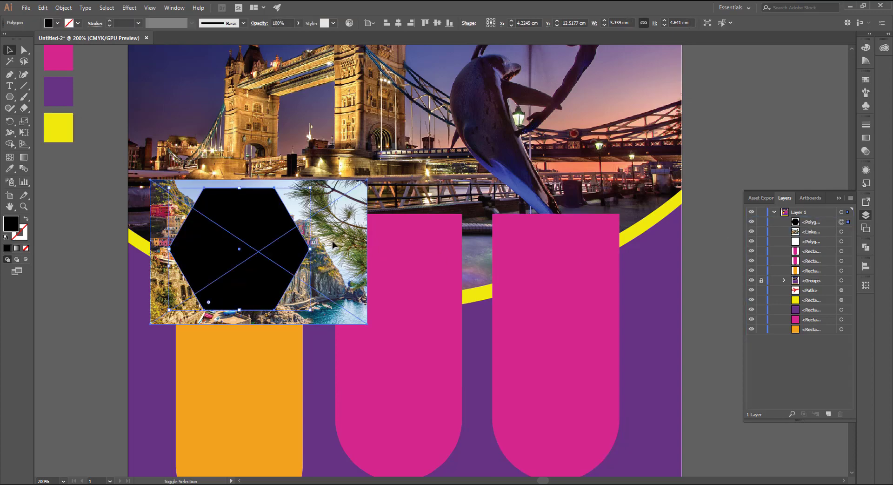
{"action": "right_click", "coordinate": [274, 231]}
{"action": "left_click", "coordinate": [298, 297]}
Scale down and reposition the Italy photo inside the hexagon clipping group.
{"action": "double_click", "coordinate": [237, 242]}
{"action": "scroll", "coordinate": [237, 242], "scroll_direction": "up", "scroll_amount": 2}
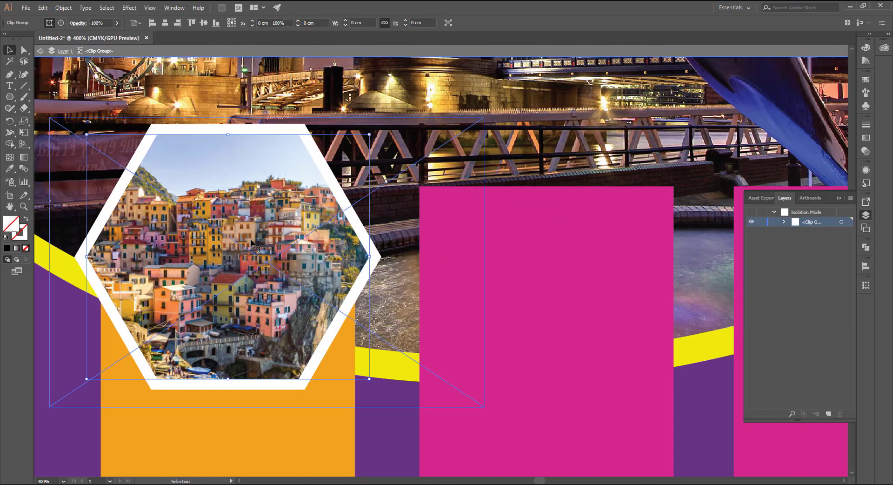
{"action": "left_click_drag", "start_coordinate": [484, 406], "coordinate": [447, 382]}
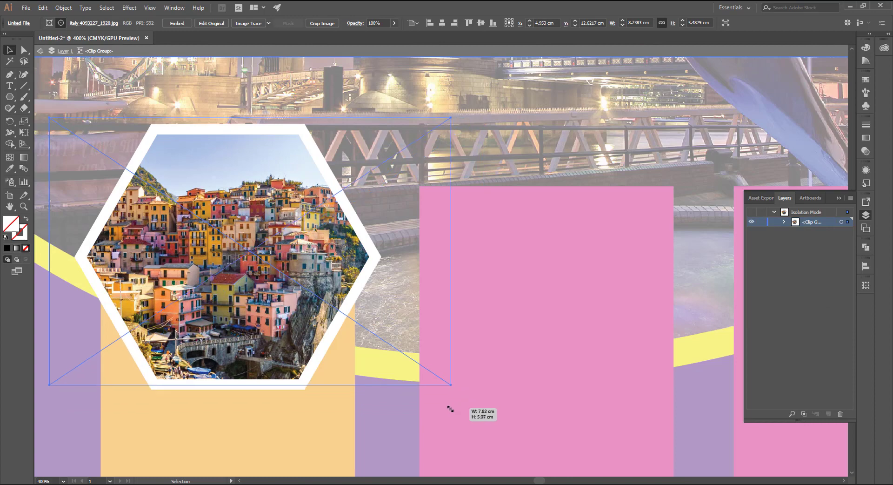
{"action": "left_click_drag", "start_coordinate": [446, 118], "coordinate": [389, 100]}
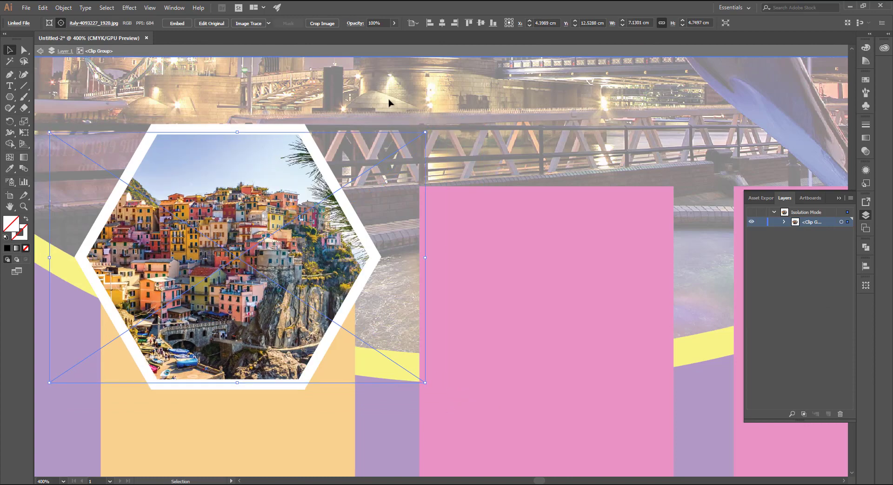
{"action": "key", "text": "Escape"}
{"action": "scroll", "coordinate": [319, 258], "scroll_direction": "down", "scroll_amount": 1}
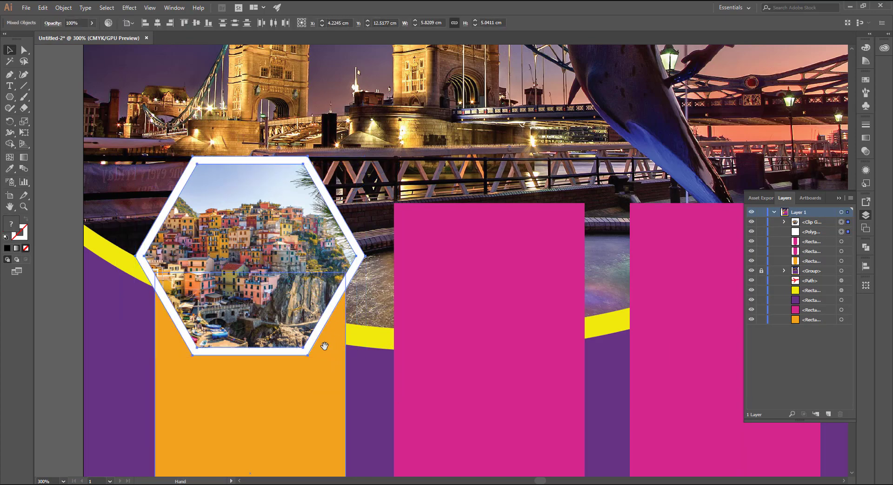
{"action": "scroll", "coordinate": [322, 343], "scroll_direction": "down", "scroll_amount": 1}
{"action": "scroll", "coordinate": [313, 309], "scroll_direction": "up", "scroll_amount": 1}
Add a drop shadow with 0.1 cm X and Y offsets to the white hexagon frame.
{"action": "left_click", "coordinate": [295, 347]}
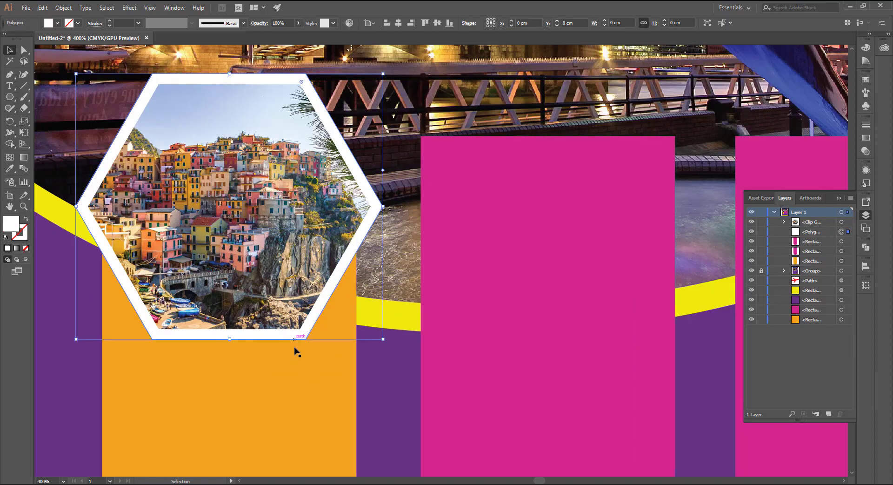
{"action": "left_click", "coordinate": [129, 8]}
{"action": "left_click", "coordinate": [254, 114]}
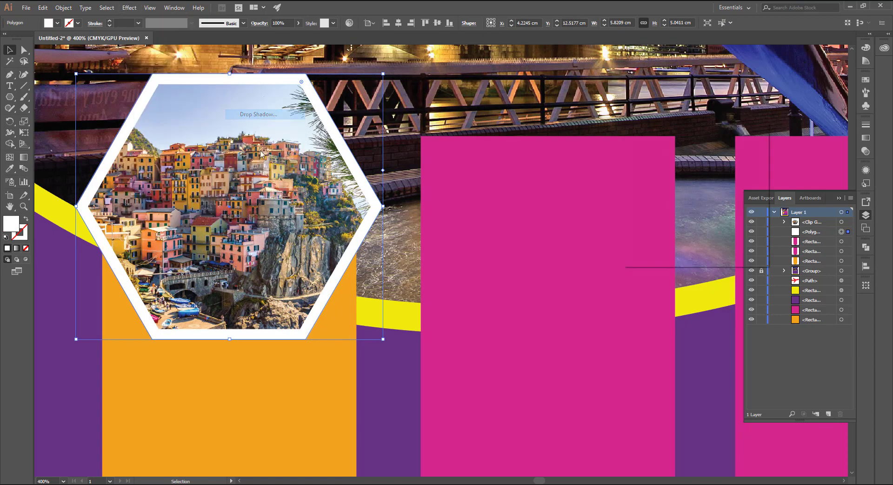
{"action": "left_click", "coordinate": [637, 243]}
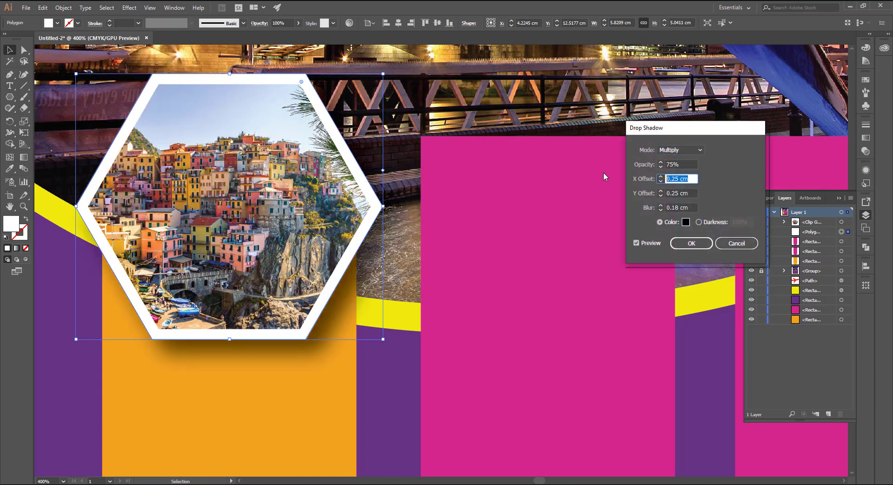
{"action": "type", "text": "0.1"}
{"action": "key", "text": "Tab"}
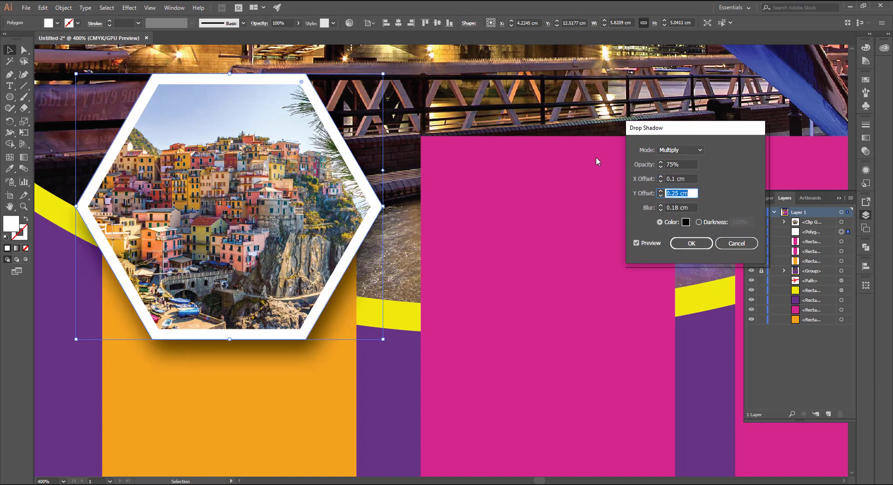
{"action": "type", "text": "0.1"}
{"action": "left_click", "coordinate": [691, 243]}
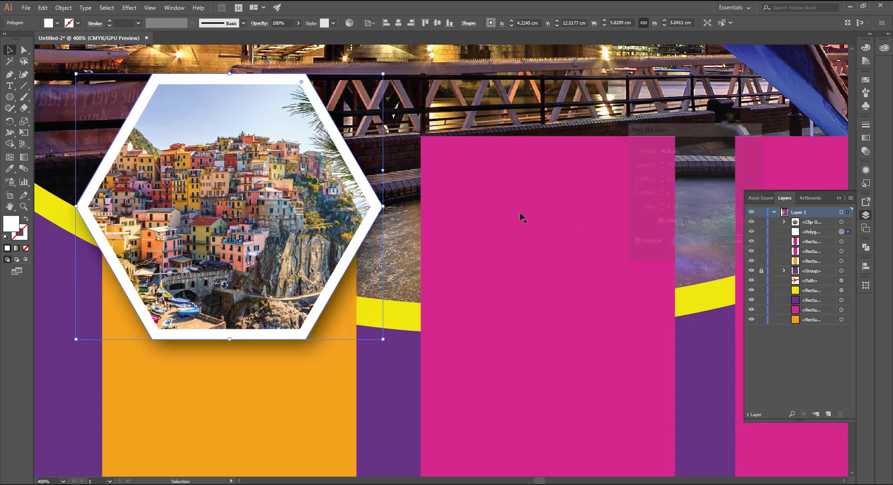
Copy the hexagon photo onto the middle and right magenta panels.
{"action": "left_click_drag", "start_coordinate": [213, 103], "coordinate": [233, 146]}
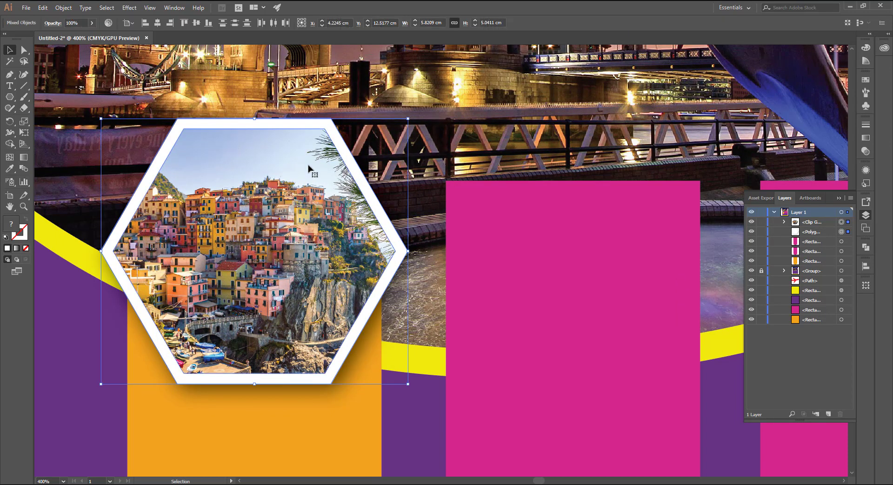
{"action": "scroll", "coordinate": [319, 169], "scroll_direction": "down", "scroll_amount": 1}
{"action": "left_click_drag", "start_coordinate": [325, 172], "coordinate": [579, 227]}
{"action": "mouse_move", "coordinate": [558, 337]}
{"action": "left_mouse_down"}
{"action": "mouse_move", "coordinate": [435, 245]}
{"action": "mouse_move", "coordinate": [415, 324]}
{"action": "left_mouse_up"}
{"action": "left_click_drag", "start_coordinate": [395, 262], "coordinate": [636, 262]}
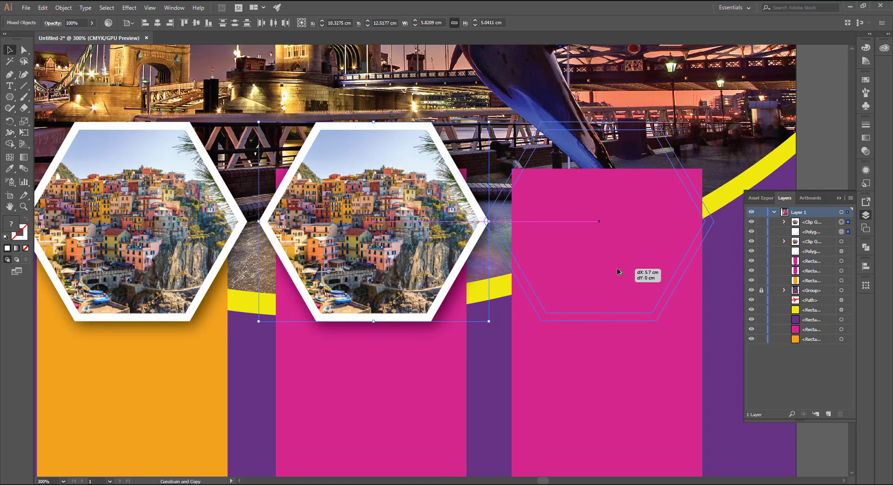
{"action": "left_click_drag", "start_coordinate": [457, 364], "coordinate": [417, 294]}
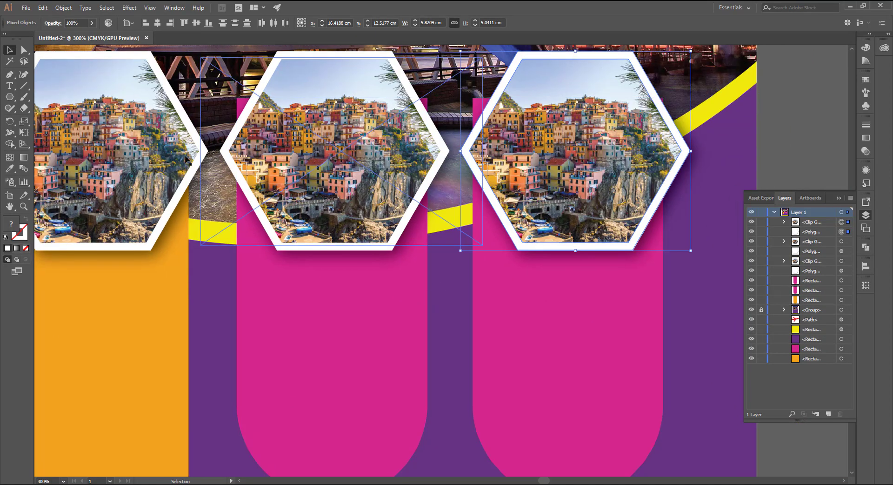
Group each hexagon's photo with its frame for the right, middle and left hexagons.
{"action": "left_click", "coordinate": [63, 7]}
{"action": "left_click", "coordinate": [69, 41]}
{"action": "left_click_drag", "start_coordinate": [282, 122], "coordinate": [298, 181]}
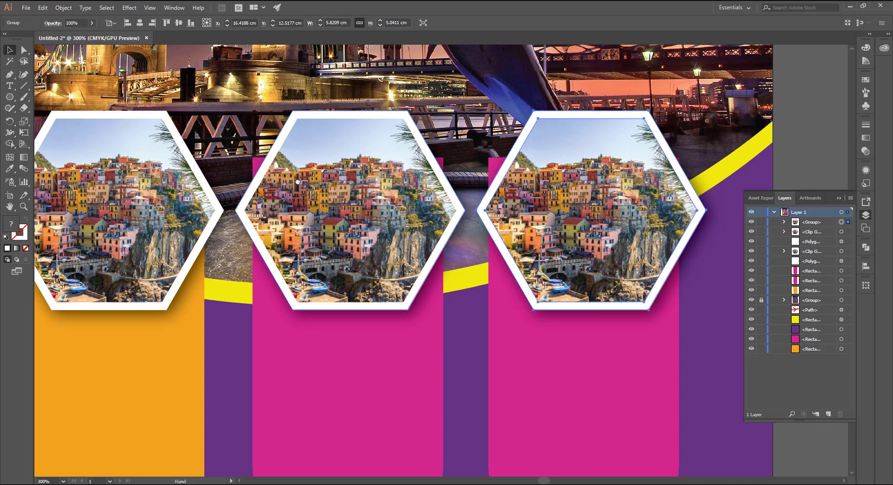
{"action": "left_click", "coordinate": [314, 122]}
{"action": "left_click", "coordinate": [68, 10]}
{"action": "left_click", "coordinate": [70, 41]}
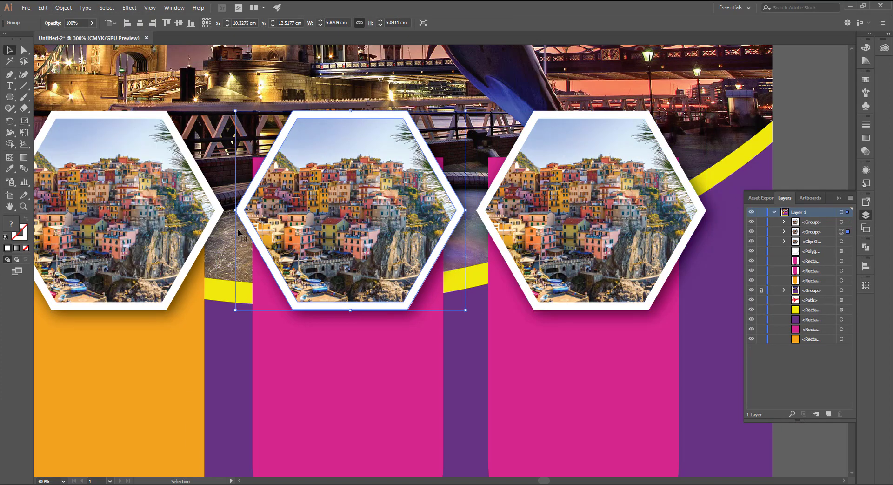
{"action": "left_click", "coordinate": [130, 116]}
{"action": "left_click", "coordinate": [64, 8]}
{"action": "left_click", "coordinate": [70, 41]}
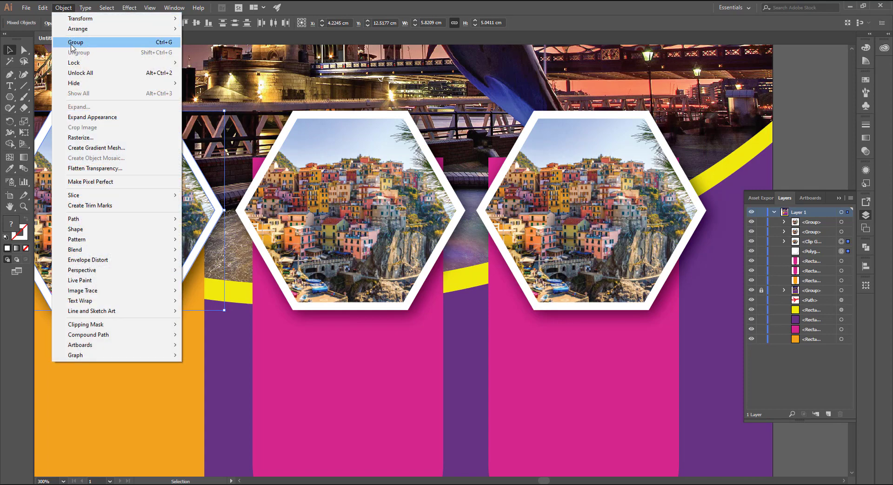
Select all three hexagon groups and set alignment relative to the selection.
{"action": "left_click_drag", "start_coordinate": [424, 170], "coordinate": [358, 170]}
{"action": "left_click", "coordinate": [359, 170], "text": "shift"}
{"action": "left_click", "coordinate": [117, 135], "text": "shift"}
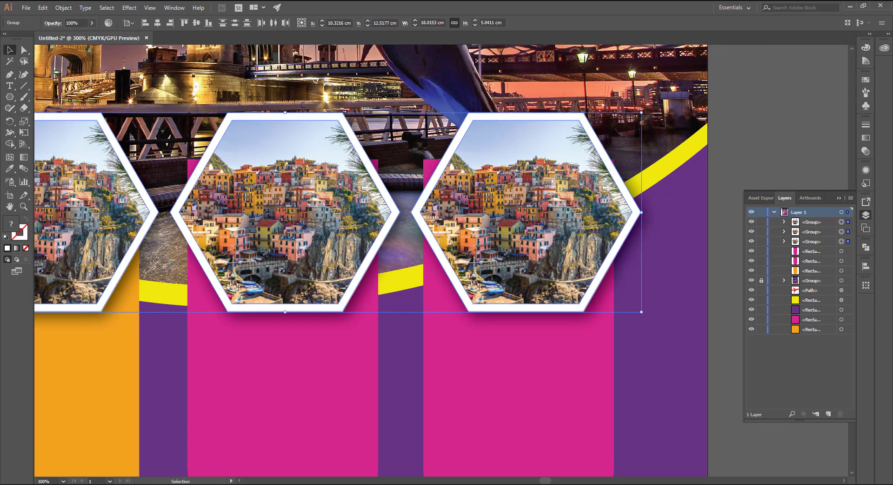
{"action": "left_click", "coordinate": [132, 23]}
{"action": "left_click", "coordinate": [154, 33]}
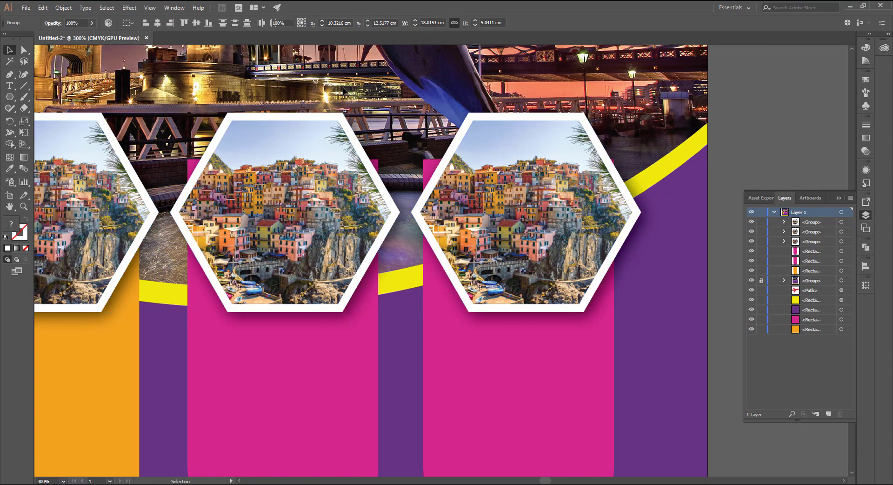
Horizontally centre the right magenta panel under its hexagon.
{"action": "left_click", "coordinate": [283, 383]}
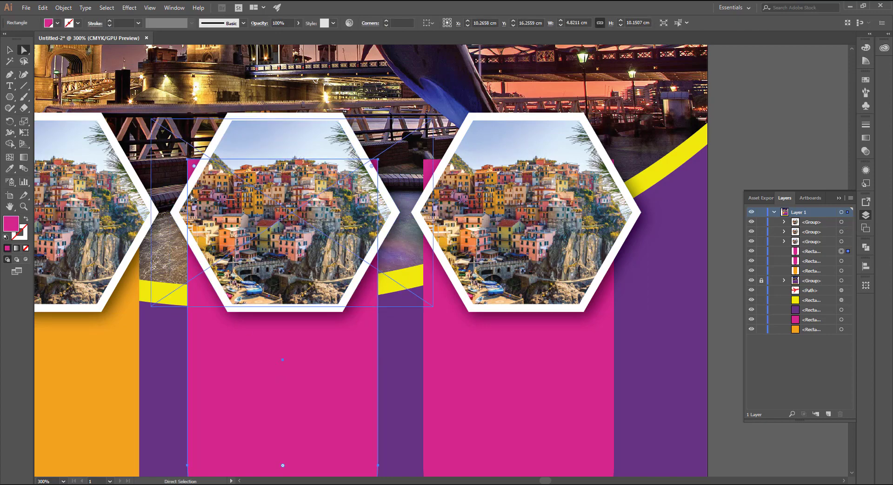
{"action": "left_click", "coordinate": [25, 52]}
{"action": "left_click", "coordinate": [188, 159]}
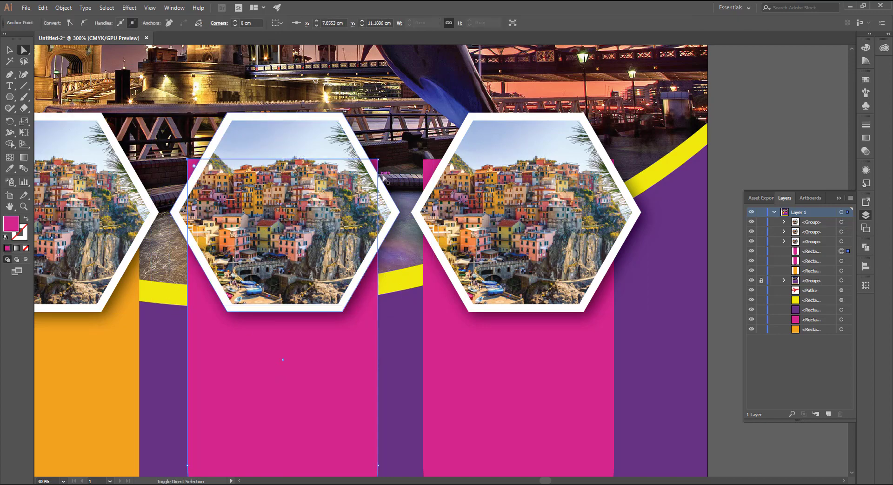
{"action": "left_click", "coordinate": [416, 211]}
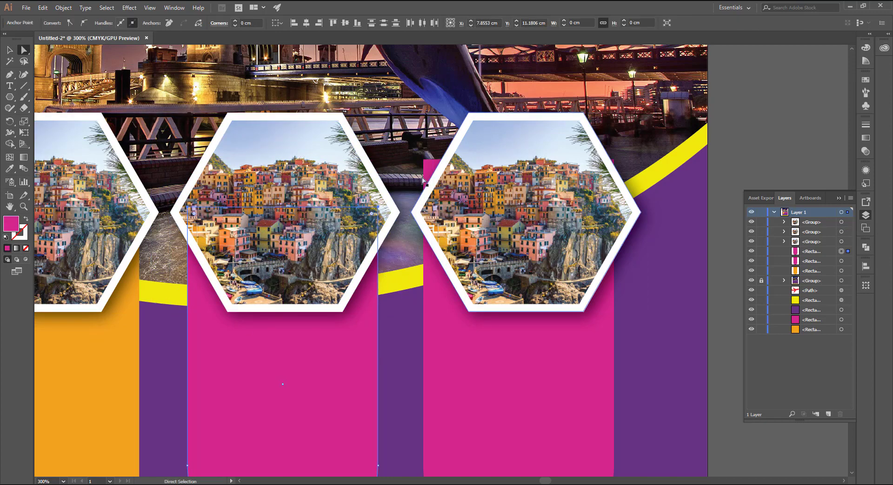
{"action": "key", "text": "v"}
{"action": "left_click", "coordinate": [574, 331]}
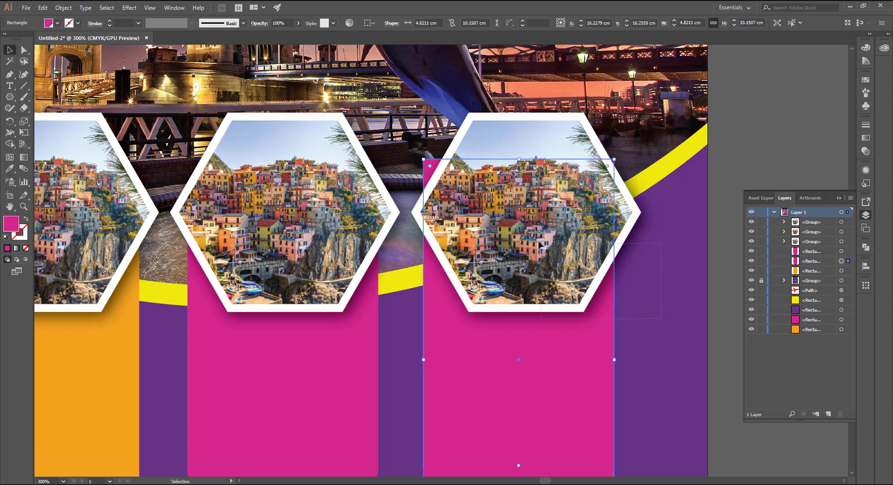
{"action": "left_click", "coordinate": [540, 244], "text": "shift"}
{"action": "left_click", "coordinate": [159, 25]}
Drag the right magenta panel's top anchor points down behind the hexagon photo.
{"action": "left_click", "coordinate": [599, 340]}
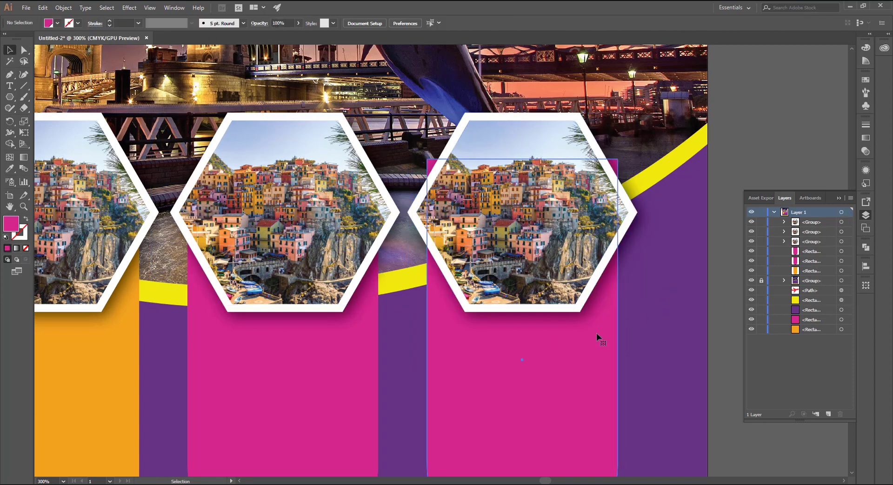
{"action": "key", "text": "a"}
{"action": "left_click", "coordinate": [427, 159]}
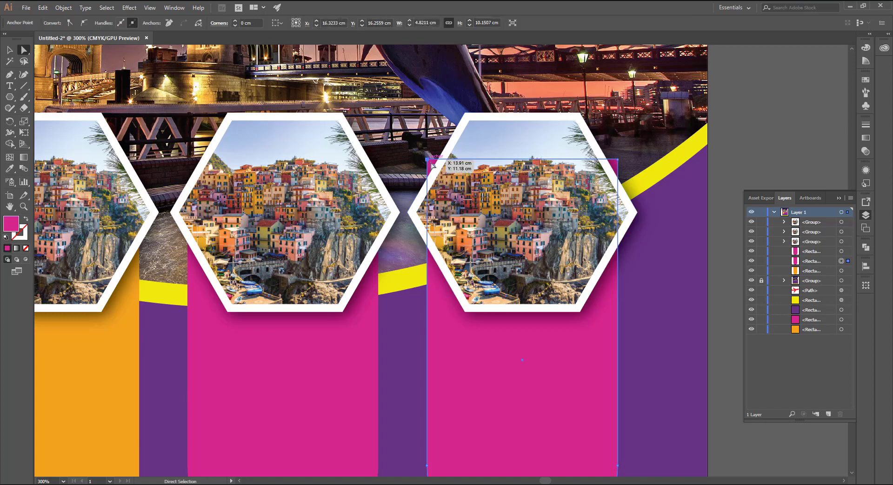
{"action": "left_click_drag", "start_coordinate": [618, 160], "coordinate": [618, 212]}
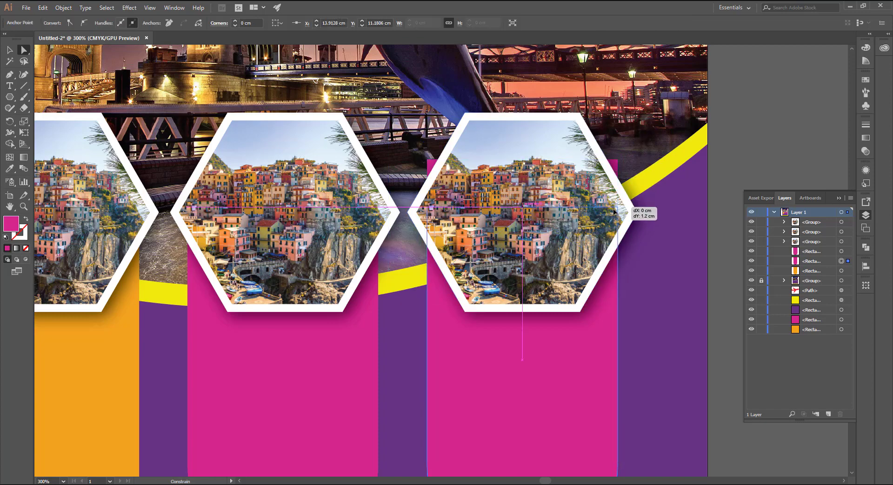
{"action": "key", "text": "ctrl+shift+a"}
Raise both magenta panels slightly.
{"action": "key", "text": "ctrl+minus"}
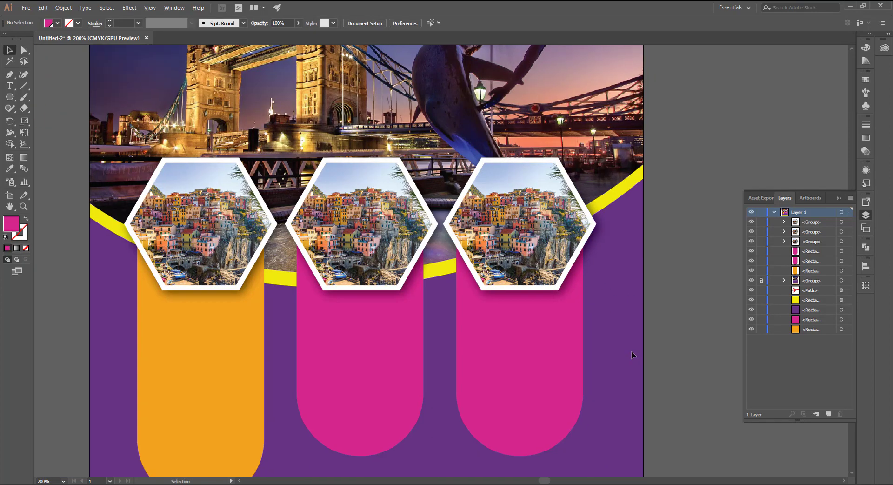
{"action": "left_click_drag", "start_coordinate": [605, 386], "coordinate": [583, 349]}
{"action": "left_click_drag", "start_coordinate": [401, 359], "coordinate": [407, 342]}
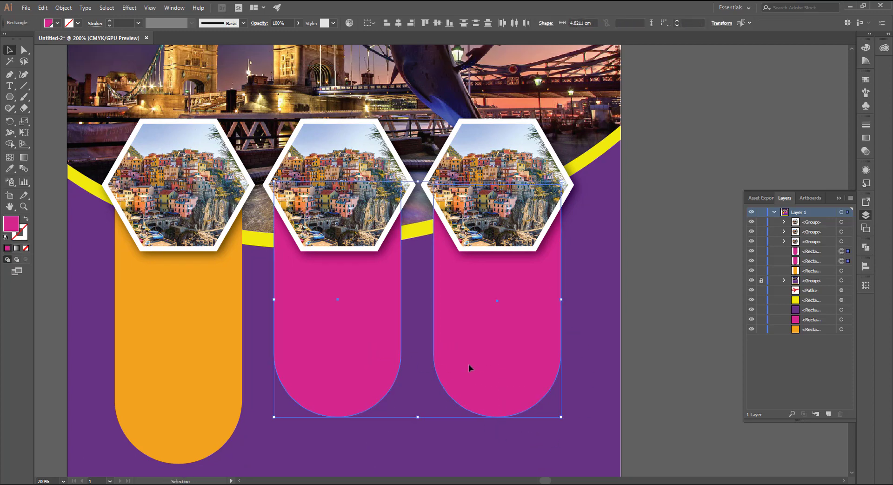
{"action": "left_click_drag", "start_coordinate": [468, 364], "coordinate": [467, 352]}
{"action": "left_click", "coordinate": [608, 295]}
{"action": "left_click", "coordinate": [321, 174]}
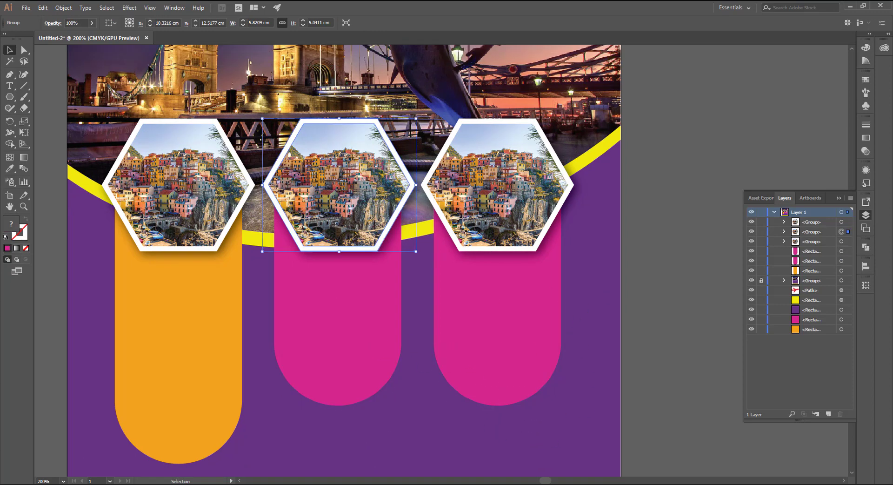
Relink the middle hexagon's photo to the polynesia island image.
{"action": "double_click", "coordinate": [321, 174]}
{"action": "left_click", "coordinate": [60, 23]}
{"action": "left_click", "coordinate": [84, 23]}
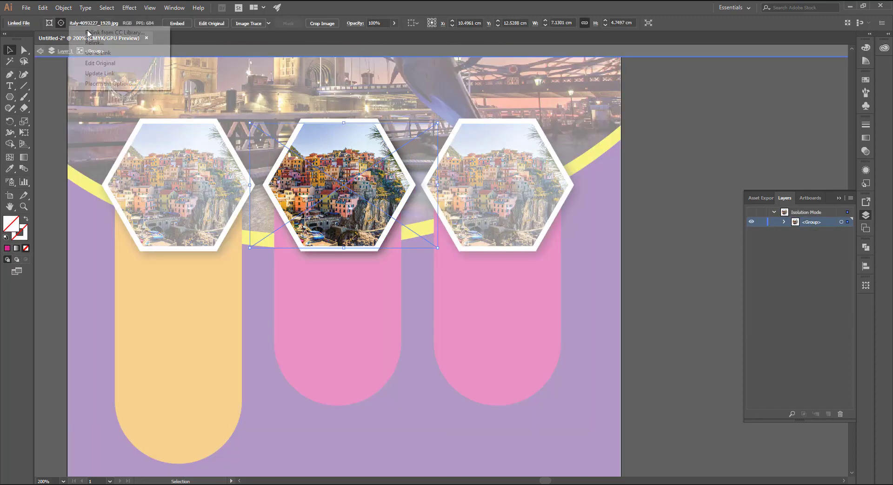
{"action": "left_click", "coordinate": [77, 86]}
{"action": "left_click", "coordinate": [211, 79]}
{"action": "left_click", "coordinate": [369, 279]}
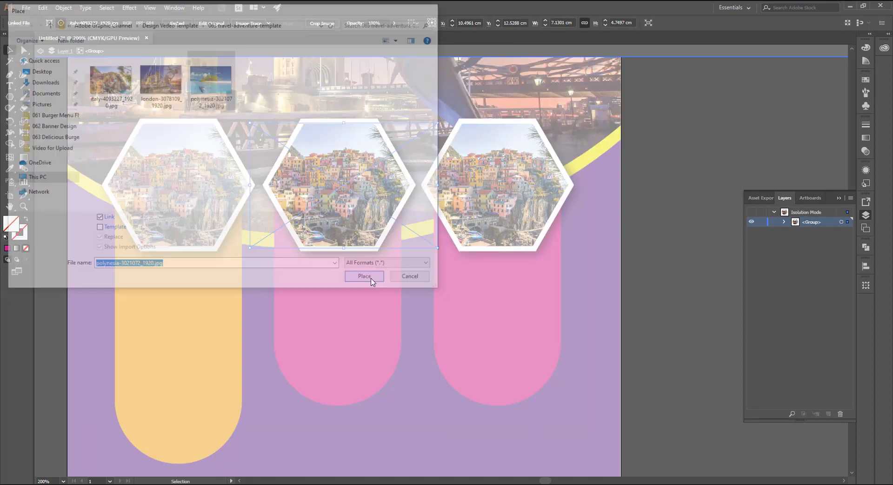
{"action": "double_click", "coordinate": [662, 252]}
Relink the right hexagon's photo to the architecture windmill image.
{"action": "double_click", "coordinate": [465, 223]}
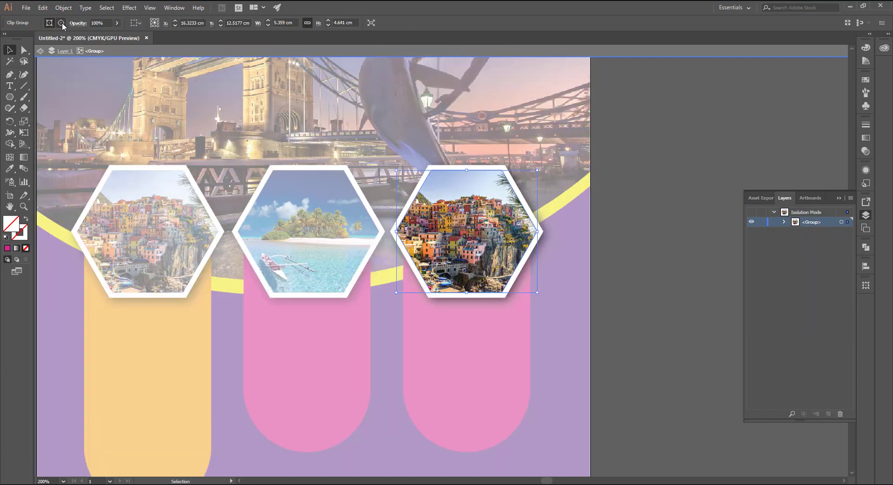
{"action": "left_click", "coordinate": [465, 233]}
{"action": "left_click", "coordinate": [84, 23]}
{"action": "left_click", "coordinate": [79, 42]}
{"action": "left_click", "coordinate": [110, 79]}
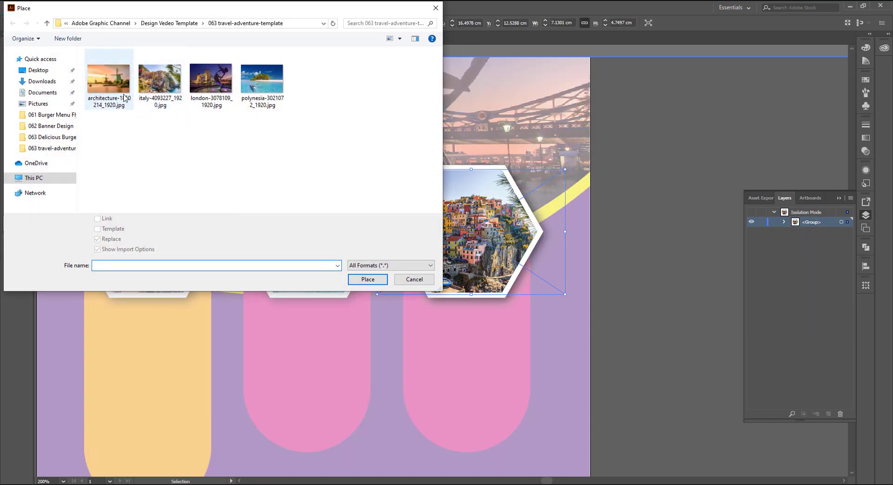
{"action": "left_click", "coordinate": [367, 278]}
{"action": "scroll", "coordinate": [542, 289], "scroll_direction": "up", "scroll_amount": 1}
{"action": "double_click", "coordinate": [586, 321]}
{"action": "scroll", "coordinate": [586, 320], "scroll_direction": "down", "scroll_amount": 2}
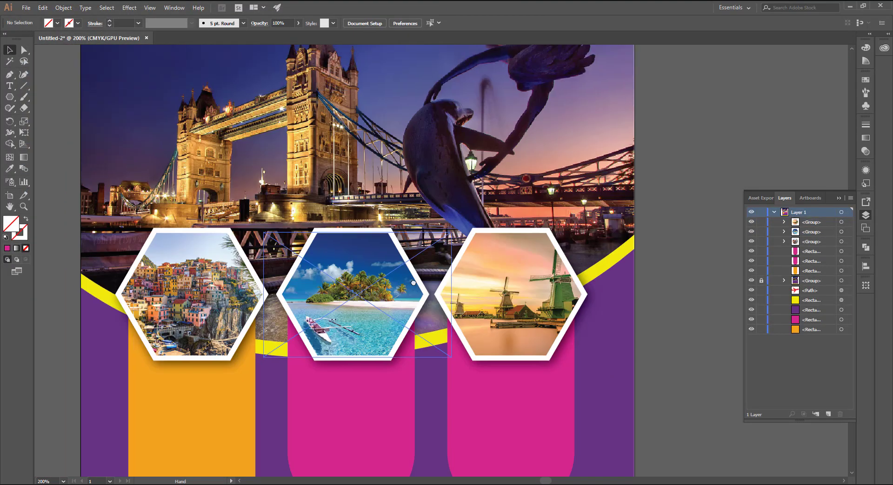
Move the red airplane above the tower and bring it in front of the photo.
{"action": "left_click_drag", "start_coordinate": [165, 122], "coordinate": [247, 175]}
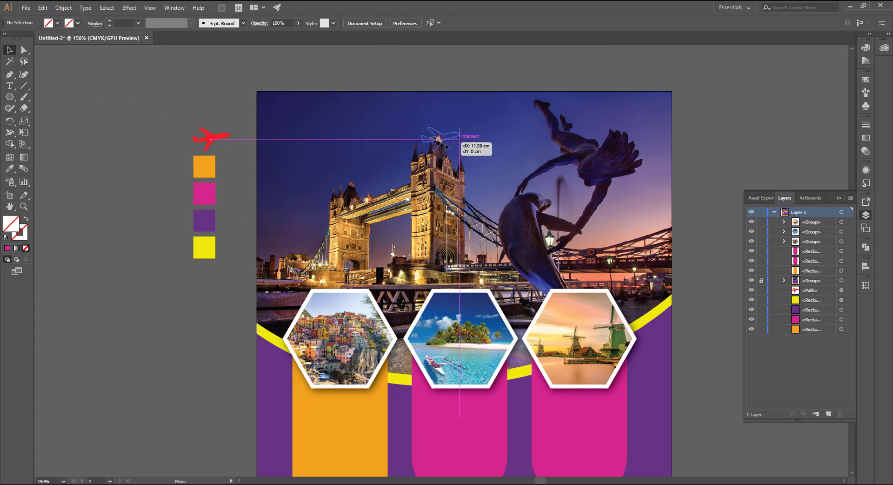
{"action": "mouse_move", "coordinate": [212, 148]}
{"action": "left_mouse_down"}
{"action": "mouse_move", "coordinate": [447, 151]}
{"action": "mouse_move", "coordinate": [494, 166]}
{"action": "left_mouse_up"}
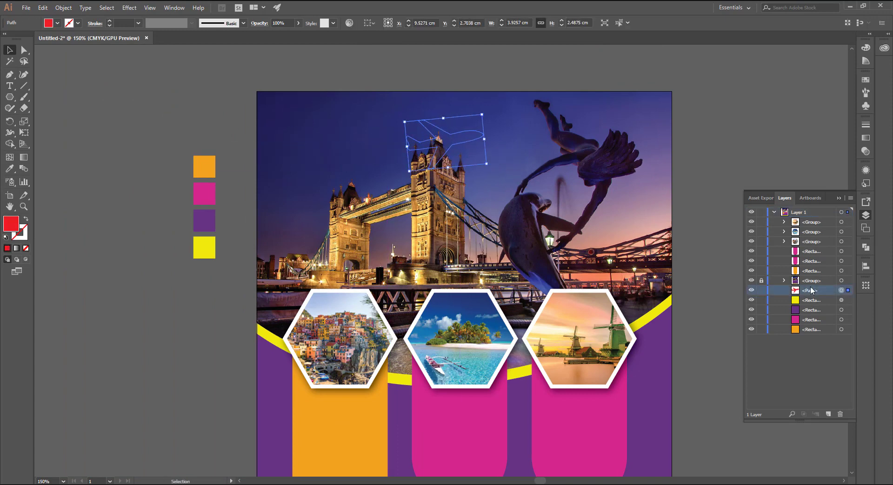
{"action": "left_click_drag", "start_coordinate": [812, 290], "coordinate": [812, 217]}
Add a 'Travel' text label and enlarge it to headline size.
{"action": "key", "text": "t"}
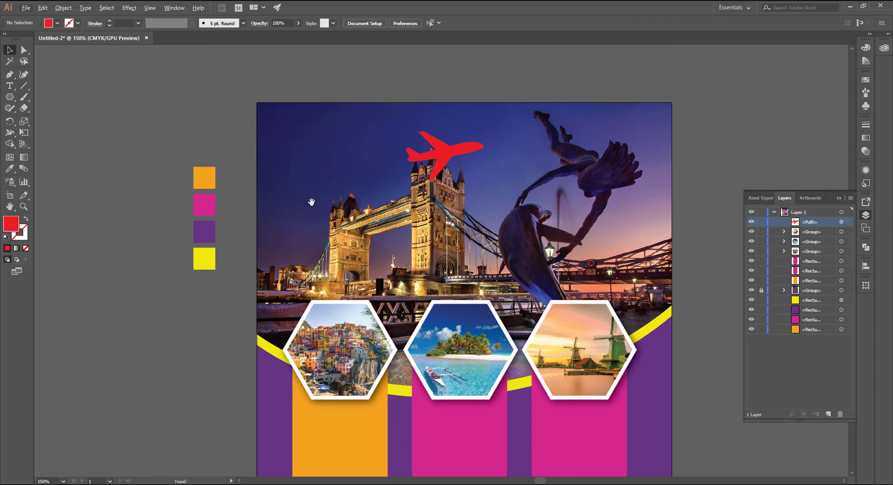
{"action": "left_click", "coordinate": [293, 170]}
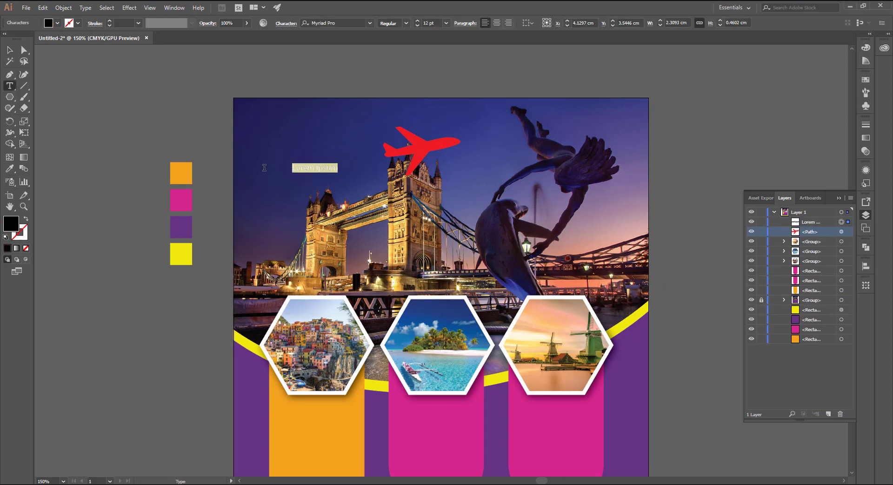
{"action": "type", "text": "Travel"}
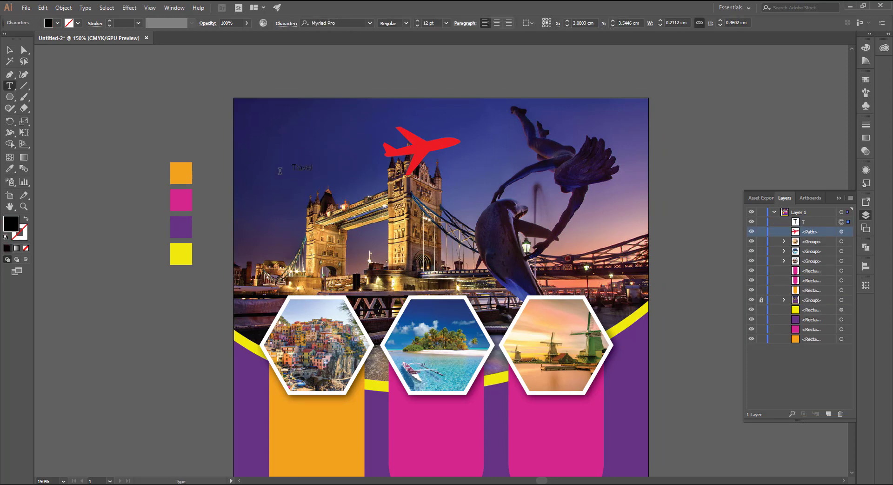
{"action": "key", "text": "Escape"}
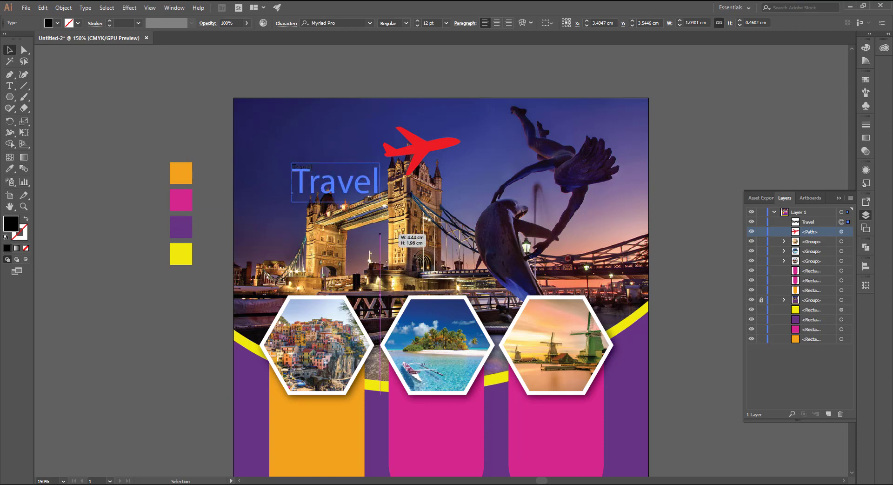
{"action": "left_click_drag", "start_coordinate": [313, 173], "coordinate": [454, 234]}
Set the Travel headline's font to House Slant.
{"action": "left_click", "coordinate": [370, 23]}
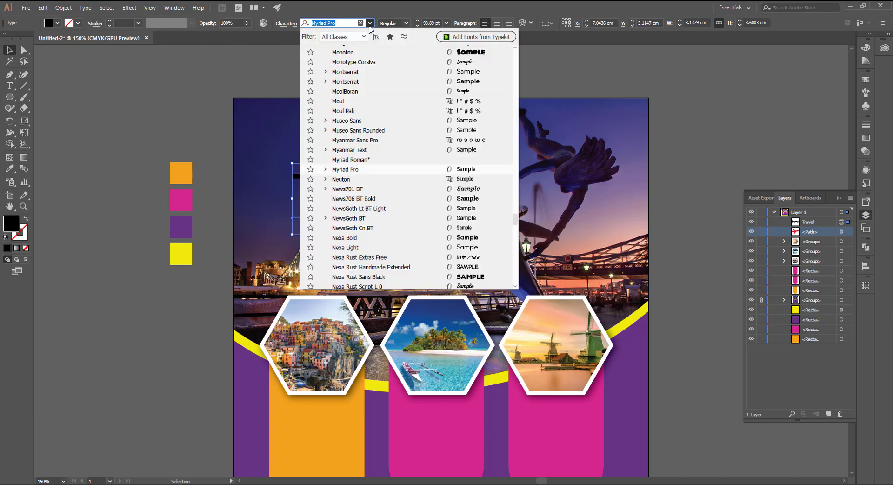
{"action": "scroll", "coordinate": [410, 140], "scroll_direction": "up", "scroll_amount": 3}
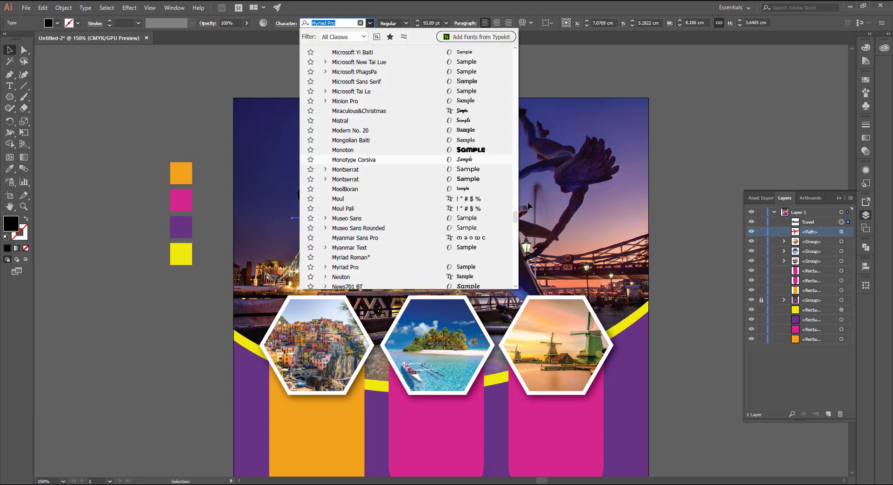
{"action": "left_click_drag", "start_coordinate": [517, 221], "coordinate": [511, 65]}
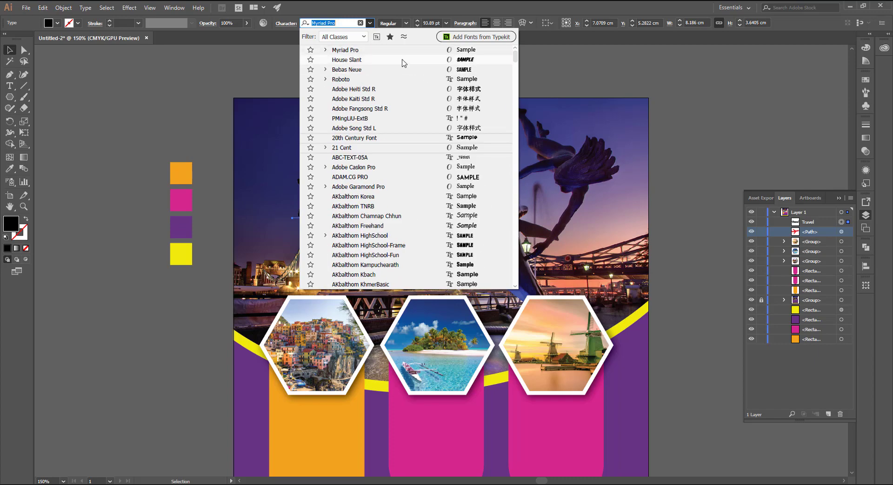
{"action": "left_click", "coordinate": [404, 62]}
Tilt the TRAVEL headline, move it above the bridge, and fill it white.
{"action": "left_click_drag", "start_coordinate": [412, 212], "coordinate": [403, 210]}
{"action": "scroll", "coordinate": [402, 209], "scroll_direction": "up", "scroll_amount": 2}
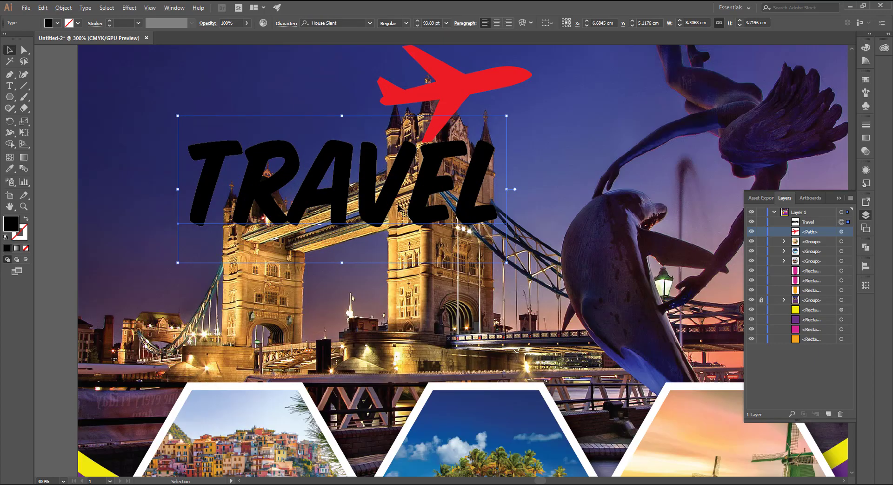
{"action": "left_click_drag", "start_coordinate": [509, 267], "coordinate": [545, 237]}
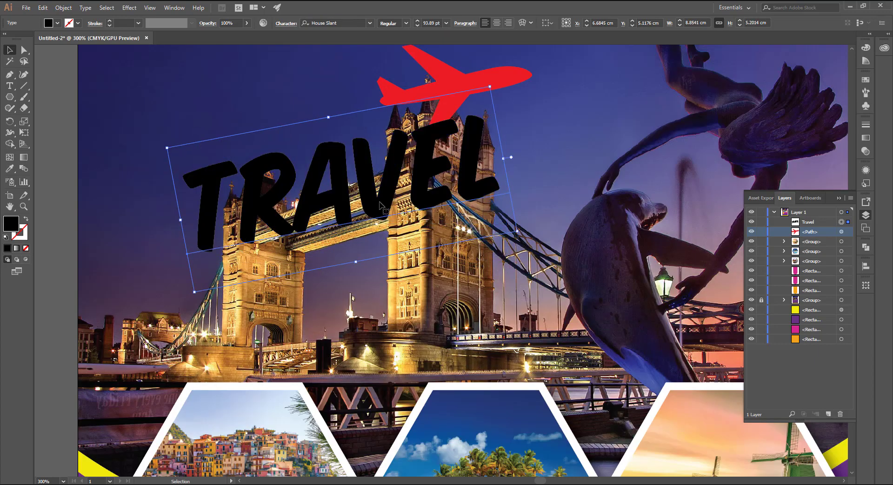
{"action": "left_click_drag", "start_coordinate": [379, 209], "coordinate": [339, 144]}
{"action": "scroll", "coordinate": [315, 153], "scroll_direction": "down", "scroll_amount": 2}
{"action": "scroll", "coordinate": [316, 152], "scroll_direction": "up", "scroll_amount": 1}
{"action": "left_click", "coordinate": [58, 23]}
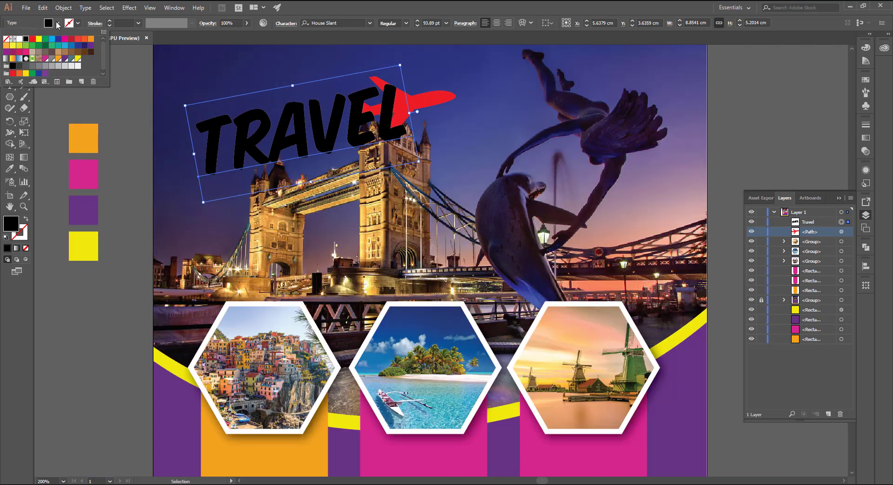
{"action": "left_click", "coordinate": [20, 39]}
Shift the red plane right of TRAVEL and duplicate the headline below as 'Adventure'.
{"action": "left_click_drag", "start_coordinate": [440, 90], "coordinate": [491, 87]}
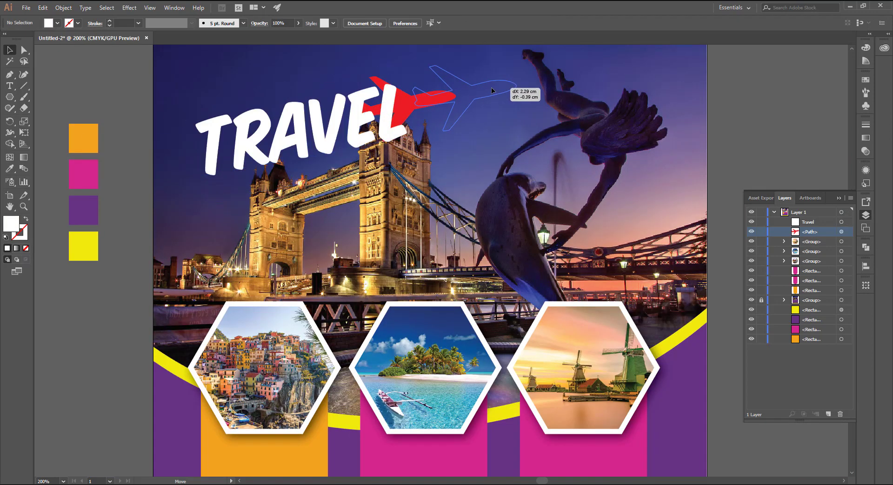
{"action": "left_click_drag", "start_coordinate": [435, 158], "coordinate": [440, 154]}
{"action": "left_click_drag", "start_coordinate": [338, 140], "coordinate": [296, 226]}
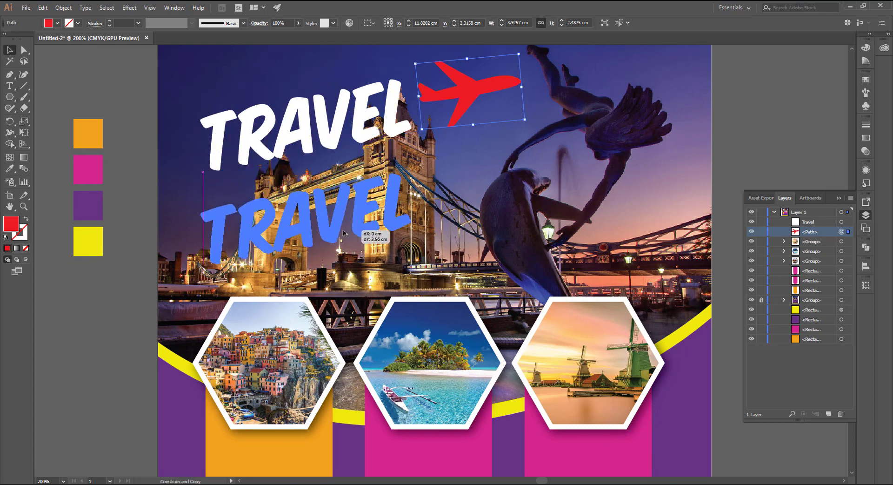
{"action": "double_click", "coordinate": [296, 226]}
{"action": "double_click", "coordinate": [297, 226]}
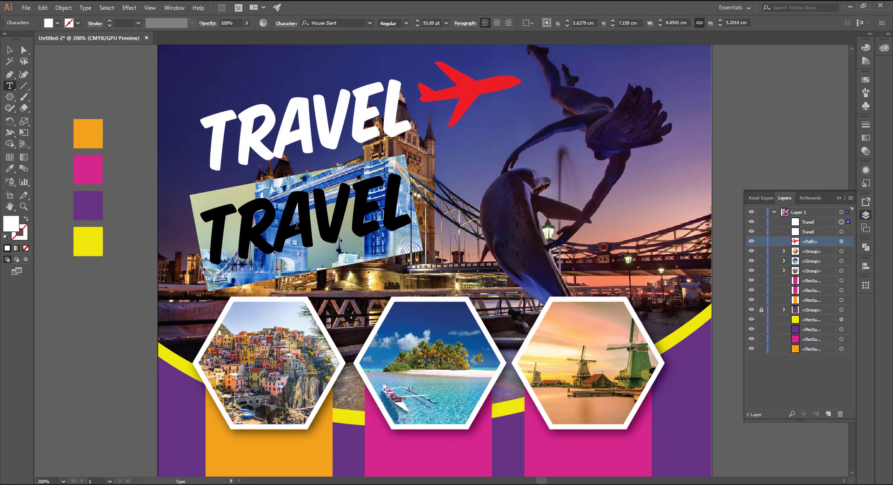
{"action": "type", "text": "Adventur"}
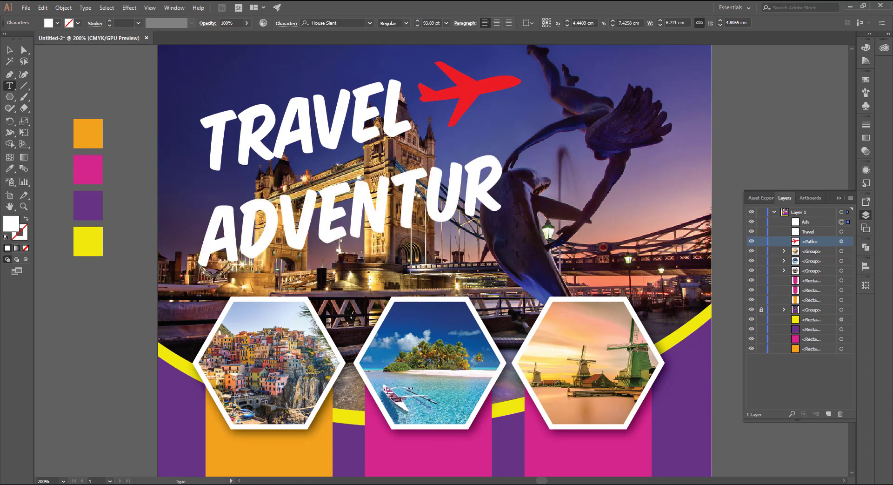
{"action": "type", "text": "e"}
{"action": "left_click", "coordinate": [8, 49]}
Draw a long yellow bar across the ADVENTURE headline and round it into a pill.
{"action": "left_click", "coordinate": [102, 114]}
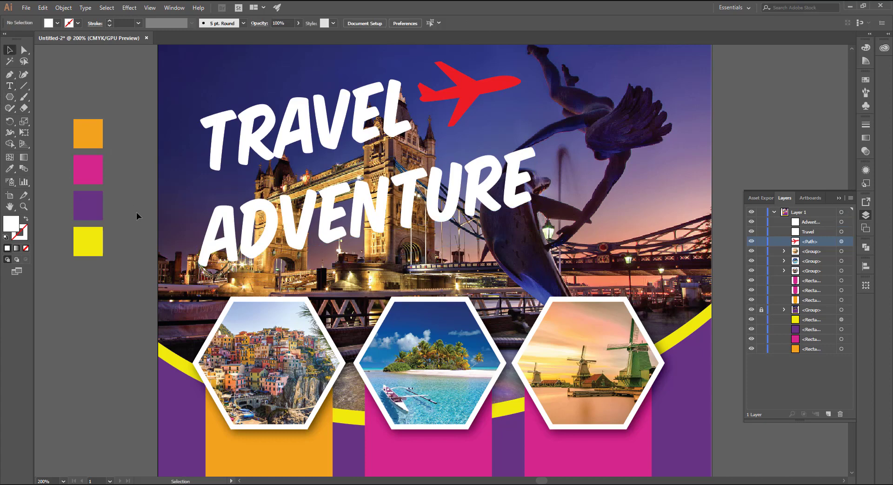
{"action": "scroll", "coordinate": [136, 211], "scroll_direction": "left", "scroll_amount": 1}
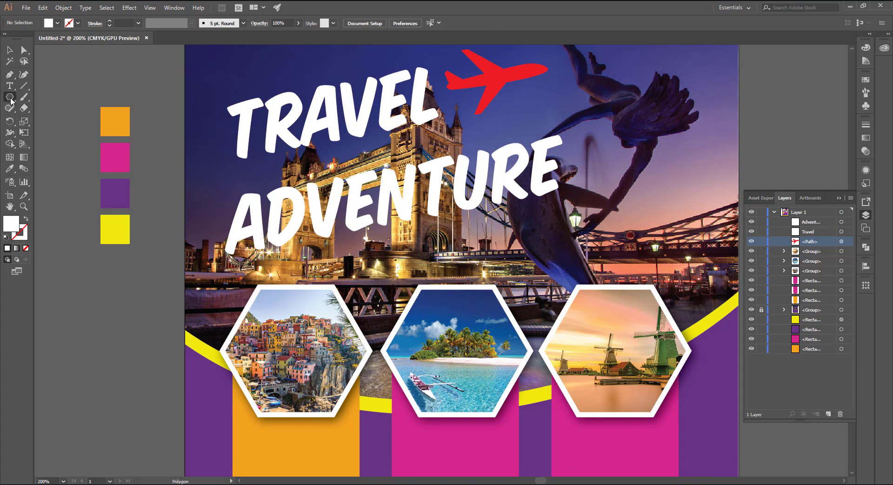
{"action": "left_click_drag", "start_coordinate": [11, 100], "coordinate": [42, 99]}
{"action": "left_click_drag", "start_coordinate": [256, 167], "coordinate": [607, 203]}
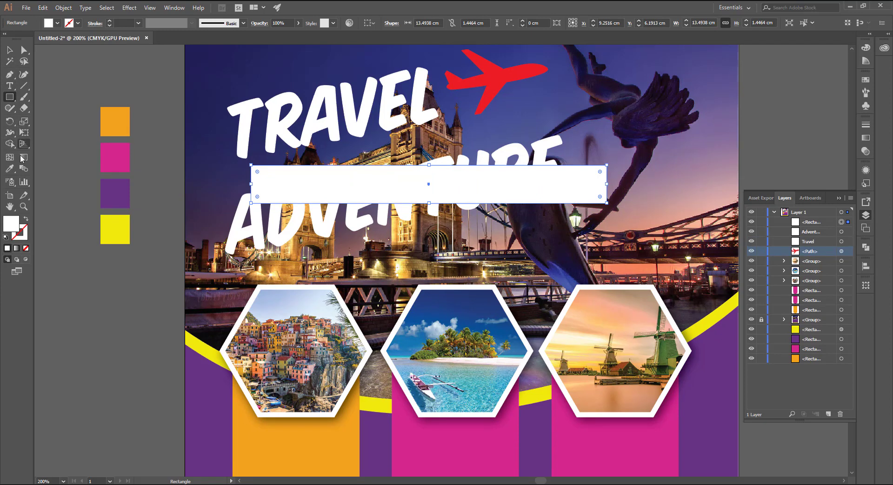
{"action": "left_click", "coordinate": [9, 169]}
{"action": "left_click", "coordinate": [115, 229]}
{"action": "left_click", "coordinate": [24, 49]}
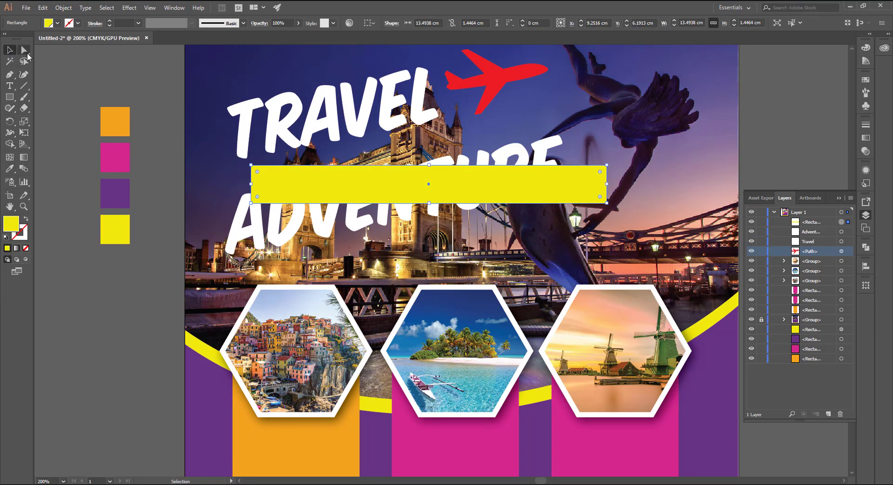
{"action": "left_click_drag", "start_coordinate": [258, 173], "coordinate": [271, 185]}
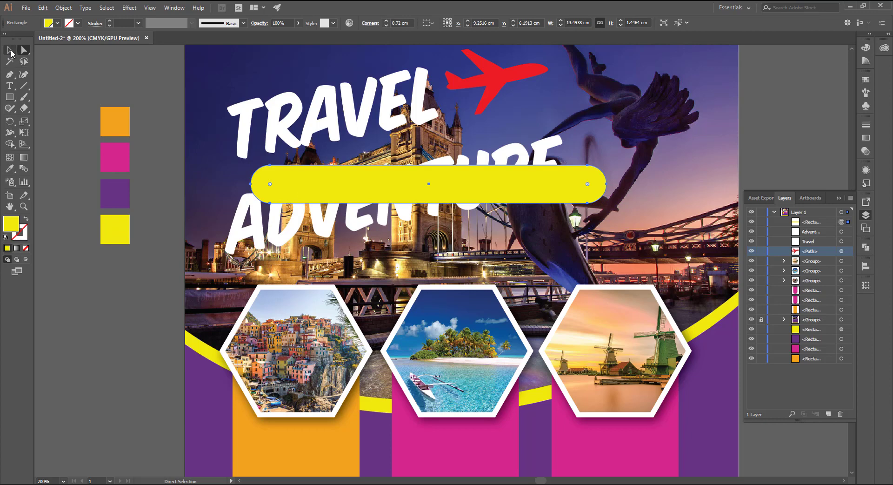
{"action": "left_click", "coordinate": [10, 50]}
{"action": "left_click", "coordinate": [79, 100]}
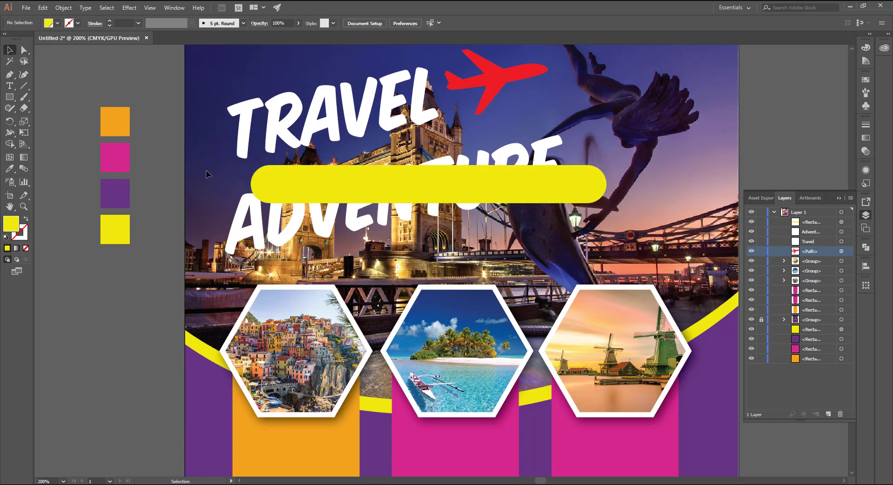
{"action": "key", "text": "t"}
{"action": "left_click", "coordinate": [172, 86]}
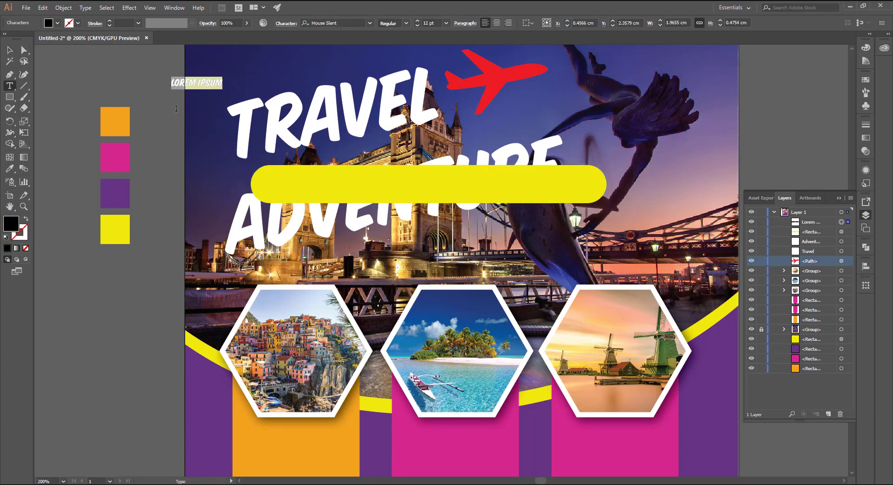
{"action": "type", "text": "www"}
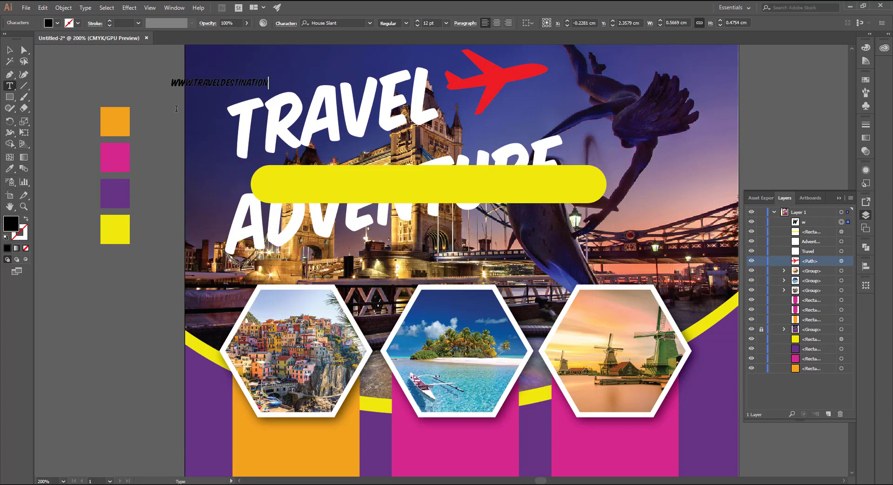
{"action": "key", "text": "ctrl+a"}
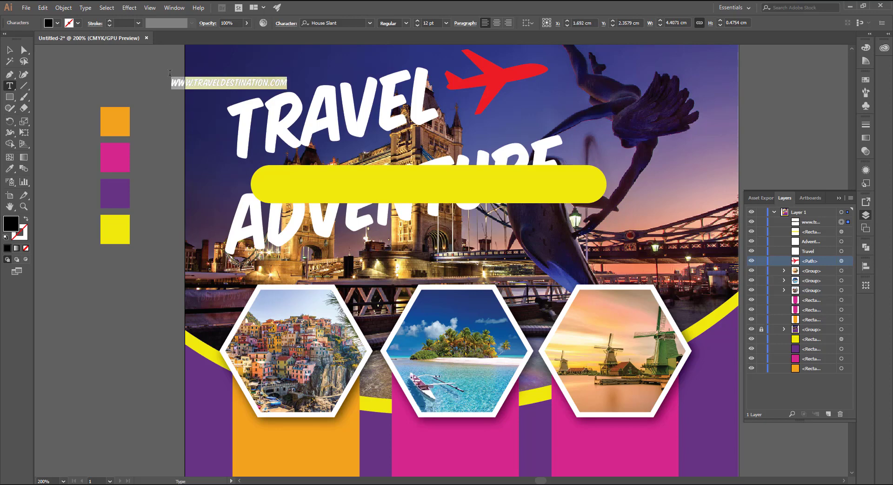
{"action": "left_click", "coordinate": [50, 23]}
{"action": "left_click", "coordinate": [23, 42]}
{"action": "key", "text": "Escape"}
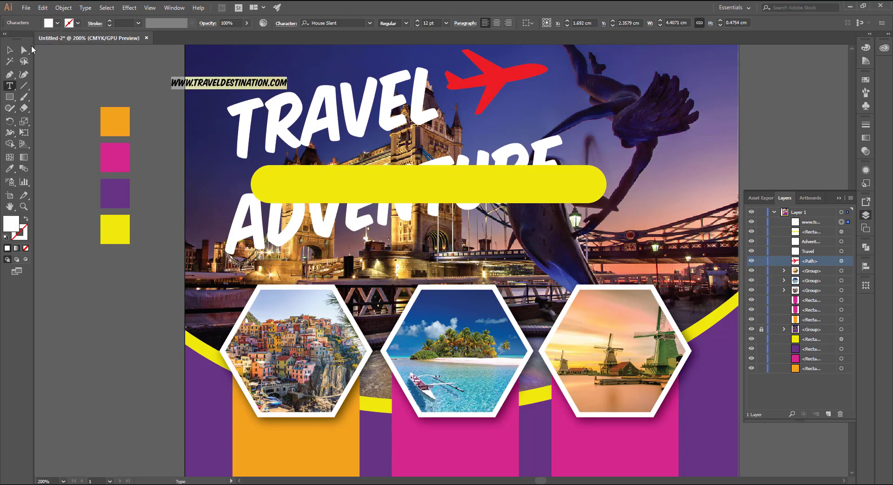
{"action": "key", "text": "Escape"}
Enlarge the URL text, place it on the yellow bar, and colour it purple.
{"action": "left_click_drag", "start_coordinate": [288, 89], "coordinate": [478, 109]}
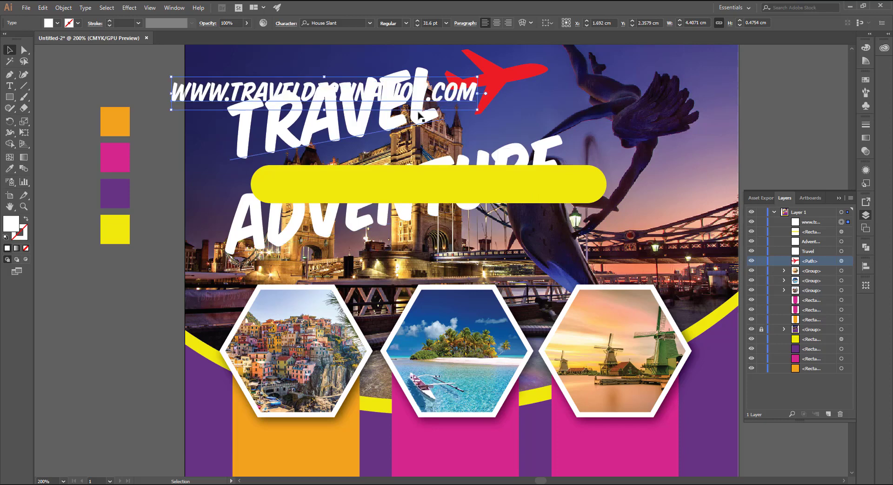
{"action": "left_click_drag", "start_coordinate": [407, 101], "coordinate": [507, 192]}
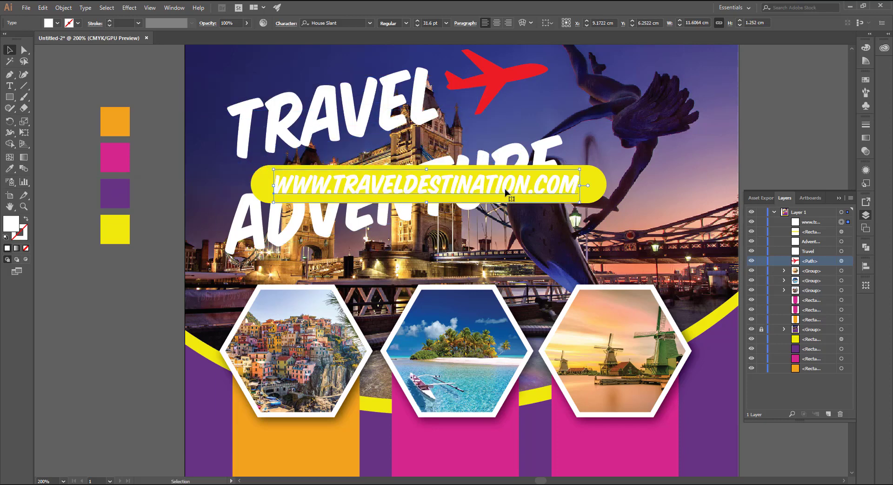
{"action": "left_click", "coordinate": [14, 168]}
{"action": "left_click", "coordinate": [115, 193]}
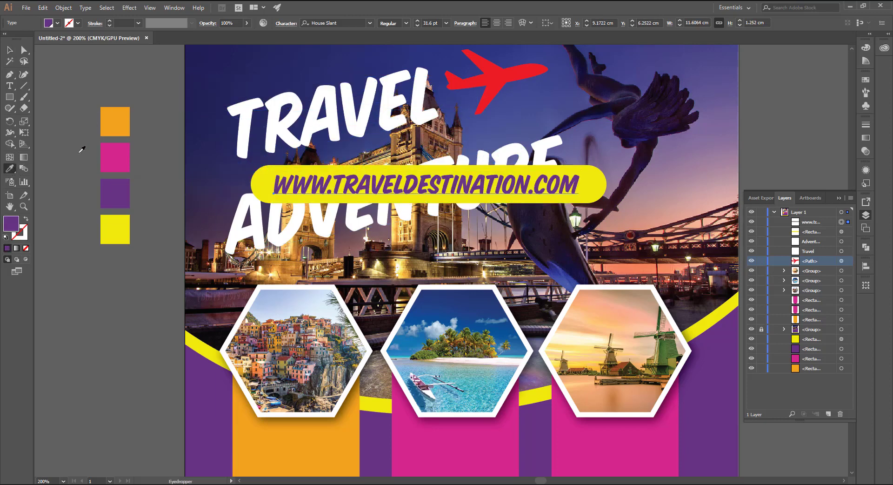
Centre the URL text on the yellow bar and group the two.
{"action": "left_click", "coordinate": [9, 49]}
{"action": "left_click", "coordinate": [593, 186], "text": "shift"}
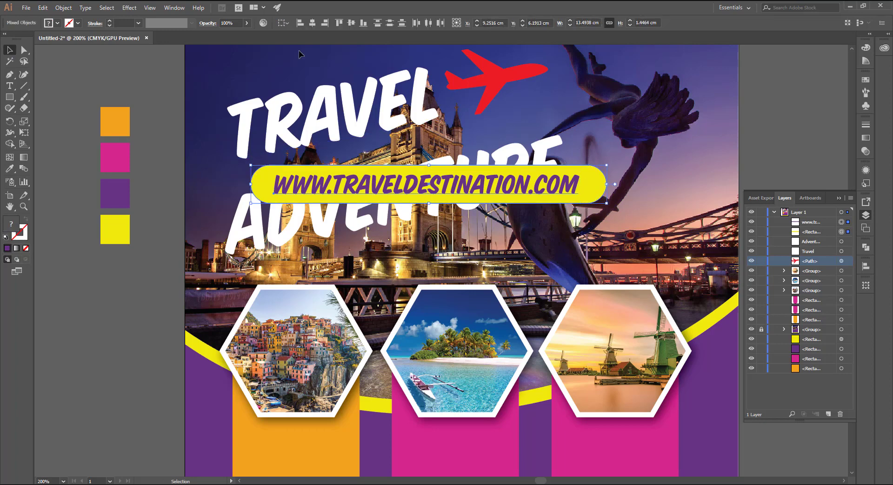
{"action": "left_click", "coordinate": [284, 23]}
{"action": "left_click", "coordinate": [292, 34]}
{"action": "left_click", "coordinate": [313, 23]}
{"action": "left_click", "coordinate": [64, 8]}
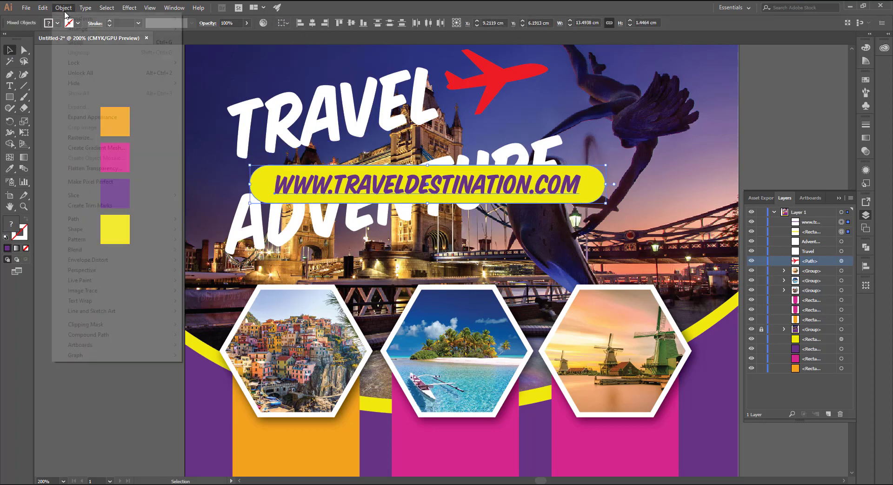
{"action": "left_click", "coordinate": [73, 45]}
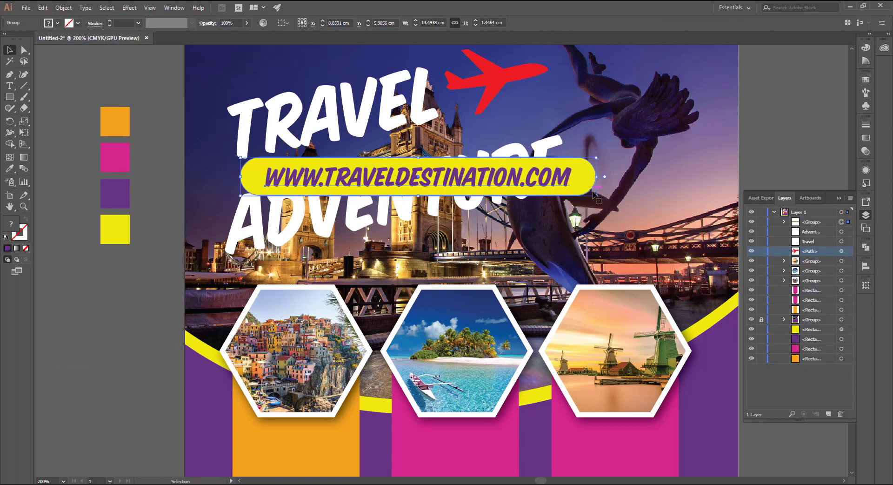
Tilt the URL banner counter-clockwise and resize it to fit the title.
{"action": "mouse_move", "coordinate": [605, 203]}
{"action": "left_mouse_down"}
{"action": "mouse_move", "coordinate": [571, 190]}
{"action": "mouse_move", "coordinate": [462, 181]}
{"action": "left_mouse_up"}
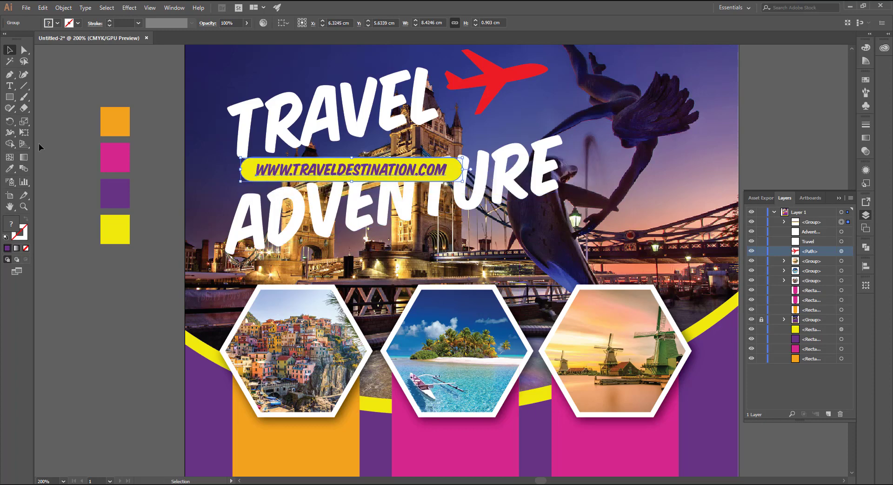
{"action": "key", "text": "r"}
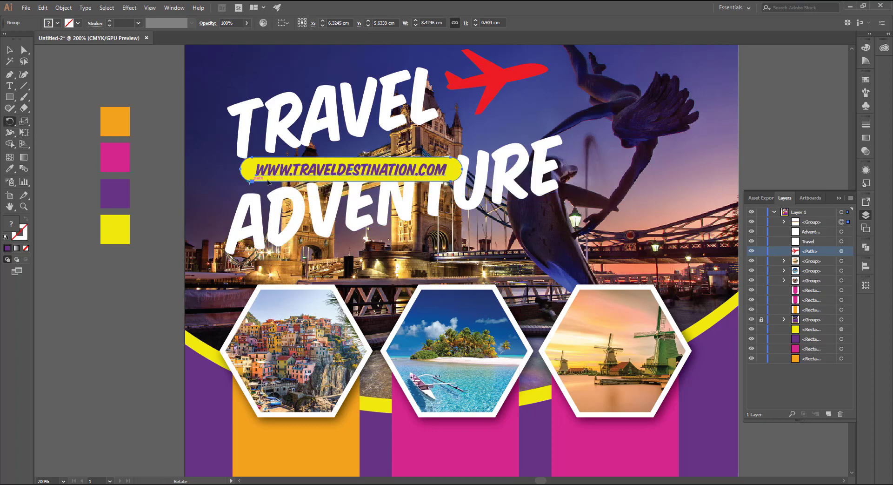
{"action": "mouse_move", "coordinate": [452, 178]}
{"action": "left_mouse_down"}
{"action": "mouse_move", "coordinate": [459, 118]}
{"action": "mouse_move", "coordinate": [456, 129]}
{"action": "left_mouse_up"}
{"action": "key", "text": "v"}
{"action": "left_click_drag", "start_coordinate": [511, 99], "coordinate": [460, 129]}
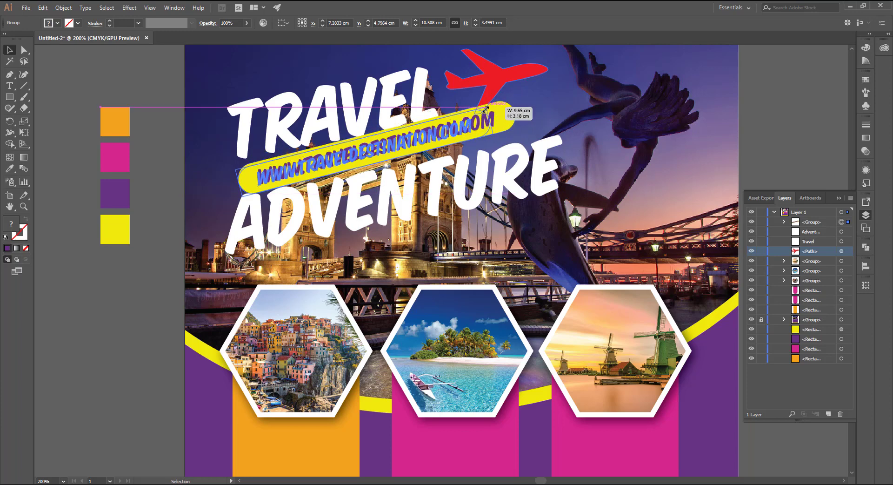
Tilt the TRAVEL title slightly and angle the red airplane beside it.
{"action": "left_click", "coordinate": [310, 214]}
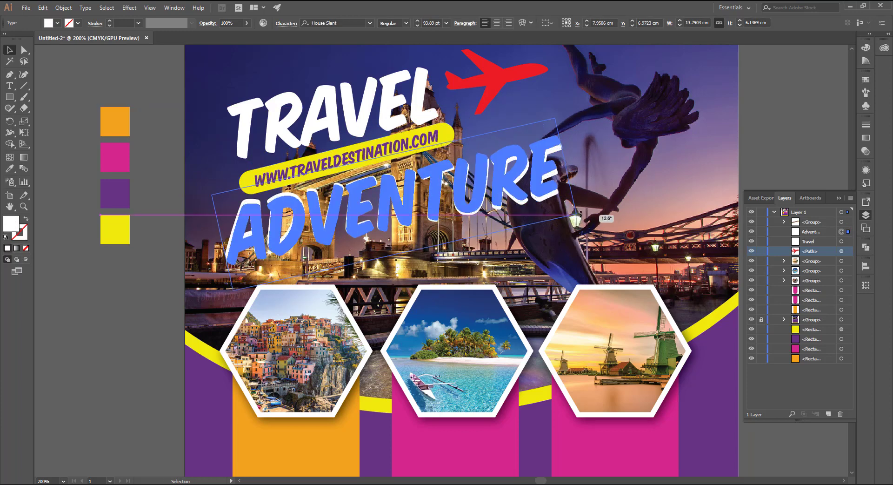
{"action": "left_click", "coordinate": [404, 112]}
{"action": "left_click_drag", "start_coordinate": [456, 144], "coordinate": [457, 137]}
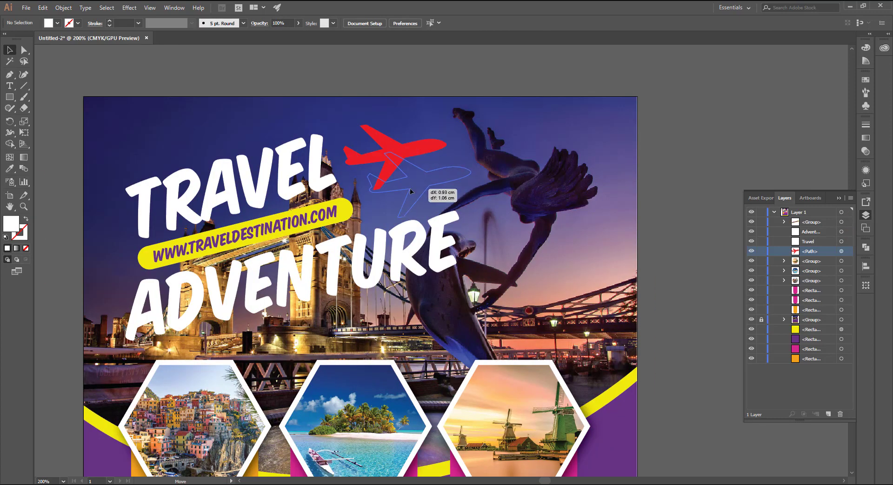
{"action": "mouse_move", "coordinate": [409, 188]}
{"action": "left_mouse_down"}
{"action": "mouse_move", "coordinate": [465, 149]}
{"action": "mouse_move", "coordinate": [459, 136]}
{"action": "left_mouse_up"}
Recolour the red airplane with the URL banner's yellow.
{"action": "left_click", "coordinate": [10, 169]}
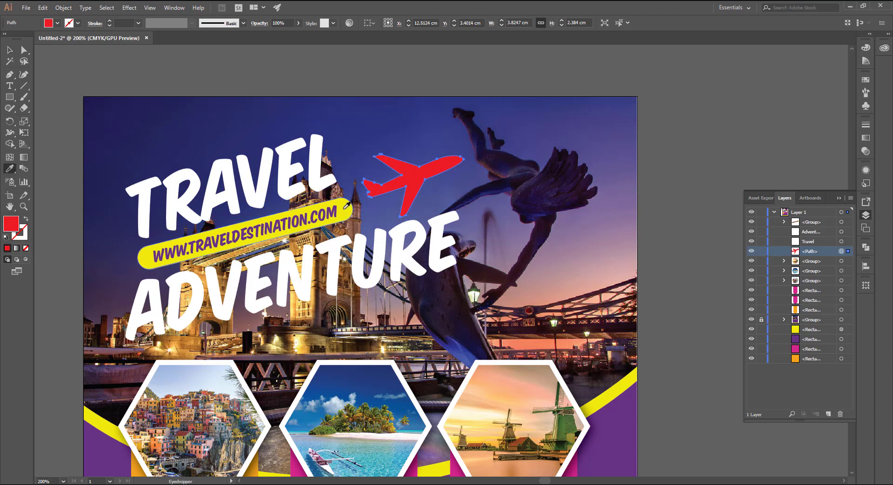
{"action": "left_click", "coordinate": [347, 212]}
{"action": "left_click", "coordinate": [9, 50]}
{"action": "left_click", "coordinate": [46, 71]}
Draw a straight line and brush a yellow trail from the banner to the plane's tail.
{"action": "scroll", "coordinate": [320, 163], "scroll_direction": "up", "scroll_amount": 3, "text": "alt"}
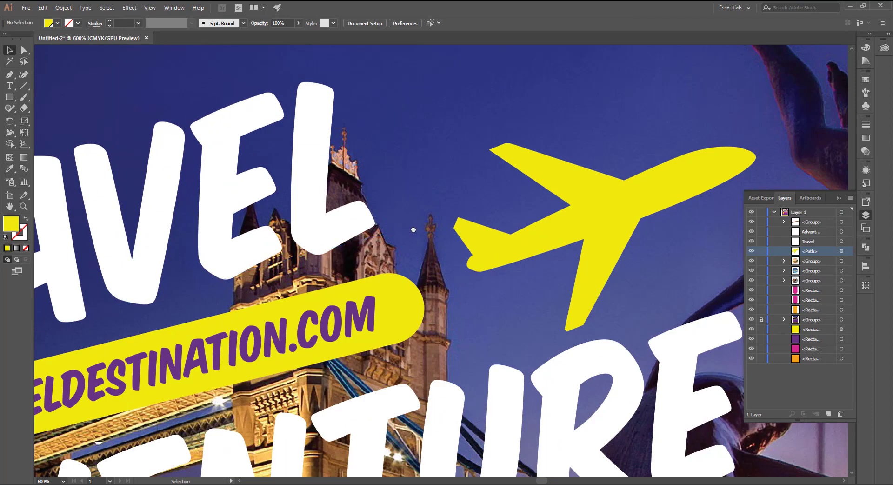
{"action": "left_click", "coordinate": [24, 86]}
{"action": "left_click_drag", "start_coordinate": [372, 222], "coordinate": [35, 311]}
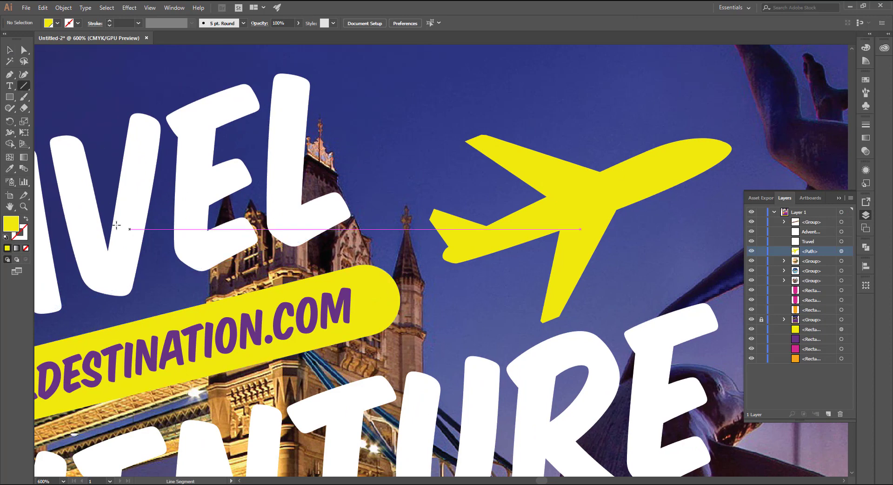
{"action": "left_click", "coordinate": [23, 98]}
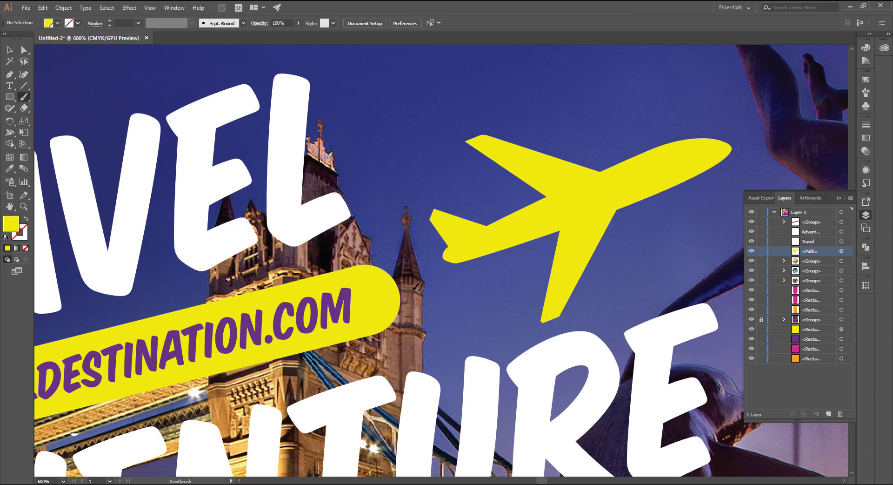
{"action": "left_click_drag", "start_coordinate": [393, 283], "coordinate": [456, 251]}
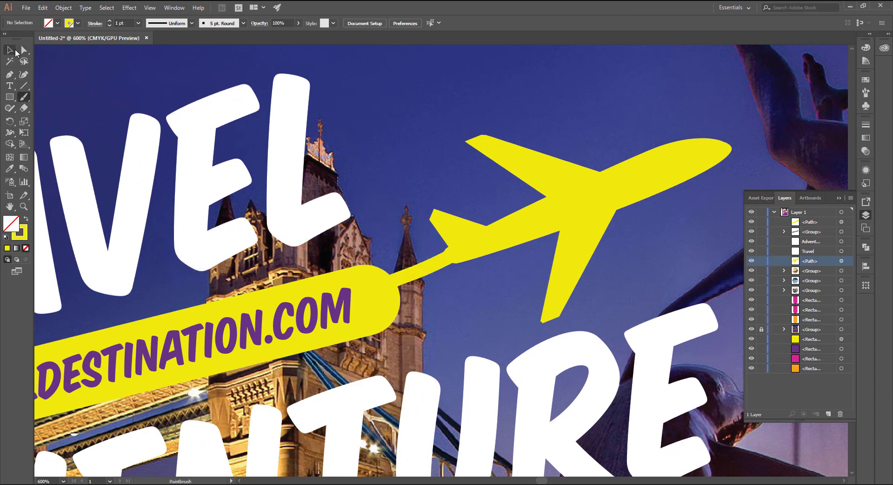
{"action": "left_click", "coordinate": [10, 50]}
{"action": "key", "text": "ctrl+0"}
{"action": "left_click", "coordinate": [752, 271]}
Restore the hidden windmill hexagon and zoom in on the hexagons and columns.
{"action": "left_click_drag", "start_coordinate": [445, 303], "coordinate": [471, 278]}
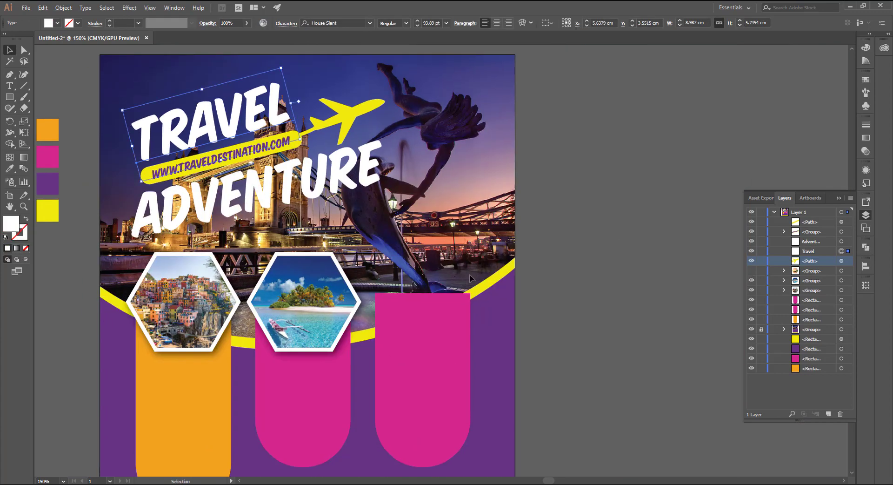
{"action": "key", "text": "ctrl+z"}
{"action": "left_click", "coordinate": [540, 292]}
{"action": "left_click_drag", "start_coordinate": [394, 343], "coordinate": [487, 284]}
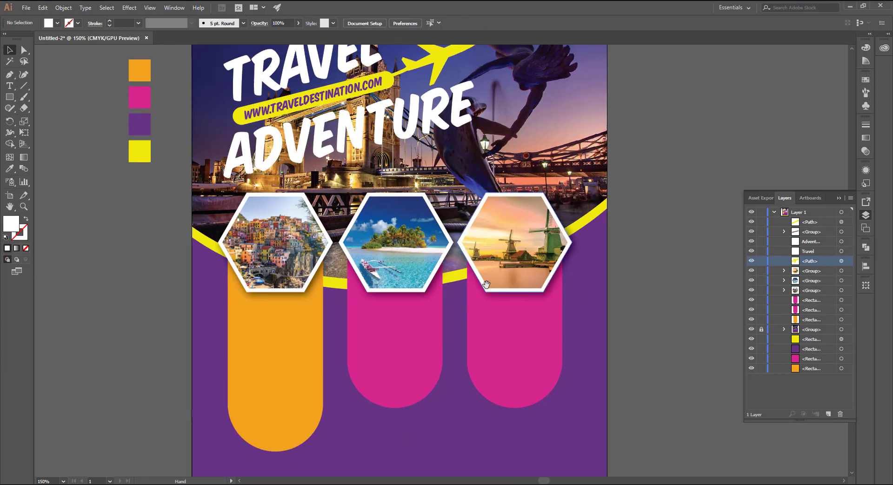
{"action": "key", "text": "ctrl+equal"}
Draw a white circle left of the artboard.
{"action": "left_click", "coordinate": [11, 98]}
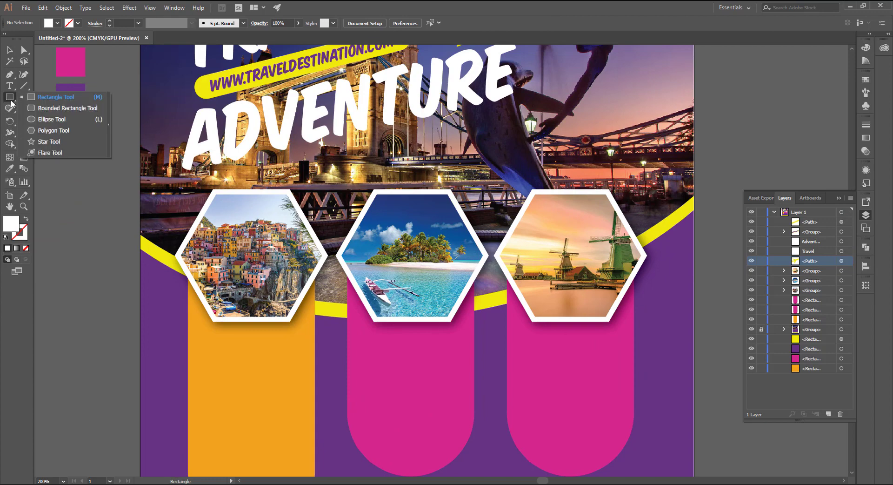
{"action": "left_click", "coordinate": [52, 119]}
{"action": "left_click_drag", "start_coordinate": [70, 213], "coordinate": [135, 276]}
{"action": "left_click", "coordinate": [10, 50]}
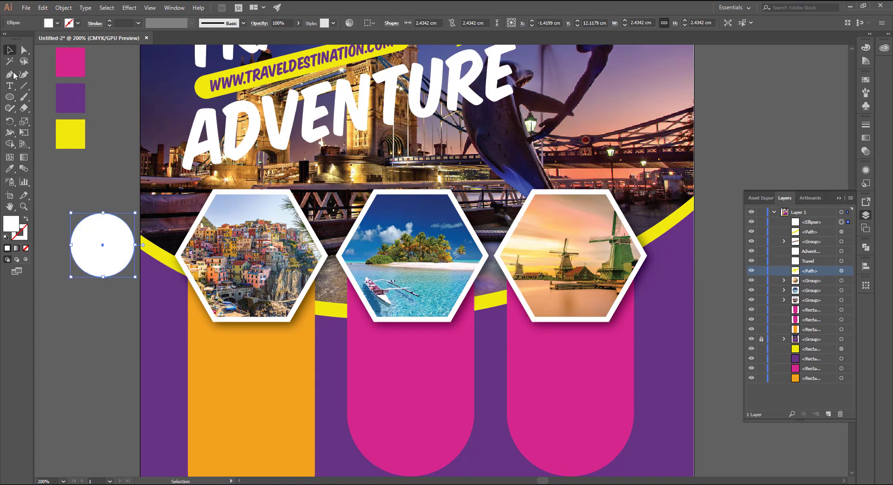
{"action": "left_click", "coordinate": [110, 313]}
Make a smaller copy of the circle filled with the column's orange.
{"action": "scroll", "coordinate": [111, 313], "scroll_direction": "up", "scroll_amount": 2}
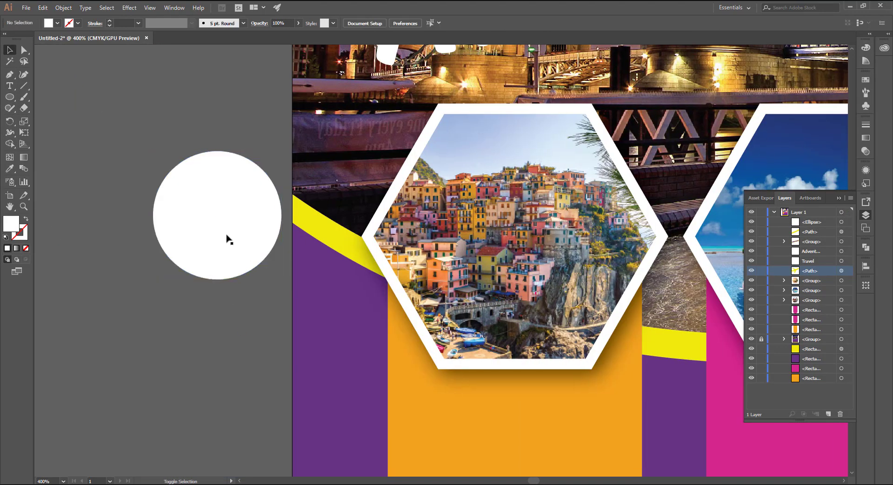
{"action": "mouse_move", "coordinate": [228, 238]}
{"action": "left_mouse_down", "text": "alt"}
{"action": "mouse_move", "coordinate": [238, 340]}
{"action": "mouse_move", "coordinate": [257, 261]}
{"action": "left_mouse_up", "text": "alt"}
{"action": "key", "text": "i"}
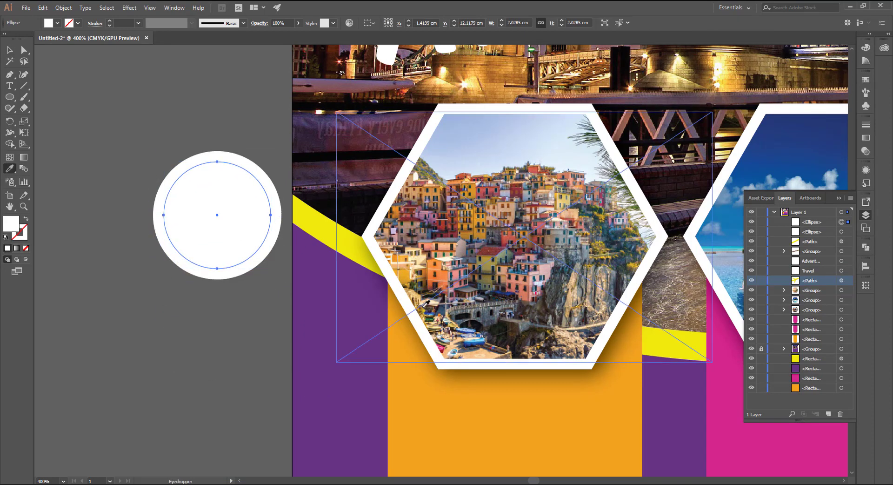
{"action": "left_click", "coordinate": [407, 415]}
{"action": "key", "text": "v"}
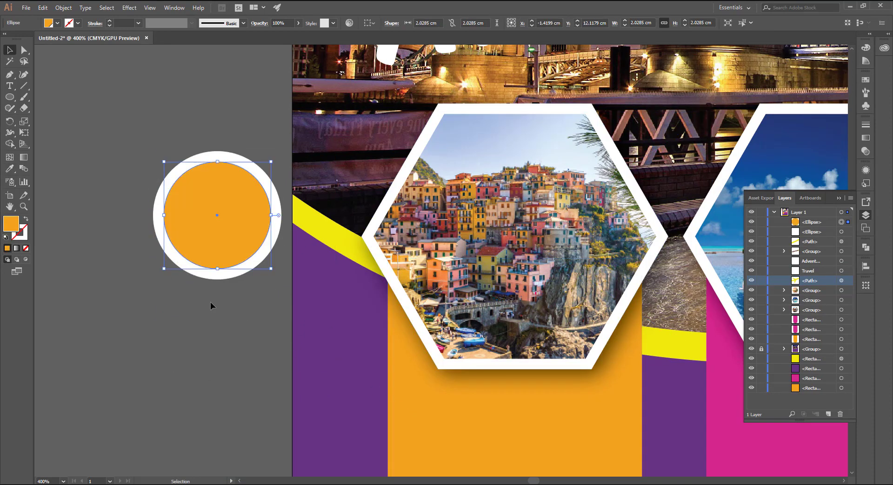
{"action": "left_click_drag", "start_coordinate": [211, 303], "coordinate": [262, 68]}
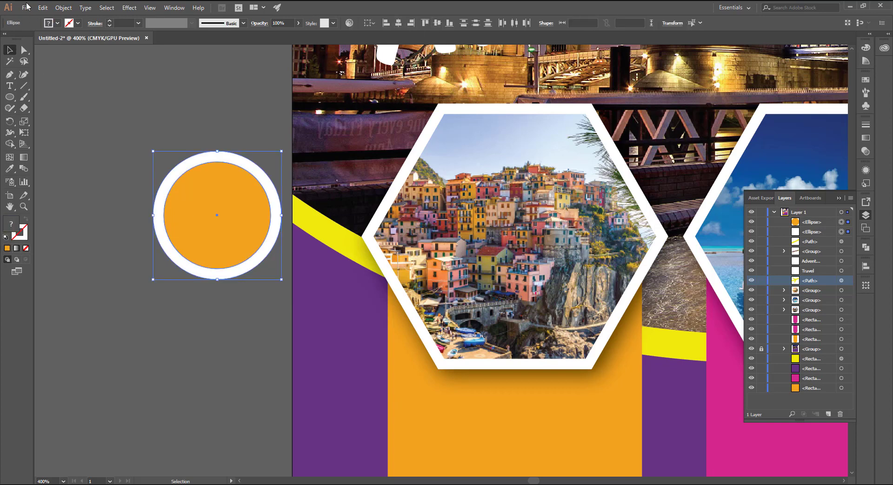
Group the white and orange circles into one badge.
{"action": "left_click", "coordinate": [42, 7]}
{"action": "left_click", "coordinate": [70, 42]}
{"action": "left_click", "coordinate": [147, 351]}
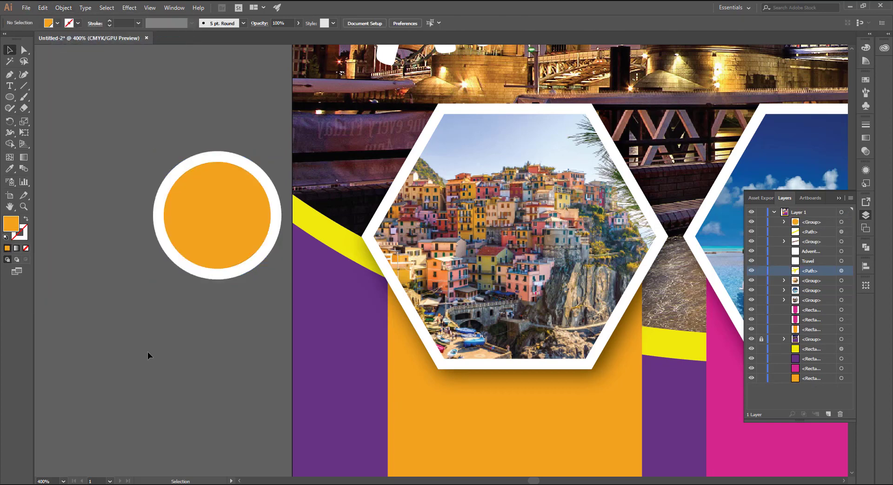
{"action": "key", "text": "t"}
{"action": "left_click", "coordinate": [152, 372]}
Add centred, enlarged $150 text on the orange circle's centre.
{"action": "type", "text": "$150"}
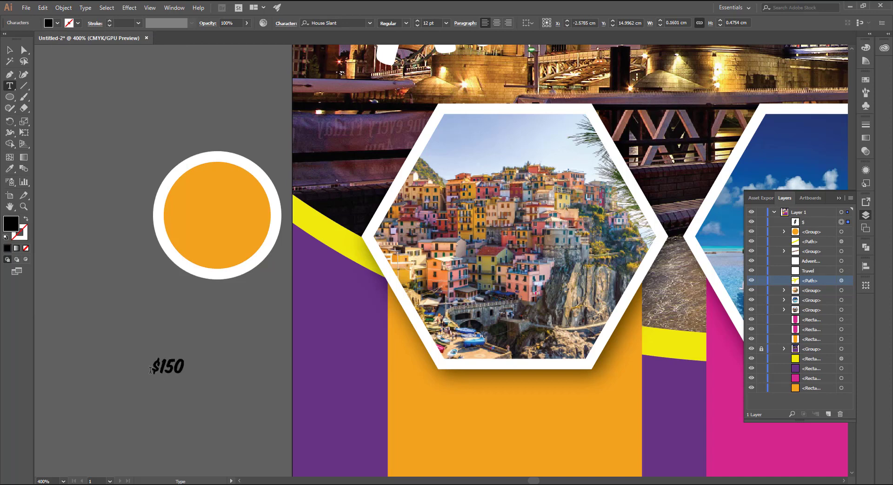
{"action": "left_click", "coordinate": [13, 51]}
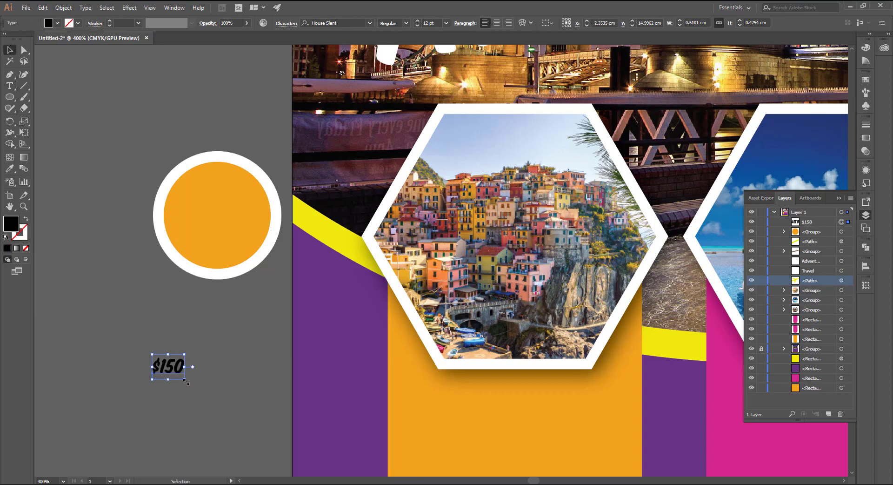
{"action": "left_click_drag", "start_coordinate": [184, 381], "coordinate": [213, 402]}
{"action": "left_click", "coordinate": [497, 22]}
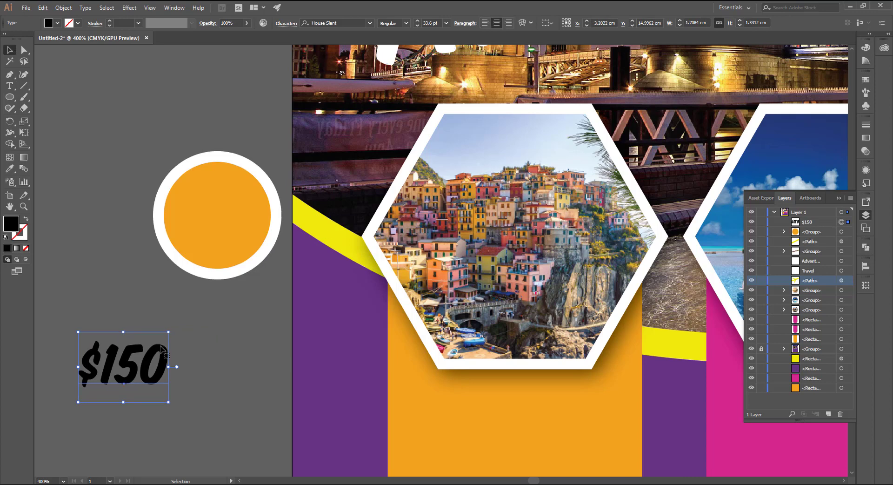
{"action": "left_click_drag", "start_coordinate": [161, 350], "coordinate": [255, 201]}
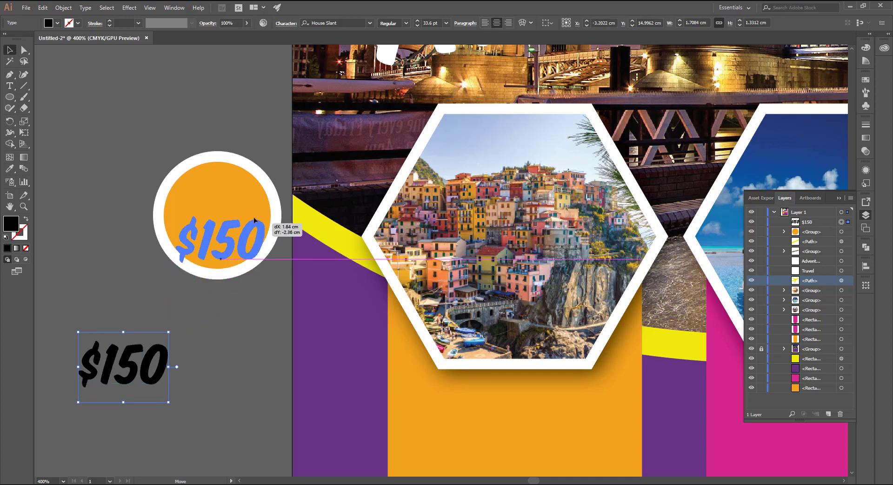
Group the $150 text with the circle badge.
{"action": "left_click", "coordinate": [230, 268], "text": "shift"}
{"action": "left_click", "coordinate": [63, 8]}
{"action": "left_click", "coordinate": [74, 42]}
{"action": "left_click", "coordinate": [243, 311]}
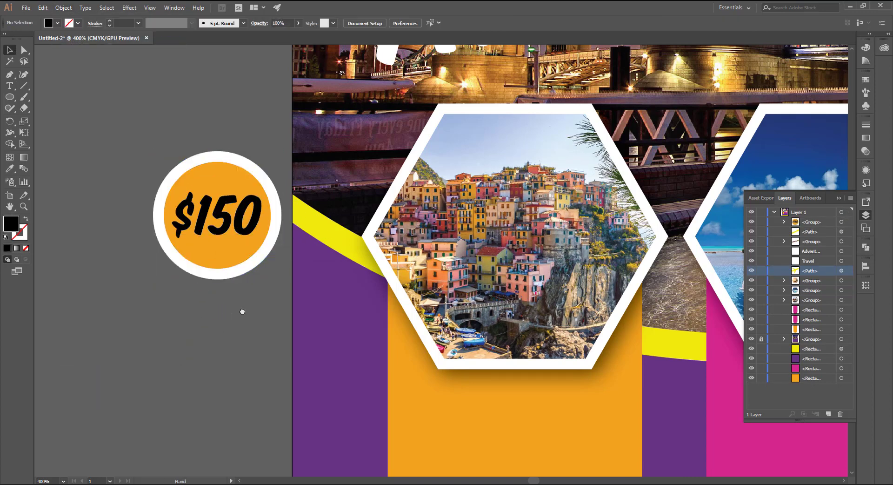
Place and shrink the $150 badge on the town hexagon's corner.
{"action": "left_click_drag", "start_coordinate": [243, 311], "coordinate": [173, 346]}
{"action": "left_click_drag", "start_coordinate": [158, 295], "coordinate": [394, 203]}
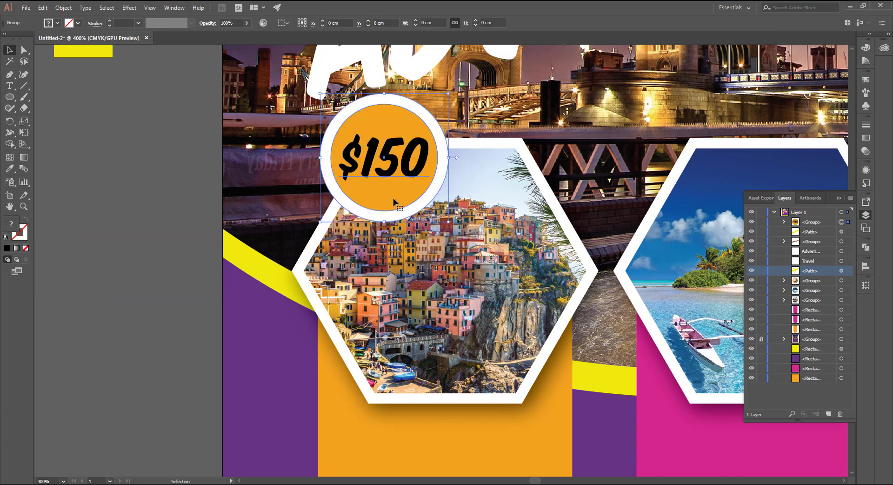
{"action": "left_click_drag", "start_coordinate": [401, 194], "coordinate": [393, 190]}
{"action": "left_click", "coordinate": [129, 7]}
Copy the badge onto the island and windmill hexagons.
{"action": "scroll", "coordinate": [99, 119], "scroll_direction": "right", "scroll_amount": 5}
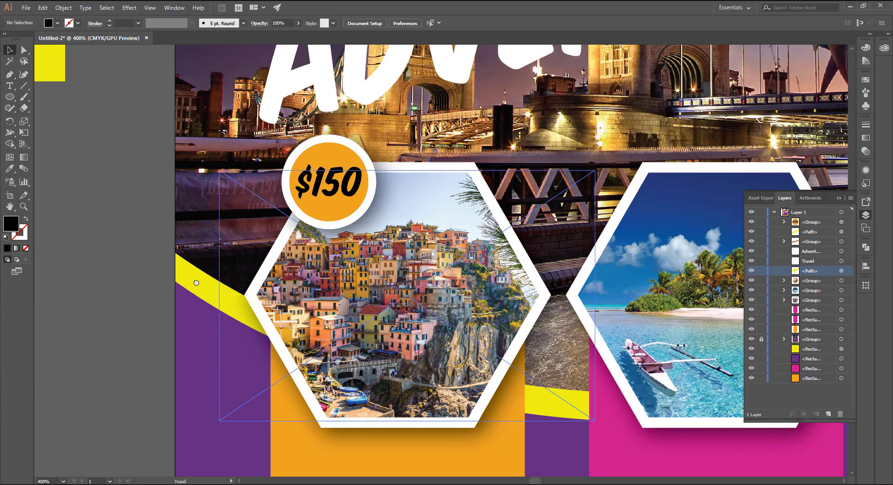
{"action": "left_click_drag", "start_coordinate": [180, 199], "coordinate": [504, 199]}
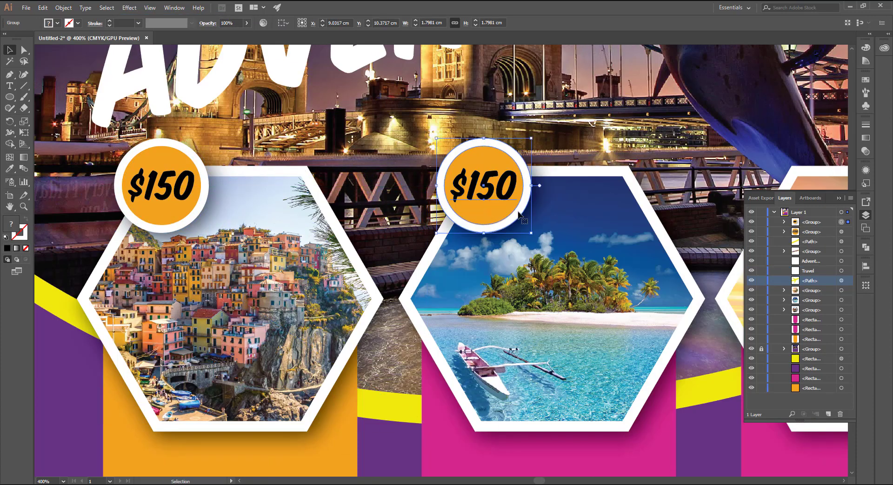
{"action": "scroll", "coordinate": [504, 200], "scroll_direction": "right", "scroll_amount": 5}
{"action": "left_click_drag", "start_coordinate": [149, 186], "coordinate": [482, 185]}
{"action": "scroll", "coordinate": [459, 186], "scroll_direction": "left", "scroll_amount": 2}
Change the copied badge prices to $160 and $155.
{"action": "type", "text": "t"}
{"action": "type", "text": "60"}
{"action": "key", "text": "ctrl+minus"}
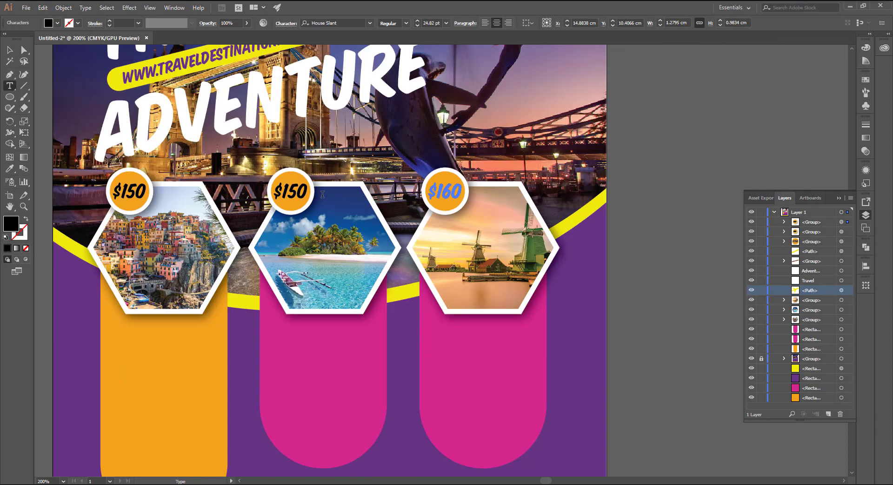
{"action": "left_click_drag", "start_coordinate": [298, 190], "coordinate": [291, 190]}
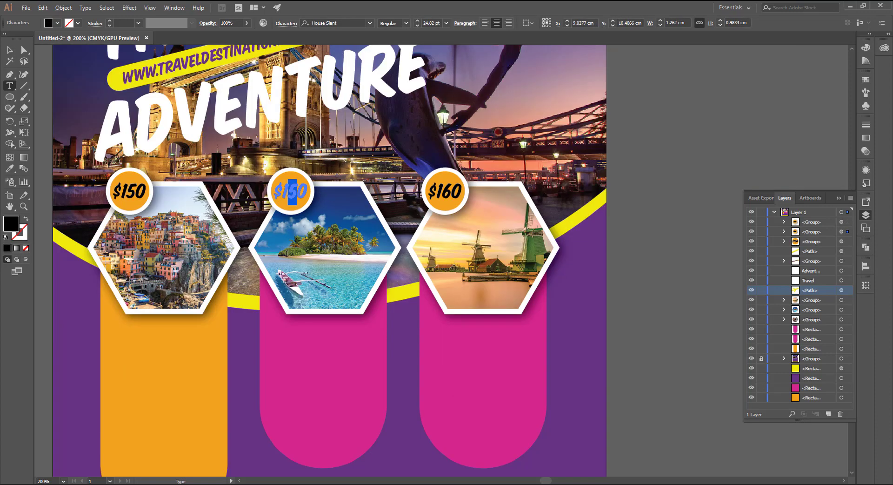
{"action": "type", "text": "55"}
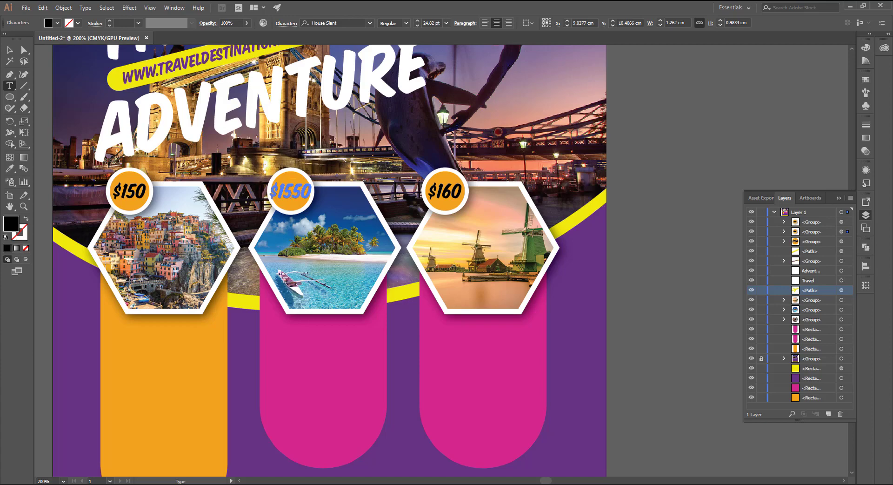
{"action": "left_click", "coordinate": [8, 55]}
{"action": "left_click", "coordinate": [77, 313]}
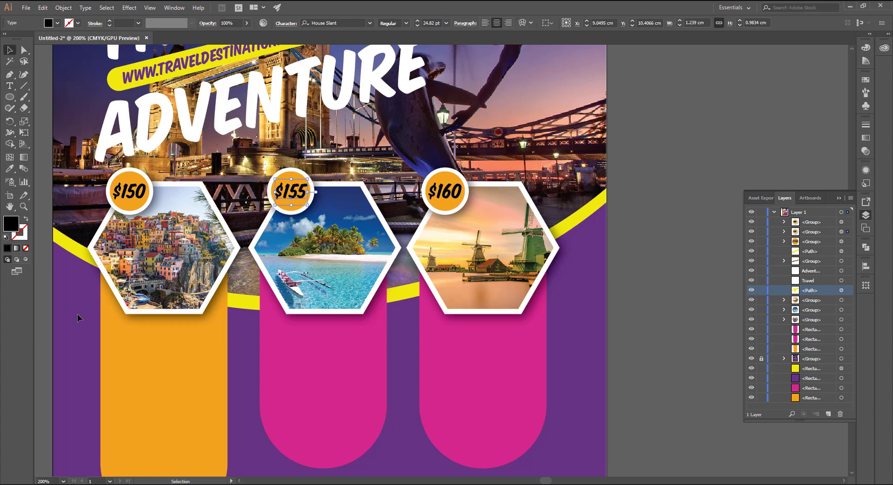
{"action": "left_click_drag", "start_coordinate": [78, 314], "coordinate": [239, 273]}
{"action": "scroll", "coordinate": [238, 321], "scroll_direction": "up", "scroll_amount": 2}
Type a PACKAGE! heading on the orange column.
{"action": "left_click_drag", "start_coordinate": [270, 312], "coordinate": [313, 315]}
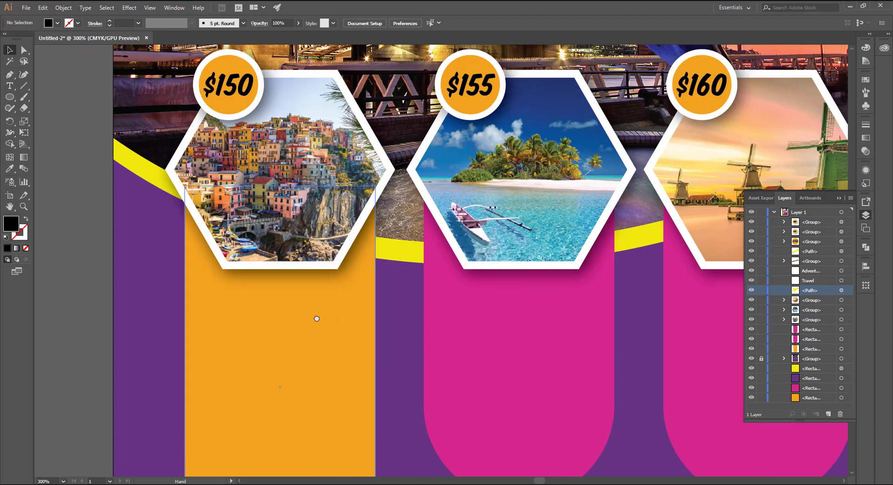
{"action": "key", "text": "t"}
{"action": "left_click", "coordinate": [199, 317]}
{"action": "type", "text": "PACKAGE"}
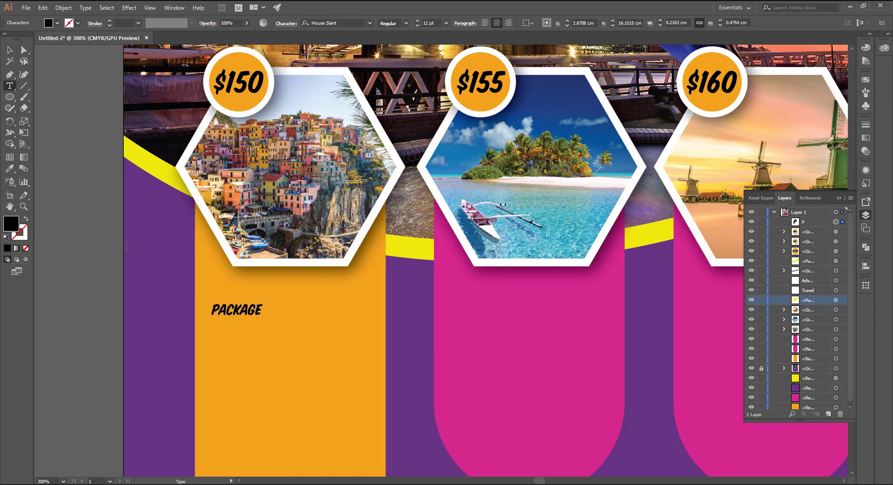
{"action": "type", "text": "!"}
{"action": "key", "text": "Escape"}
{"action": "scroll", "coordinate": [269, 319], "scroll_direction": "up", "scroll_amount": 1}
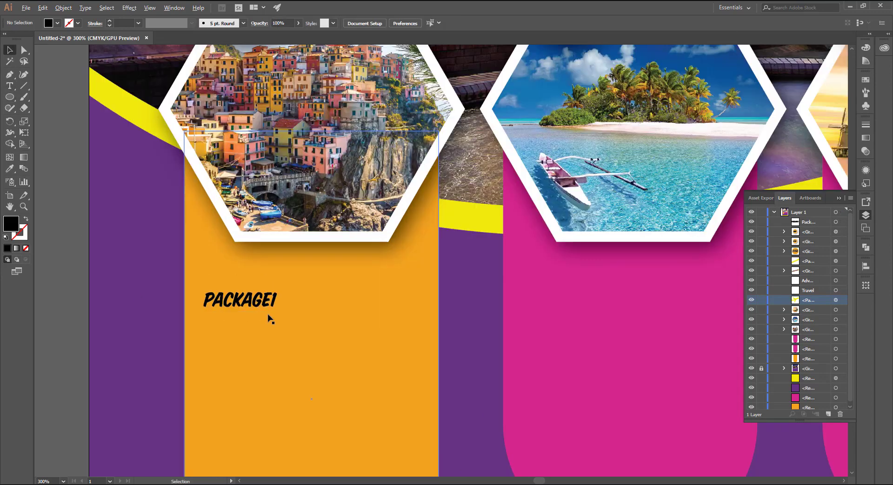
{"action": "scroll", "coordinate": [259, 330], "scroll_direction": "up", "scroll_amount": 1}
Enlarge the PACKAGE! heading and draw a paragraph text box beneath it.
{"action": "left_click", "coordinate": [258, 331]}
{"action": "left_click_drag", "start_coordinate": [279, 311], "coordinate": [303, 303]}
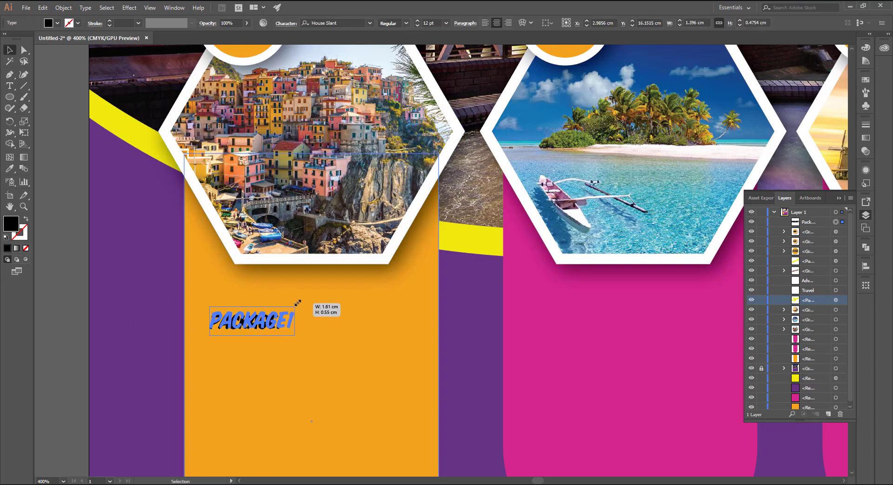
{"action": "left_click", "coordinate": [157, 286]}
{"action": "scroll", "coordinate": [269, 355], "scroll_direction": "down", "scroll_amount": 1}
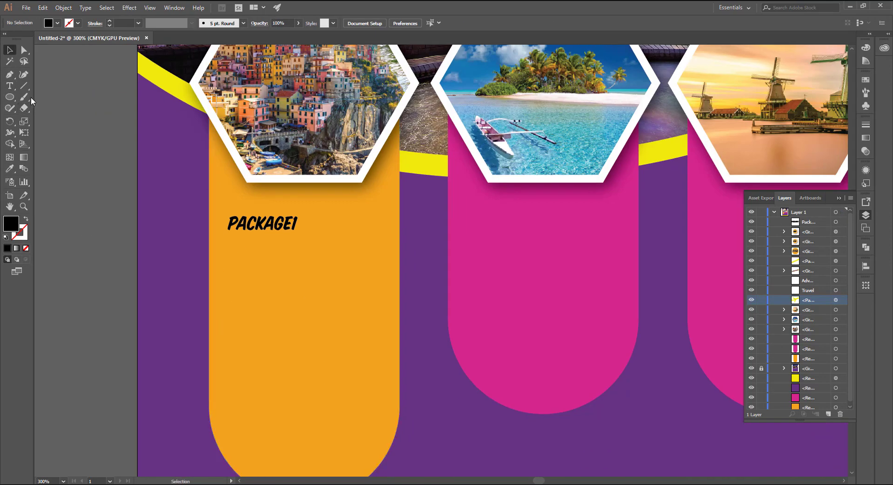
{"action": "key", "text": "t"}
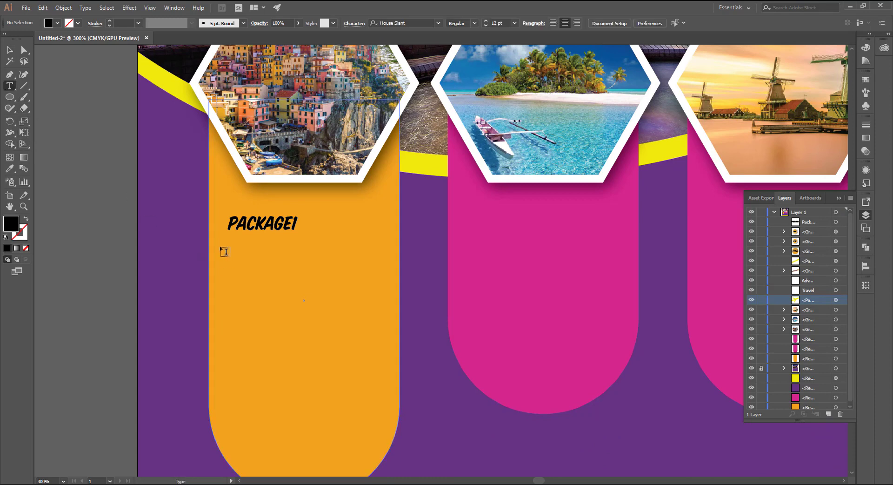
{"action": "left_click_drag", "start_coordinate": [221, 247], "coordinate": [386, 305]}
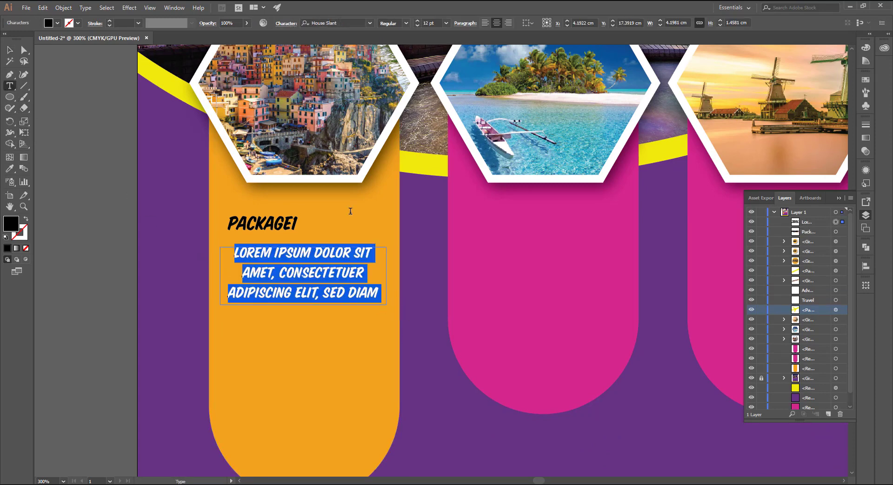
Set the placeholder text in Akrobat at 8 pt.
{"action": "left_click", "coordinate": [331, 23]}
{"action": "type", "text": "akro"}
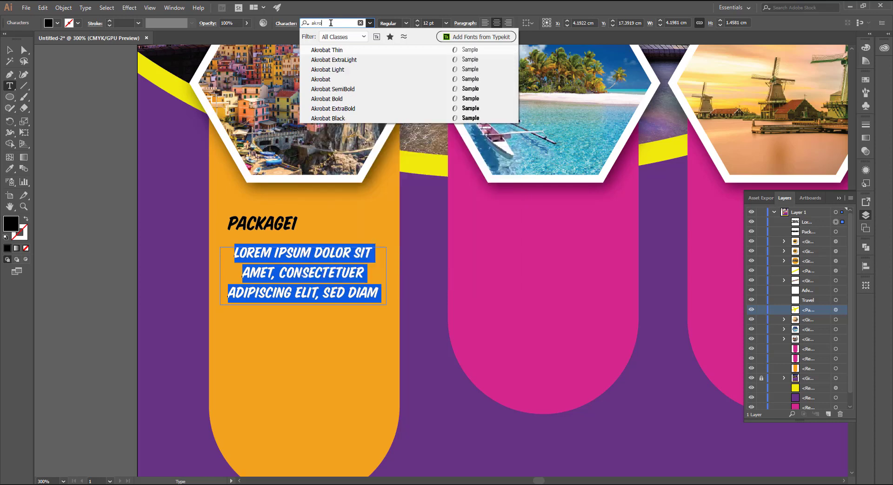
{"action": "left_click", "coordinate": [328, 79]}
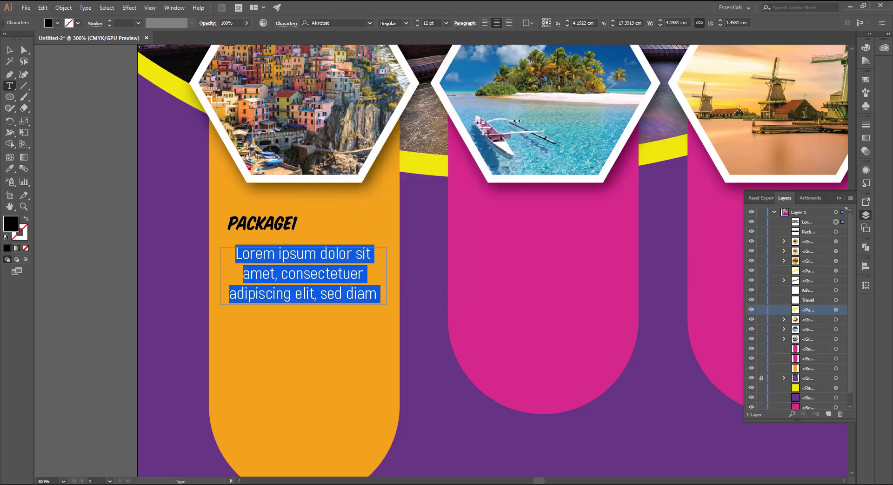
{"action": "left_click", "coordinate": [418, 26]}
{"action": "left_click", "coordinate": [417, 25]}
{"action": "left_click", "coordinate": [418, 25]}
{"action": "left_click", "coordinate": [418, 25]}
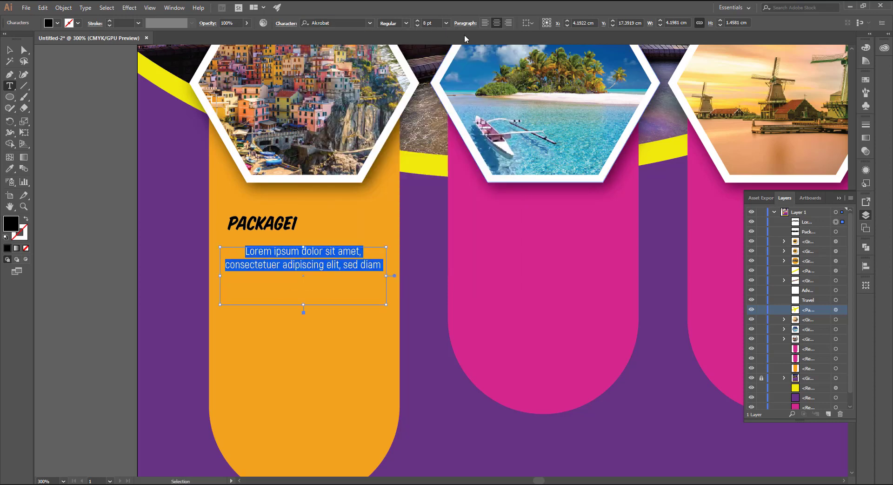
{"action": "key", "text": "ctrl+shift+l"}
Paste a second copy of the sentence and justify all lines.
{"action": "key", "text": "ctrl"}
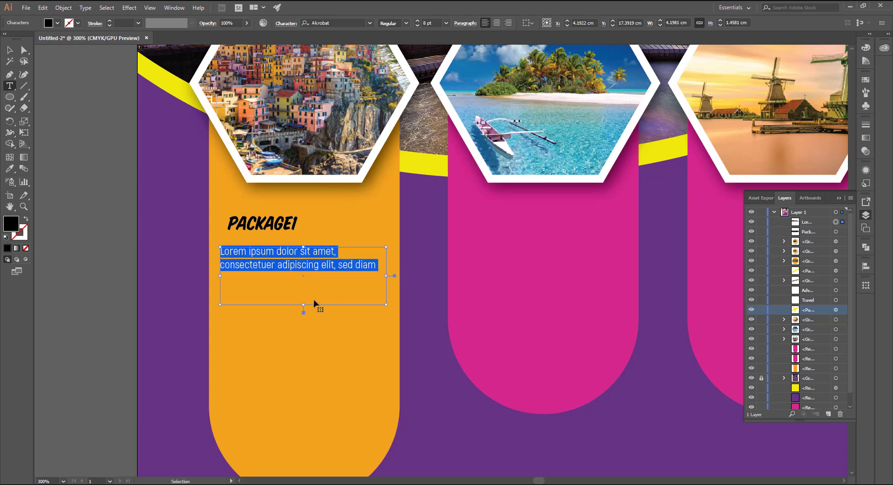
{"action": "key", "text": "Right"}
{"action": "key", "text": "ctrl+v"}
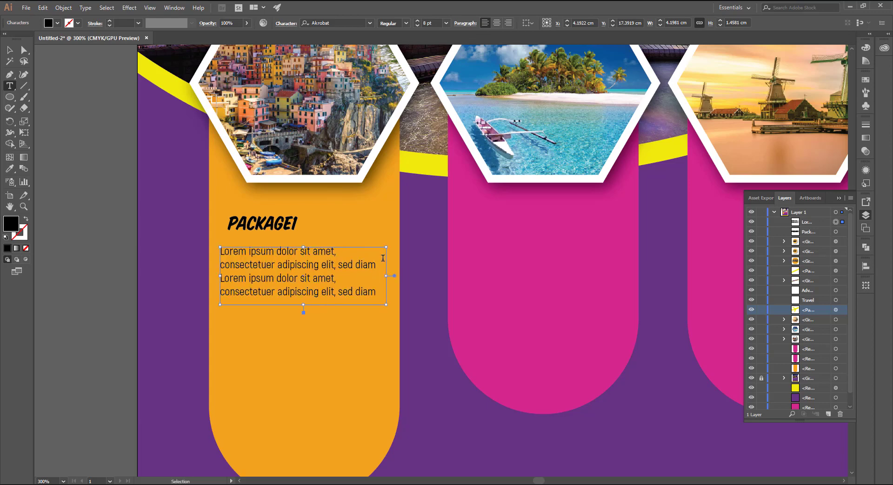
{"action": "key", "text": "ctrl+a"}
{"action": "left_click", "coordinate": [467, 24]}
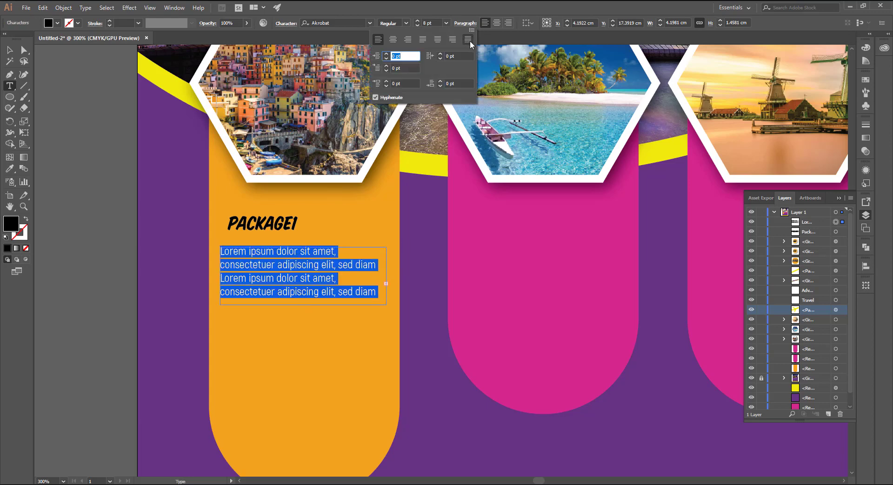
{"action": "left_click", "coordinate": [468, 39]}
{"action": "key", "text": "ctrl+shift+j"}
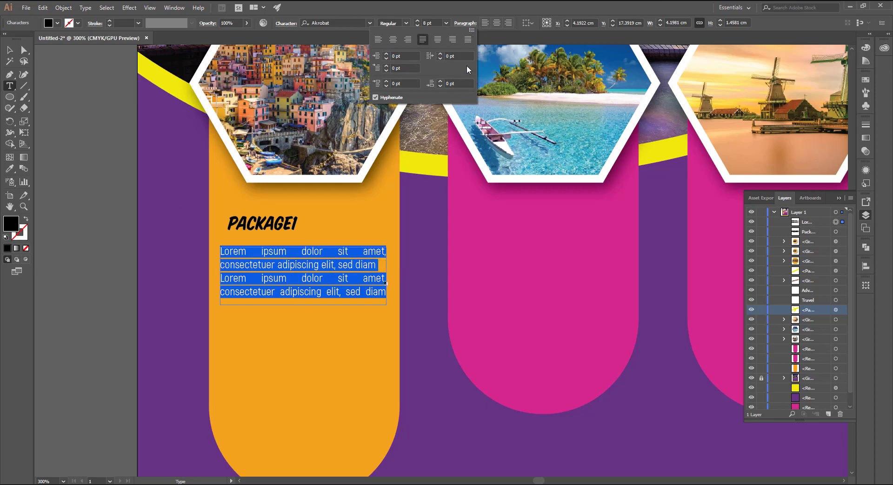
{"action": "left_click", "coordinate": [468, 39]}
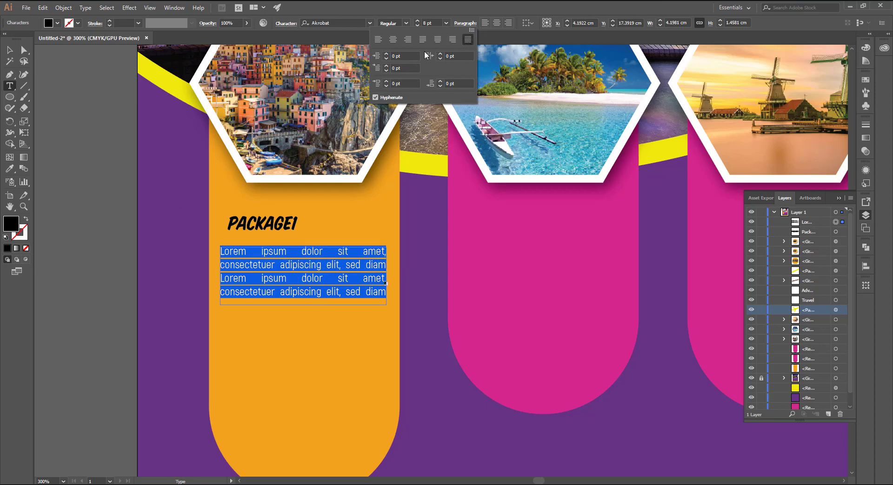
Remove the line breaks after amet, and diam, and fit the frame to the text.
{"action": "left_click", "coordinate": [312, 253]}
{"action": "left_click", "coordinate": [309, 254]}
{"action": "key", "text": "End"}
{"action": "key", "text": "Delete"}
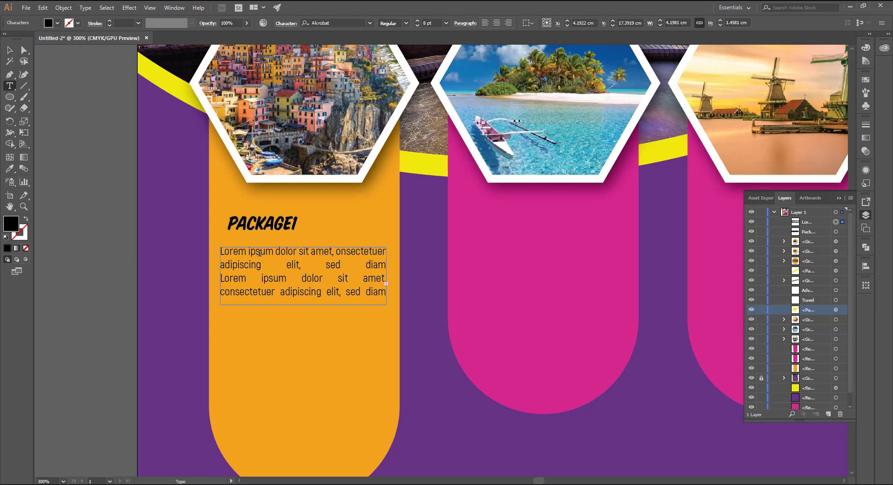
{"action": "key", "text": "End"}
{"action": "key", "text": "Delete"}
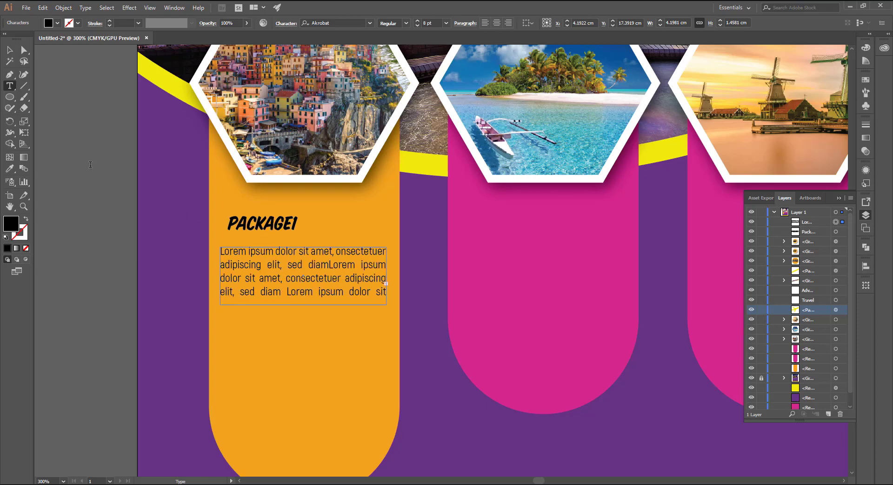
{"action": "left_click", "coordinate": [10, 49]}
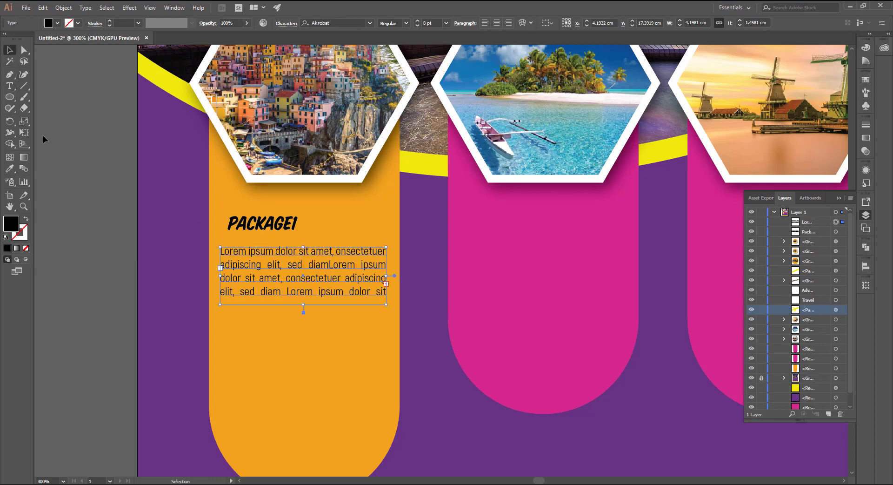
{"action": "double_click", "coordinate": [305, 298]}
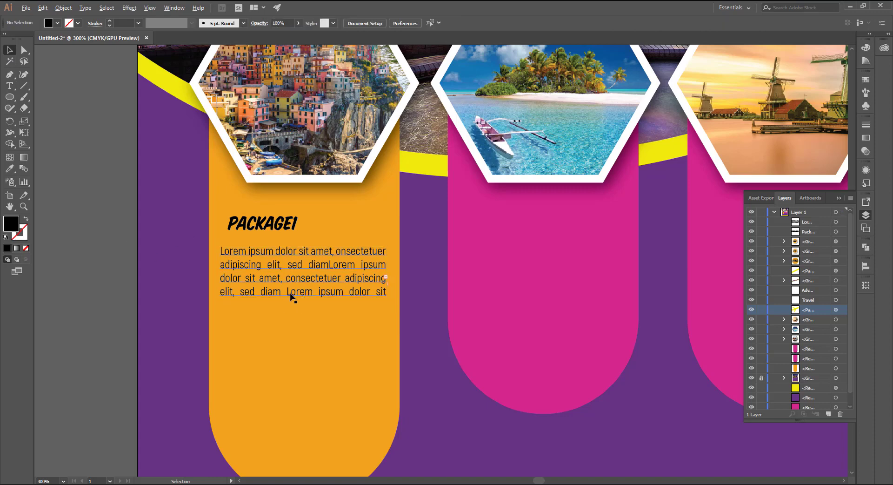
Reduce the body text to 7 pt, shift it right, and select the three text blocks.
{"action": "scroll", "coordinate": [289, 292], "scroll_direction": "up", "scroll_amount": 1, "text": "alt"}
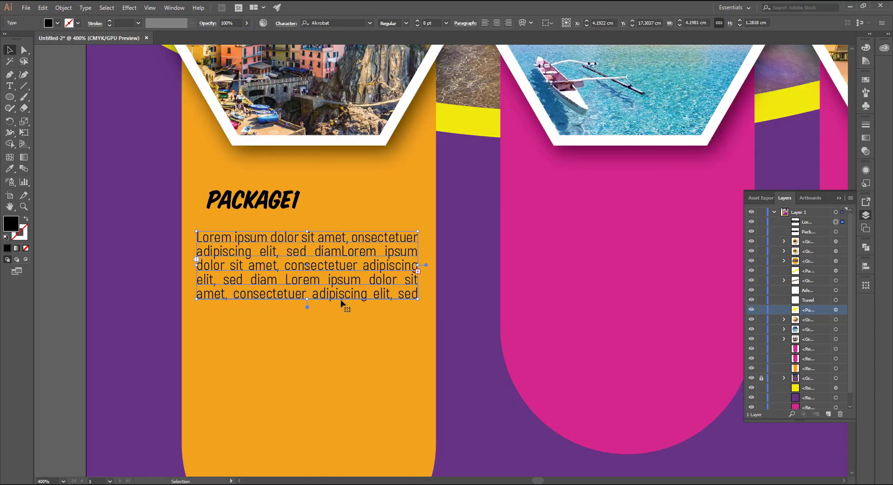
{"action": "left_click", "coordinate": [417, 25]}
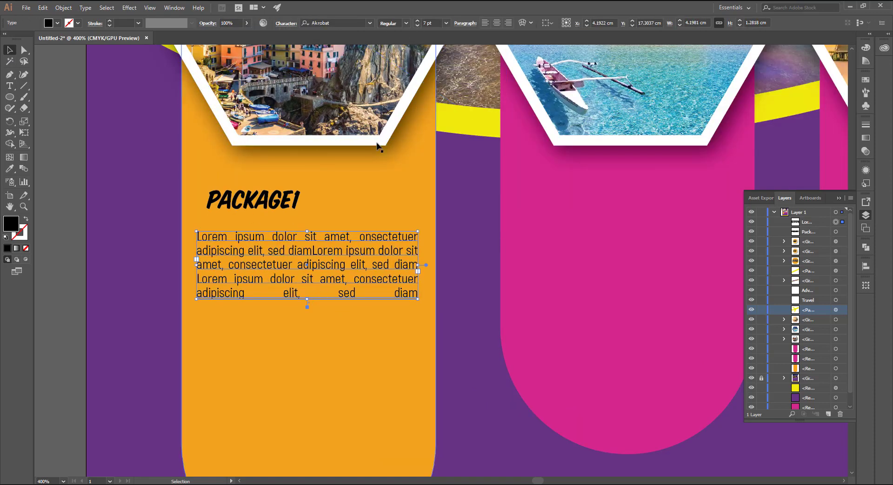
{"action": "mouse_move", "coordinate": [309, 294]}
{"action": "left_mouse_down"}
{"action": "mouse_move", "coordinate": [318, 293]}
{"action": "mouse_move", "coordinate": [296, 282]}
{"action": "mouse_move", "coordinate": [313, 399]}
{"action": "left_mouse_up"}
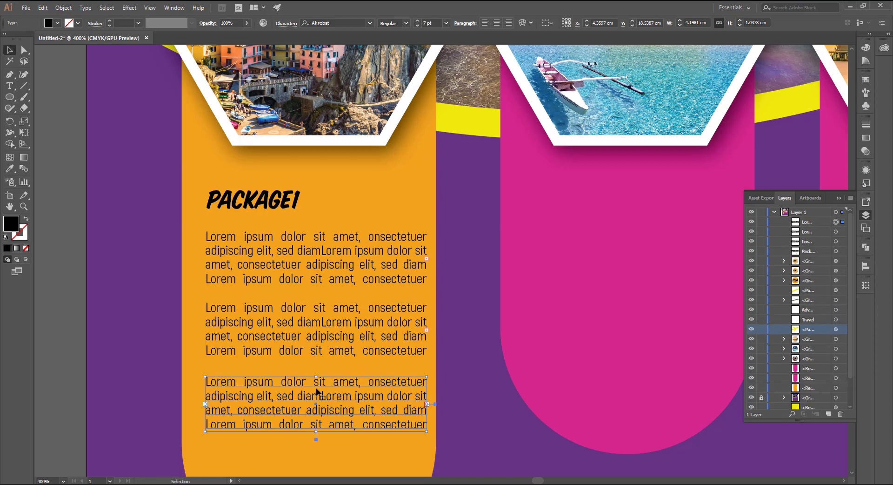
{"action": "left_click", "coordinate": [319, 354], "text": "shift"}
{"action": "left_click", "coordinate": [343, 284], "text": "shift"}
Make the three placeholder text blocks narrower together.
{"action": "left_click_drag", "start_coordinate": [426, 432], "coordinate": [416, 422]}
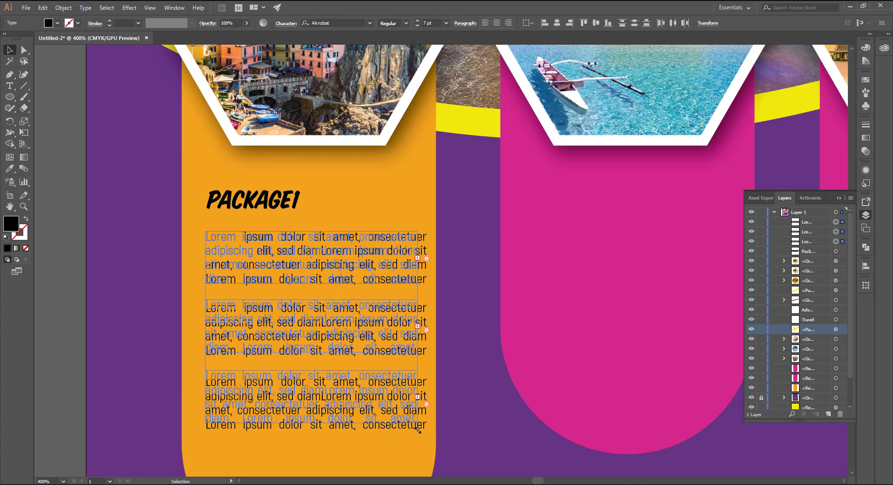
{"action": "left_click", "coordinate": [161, 290]}
{"action": "scroll", "coordinate": [161, 290], "scroll_direction": "down", "scroll_amount": 5}
{"action": "scroll", "coordinate": [265, 342], "scroll_direction": "up", "scroll_amount": 2}
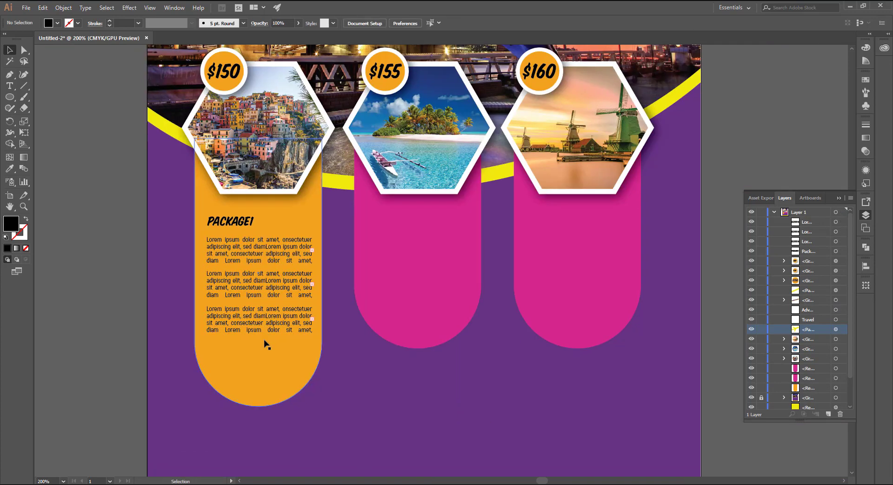
{"action": "scroll", "coordinate": [265, 343], "scroll_direction": "up", "scroll_amount": 2}
Turn the three body paragraphs white and group them.
{"action": "left_click", "coordinate": [268, 328]}
{"action": "left_click", "coordinate": [260, 274], "text": "shift"}
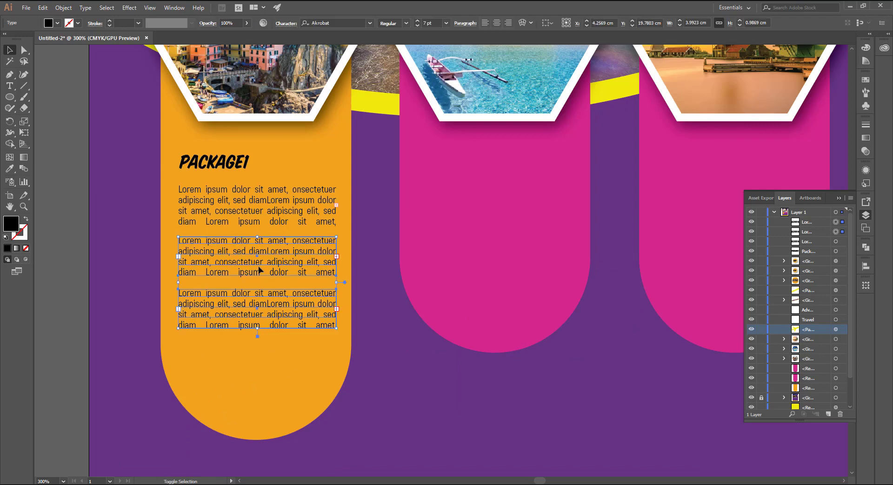
{"action": "left_click", "coordinate": [261, 224], "text": "shift"}
{"action": "left_click", "coordinate": [57, 23]}
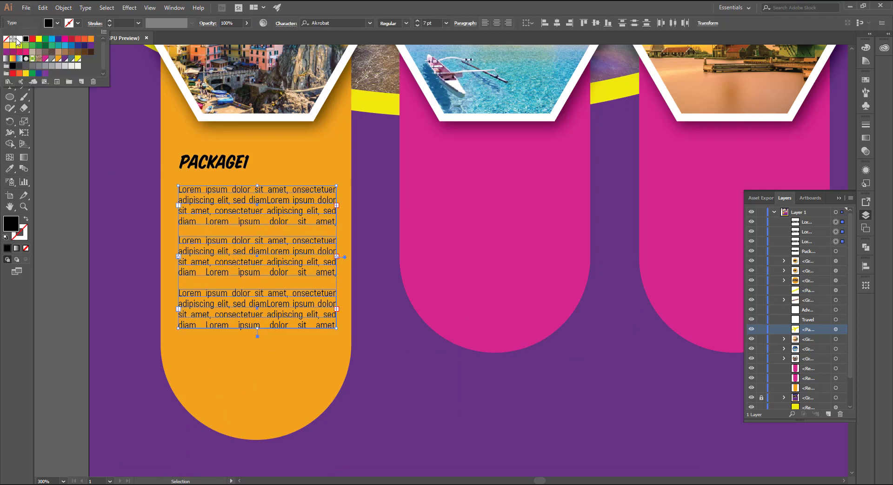
{"action": "left_click", "coordinate": [19, 39]}
{"action": "left_click", "coordinate": [64, 7]}
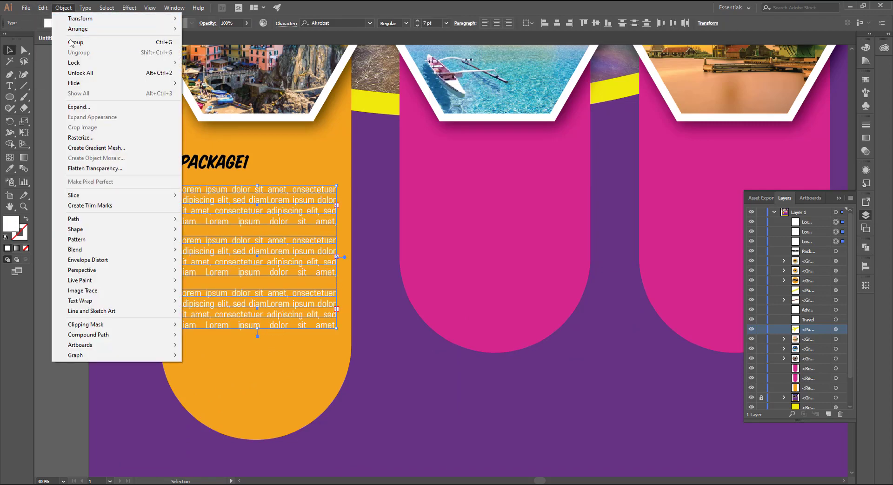
{"action": "left_click", "coordinate": [66, 47]}
Set the PACKAGE1 heading's fill to white.
{"action": "left_click", "coordinate": [214, 162]}
{"action": "left_click", "coordinate": [57, 23]}
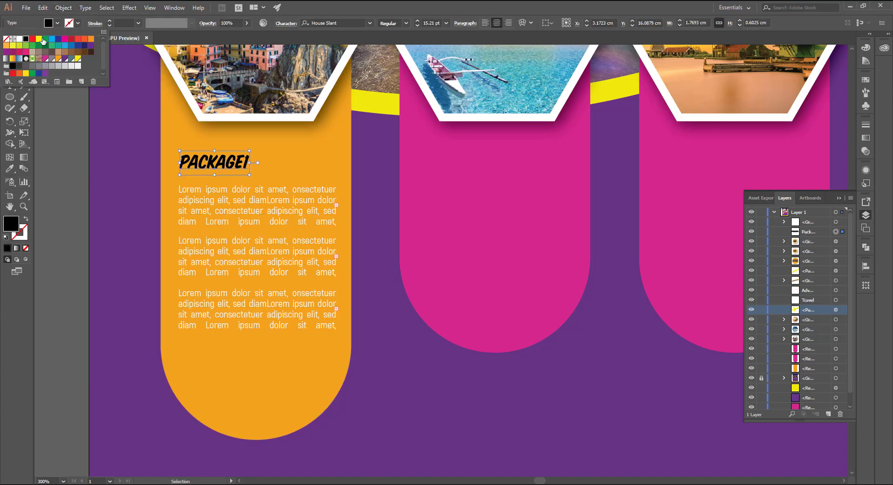
{"action": "left_click", "coordinate": [19, 39]}
{"action": "left_click", "coordinate": [200, 195], "text": "shift"}
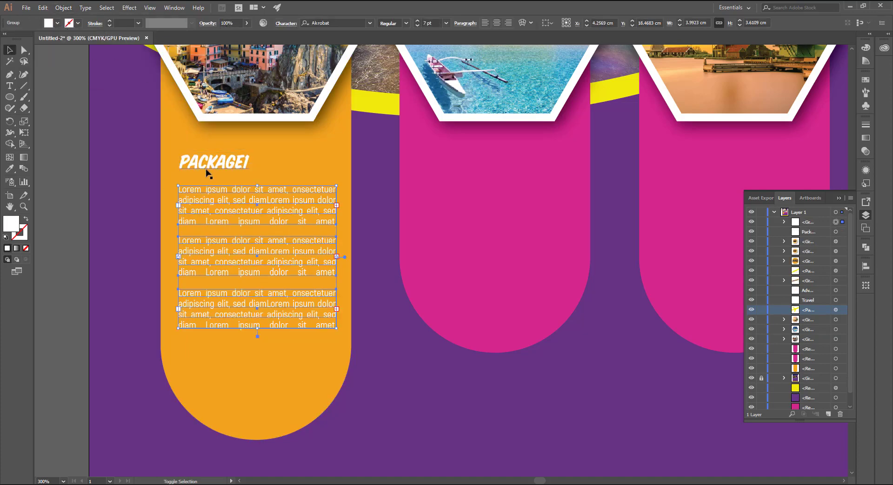
Duplicate the heading and body text into the middle and right magenta columns.
{"action": "left_click_drag", "start_coordinate": [217, 164], "coordinate": [454, 164]}
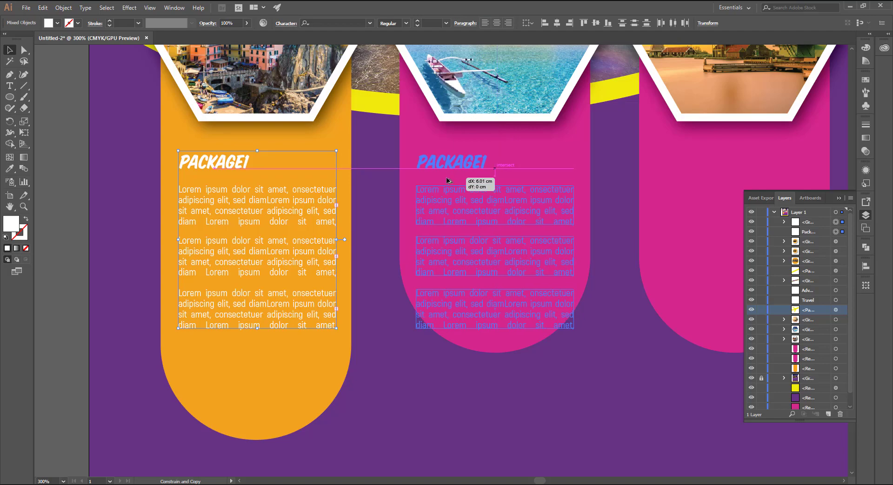
{"action": "left_click_drag", "start_coordinate": [494, 199], "coordinate": [305, 206]}
{"action": "left_click_drag", "start_coordinate": [290, 250], "coordinate": [535, 250]}
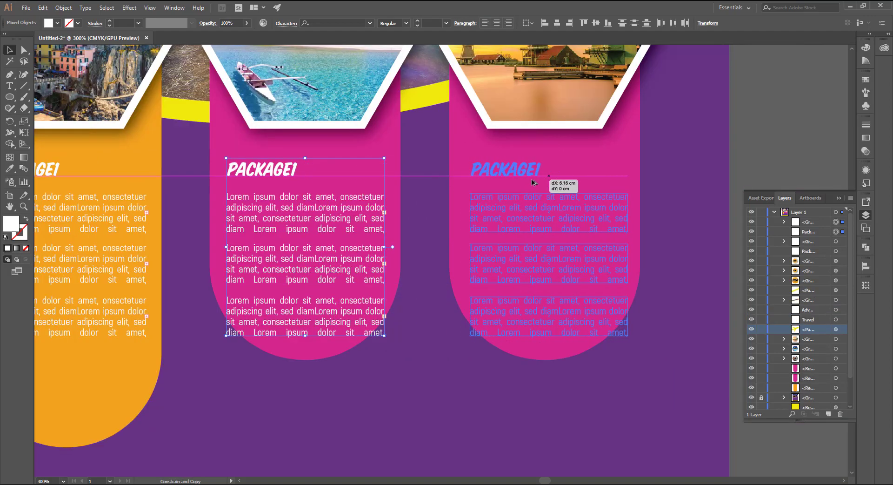
Delete the third Lorem paragraph from both copied text groups.
{"action": "double_click", "coordinate": [534, 307]}
{"action": "key", "text": "Delete"}
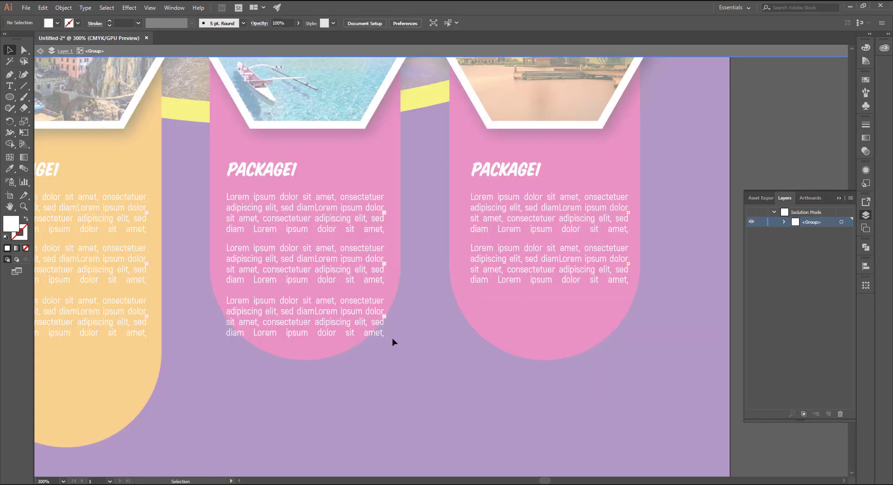
{"action": "double_click", "coordinate": [391, 337]}
{"action": "left_click", "coordinate": [379, 338]}
{"action": "double_click", "coordinate": [375, 334]}
{"action": "key", "text": "Delete"}
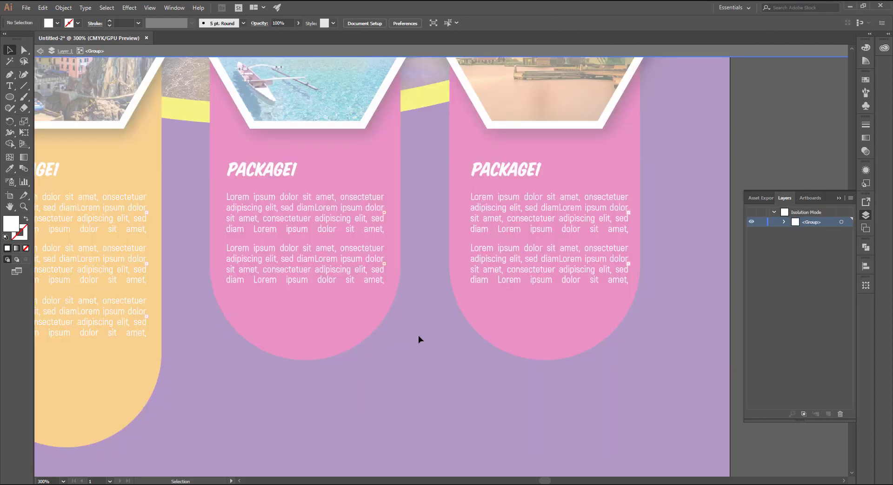
{"action": "double_click", "coordinate": [417, 335]}
Renumber the copied headings to PACKAGE2 and PACKAGE3.
{"action": "key", "text": "t"}
{"action": "left_click", "coordinate": [298, 169]}
{"action": "key", "text": "BackSpace"}
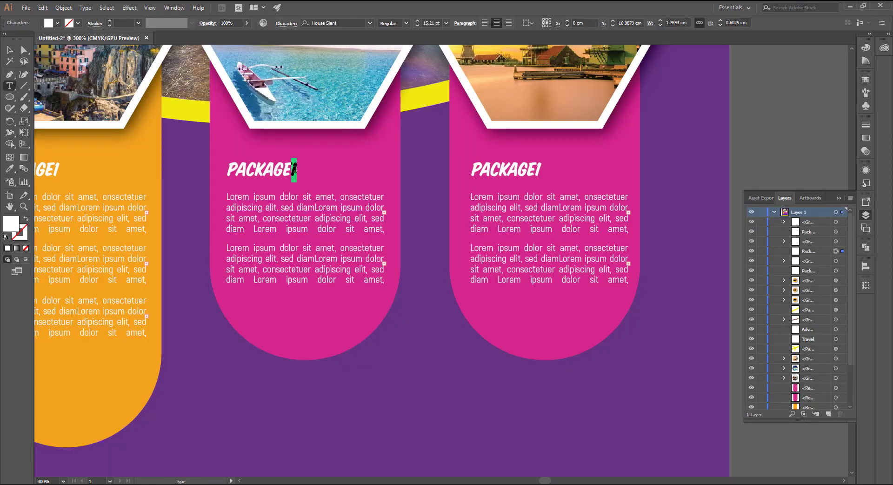
{"action": "type", "text": "2"}
{"action": "type", "text": "3"}
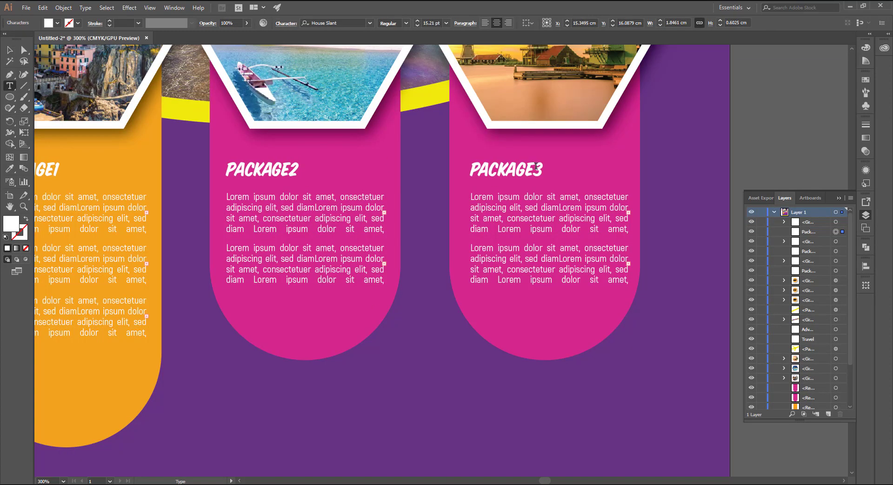
{"action": "key", "text": "ctrl+minus"}
{"action": "key", "text": "ctrl+minus"}
{"action": "key", "text": "Escape"}
{"action": "left_click", "coordinate": [111, 169]}
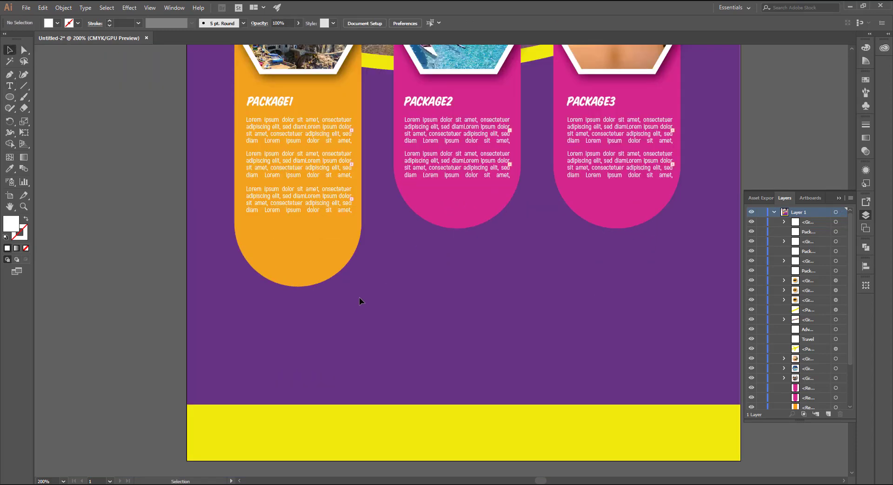
Ungroup the middle package, then copy a paragraph and the PACKAGE2 title below the columns.
{"action": "key", "text": "ctrl+plus"}
{"action": "left_click", "coordinate": [417, 155]}
{"action": "right_click", "coordinate": [417, 155]}
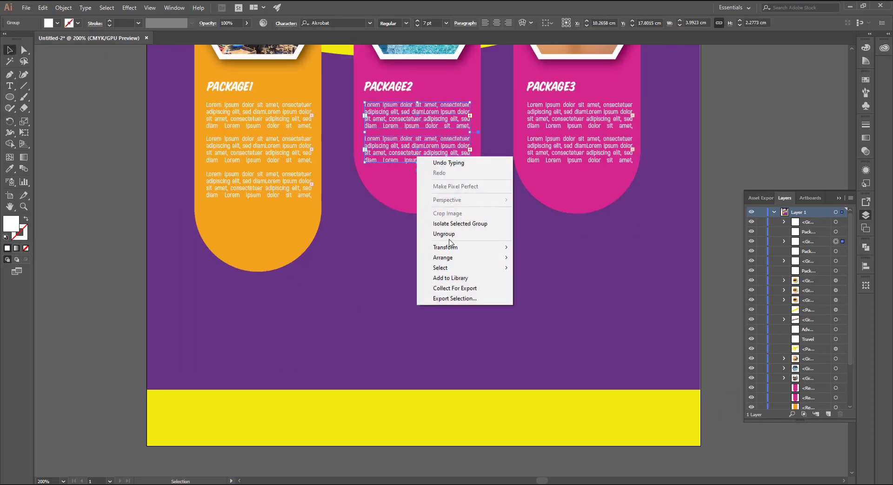
{"action": "left_click", "coordinate": [442, 238]}
{"action": "left_click", "coordinate": [442, 239]}
{"action": "left_click_drag", "start_coordinate": [431, 162], "coordinate": [474, 282]}
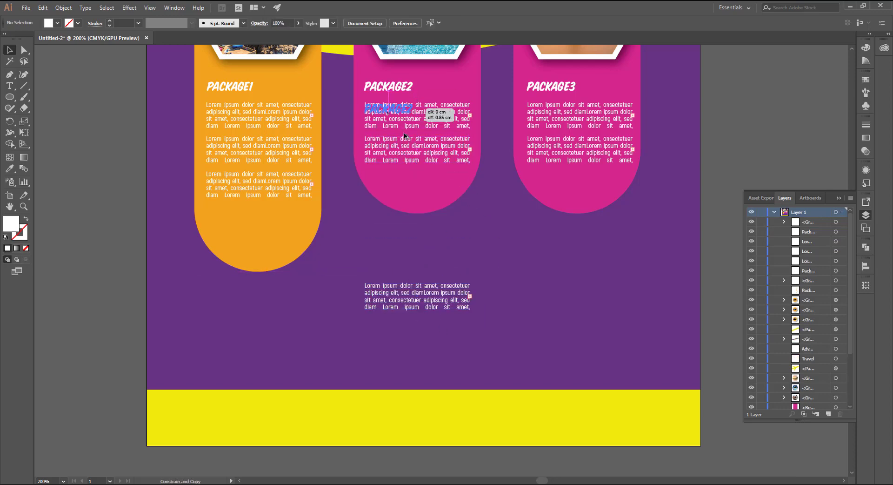
{"action": "left_click_drag", "start_coordinate": [404, 87], "coordinate": [403, 267]}
Retitle the copied heading ABOUT US and colour it the footer yellow.
{"action": "double_click", "coordinate": [403, 266]}
{"action": "key", "text": "ctrl+a"}
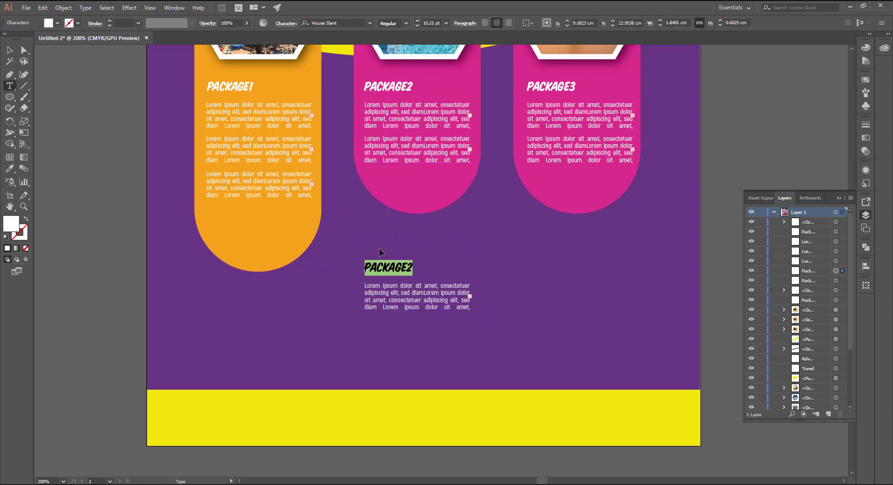
{"action": "type", "text": "ABOUT US"}
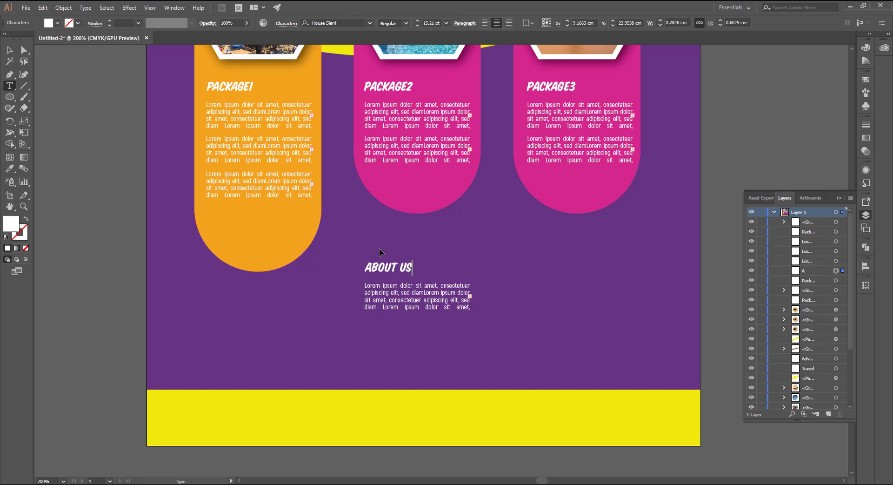
{"action": "key", "text": "Escape"}
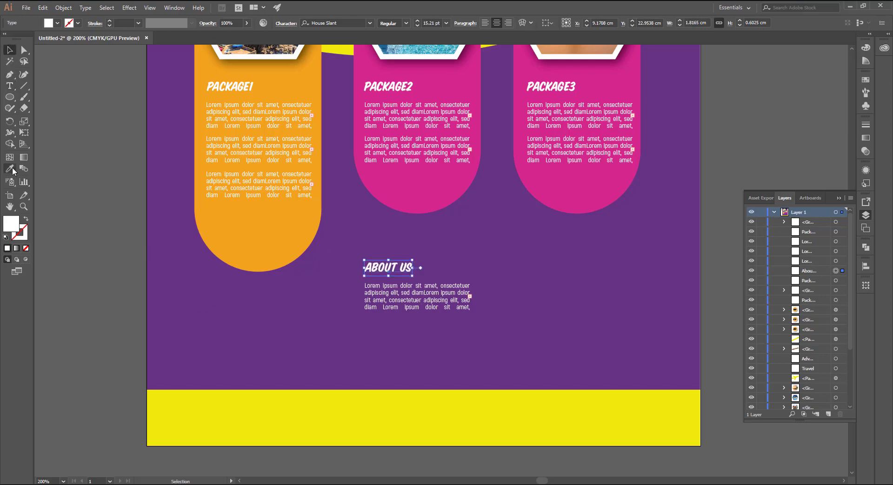
{"action": "left_click", "coordinate": [363, 441]}
{"action": "key", "text": "v"}
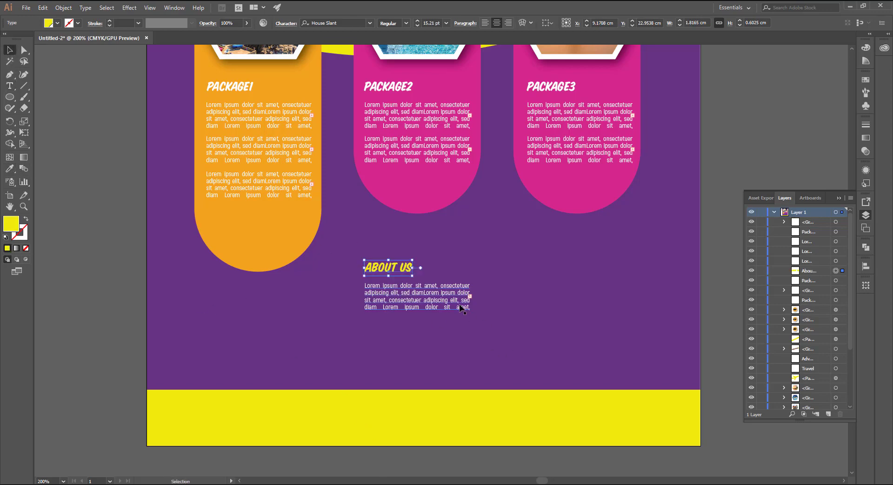
Widen and heighten the About Us text box and paste extra paragraph text.
{"action": "left_click", "coordinate": [462, 308]}
{"action": "left_click_drag", "start_coordinate": [469, 296], "coordinate": [530, 295]}
{"action": "left_click_drag", "start_coordinate": [446, 310], "coordinate": [443, 343]}
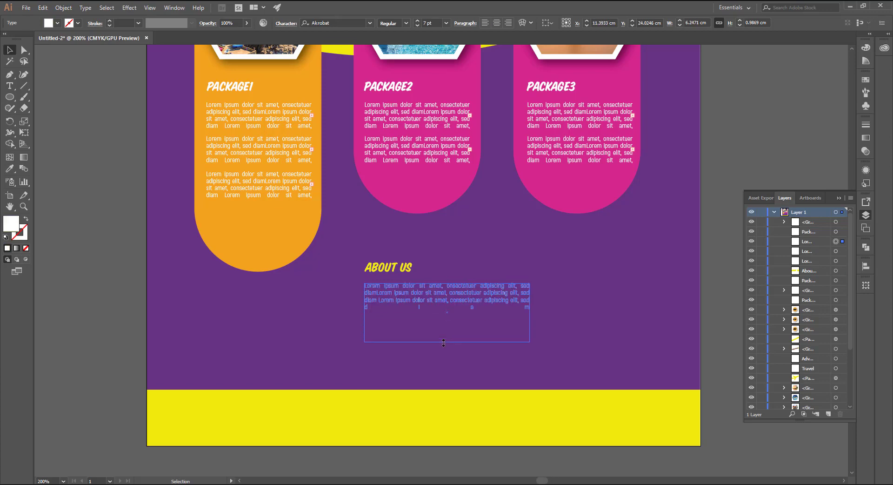
{"action": "double_click", "coordinate": [442, 308]}
{"action": "key", "text": "ctrl+a"}
{"action": "left_click", "coordinate": [451, 307]}
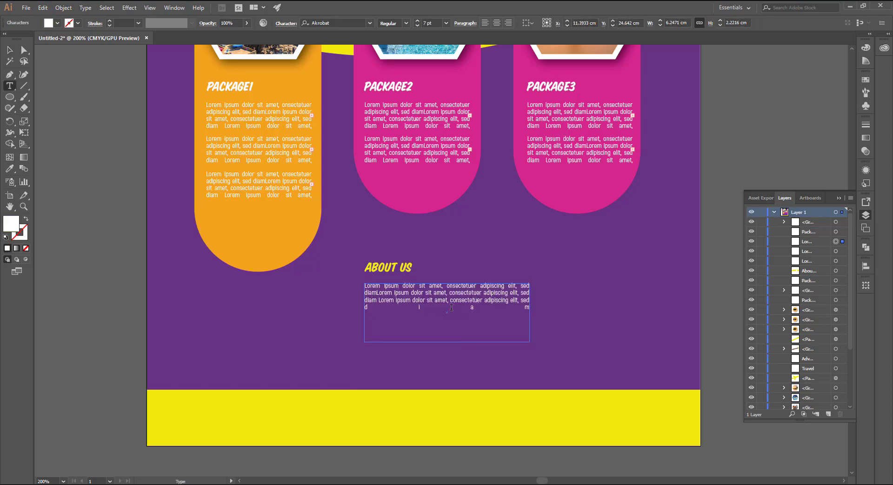
{"action": "key", "text": "Return"}
{"action": "type", "text": "Lorem ipsum dolor sit amet, onsectetuer adipiscing elit, sed diamLorem ipsum dolor sit amet, consectetuer adipiscing elit, sed diam Lorem ipsum dolor sit amet, consectetuer adipiscing elit, sed diam"}
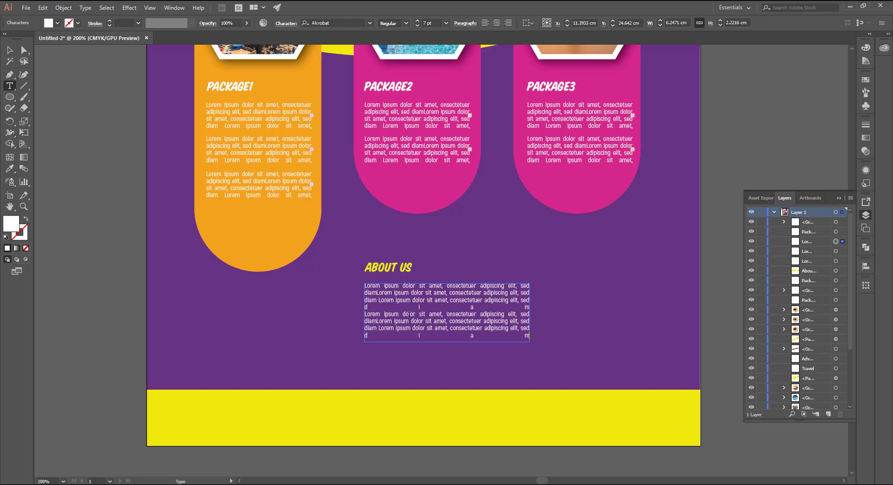
{"action": "key", "text": "BackSpace"}
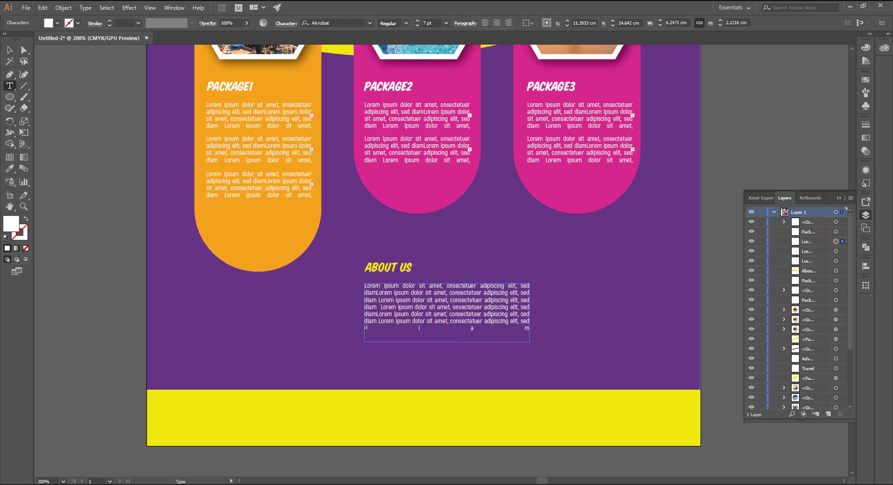
Remove the spread-out last line, shorten the box, and shift the About Us block left.
{"action": "left_click_drag", "start_coordinate": [366, 328], "coordinate": [559, 325]}
{"action": "key", "text": "BackSpace"}
{"action": "key", "text": "Escape"}
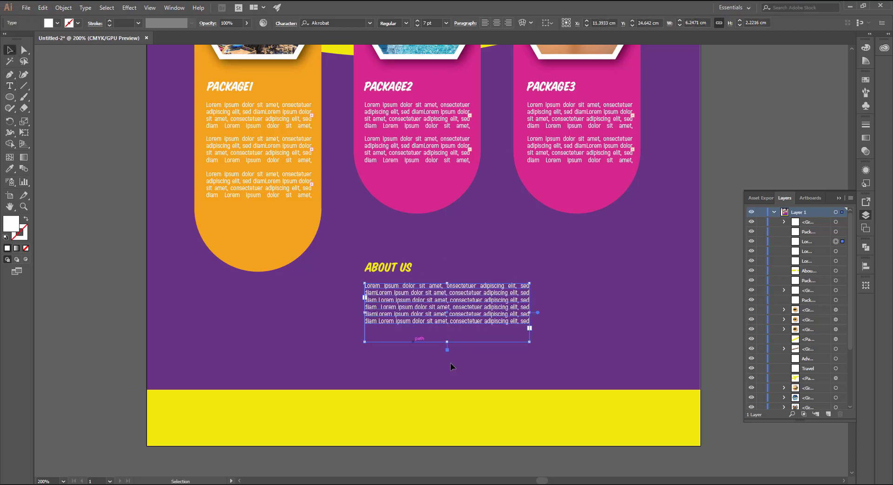
{"action": "left_click_drag", "start_coordinate": [448, 342], "coordinate": [448, 323]}
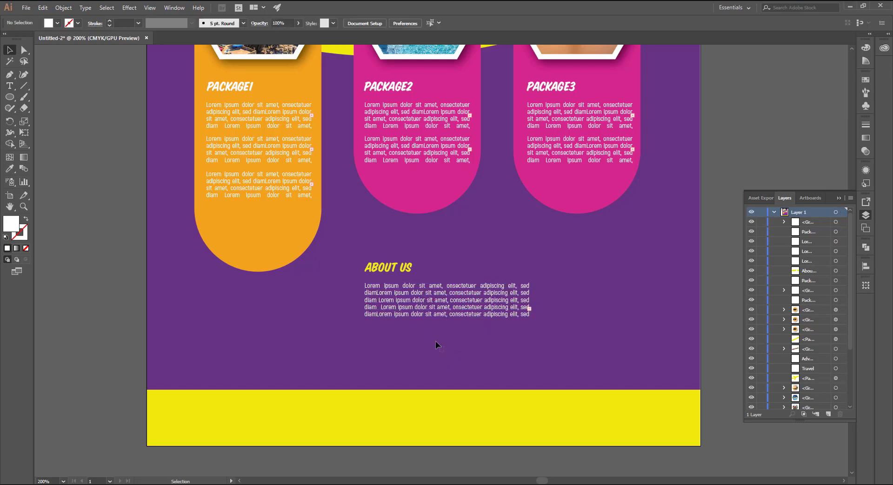
{"action": "left_click", "coordinate": [392, 275], "text": "shift"}
{"action": "left_click_drag", "start_coordinate": [392, 279], "coordinate": [354, 279]}
Duplicate the About Us heading and paragraph to the right.
{"action": "left_click", "coordinate": [359, 334]}
{"action": "left_click_drag", "start_coordinate": [432, 369], "coordinate": [404, 359]}
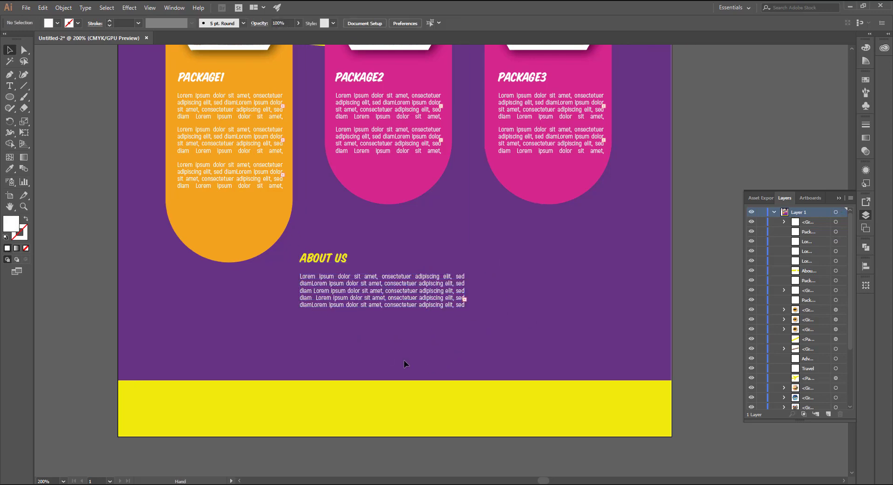
{"action": "mouse_move", "coordinate": [328, 250]}
{"action": "left_mouse_down"}
{"action": "mouse_move", "coordinate": [368, 284]}
{"action": "mouse_move", "coordinate": [548, 284]}
{"action": "left_mouse_up"}
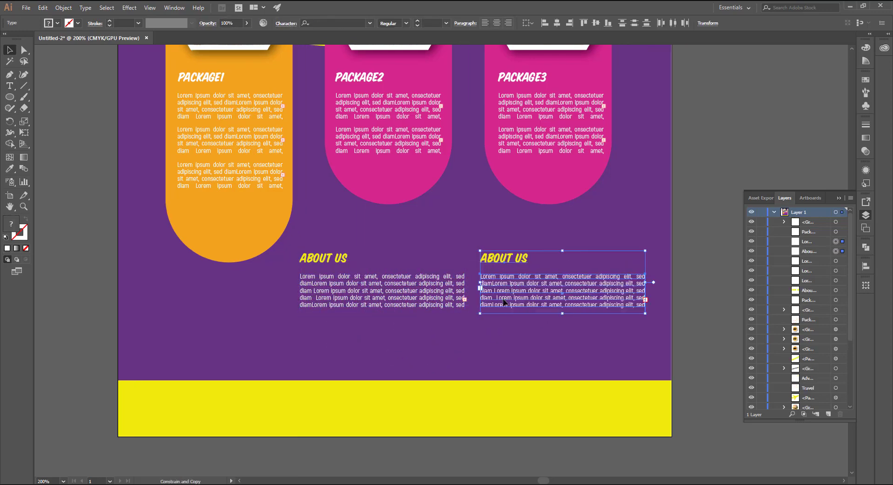
Replace the right-hand ABOUT US heading text with OUR SERVICE.
{"action": "left_click", "coordinate": [498, 329]}
{"action": "key", "text": "t"}
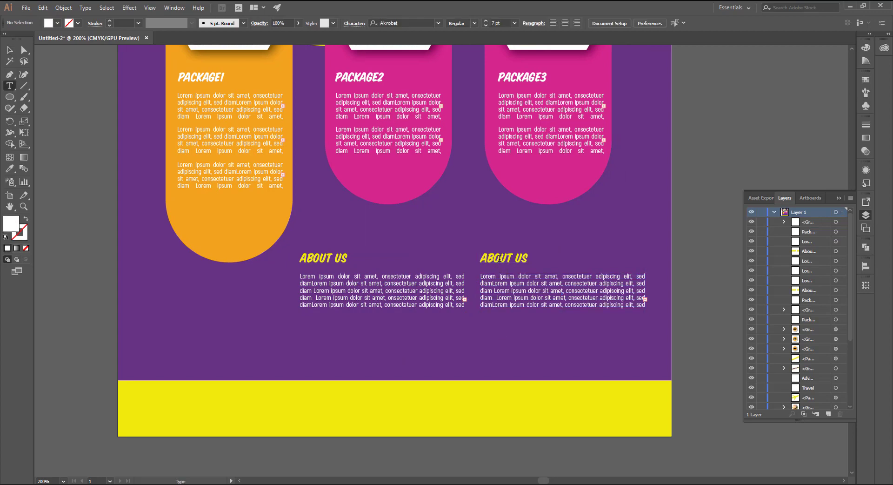
{"action": "triple_click", "coordinate": [497, 263]}
{"action": "type", "text": "our"}
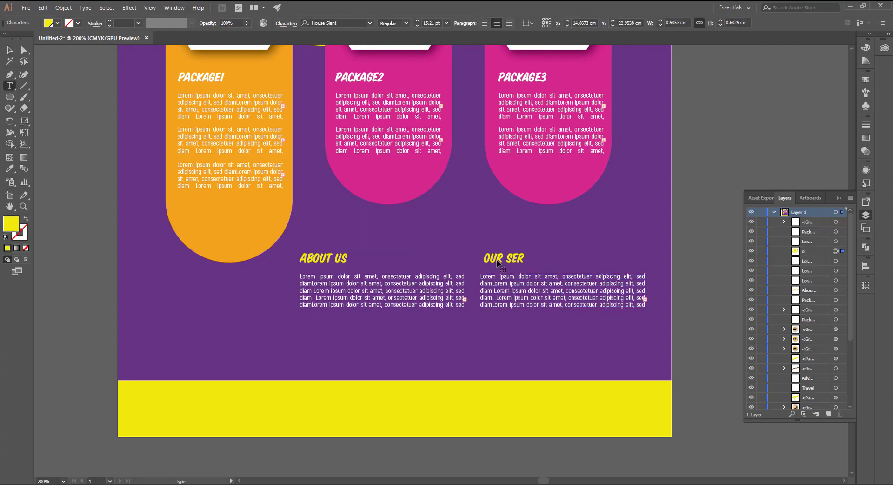
{"action": "type", "text": "vice"}
{"action": "left_click", "coordinate": [10, 50]}
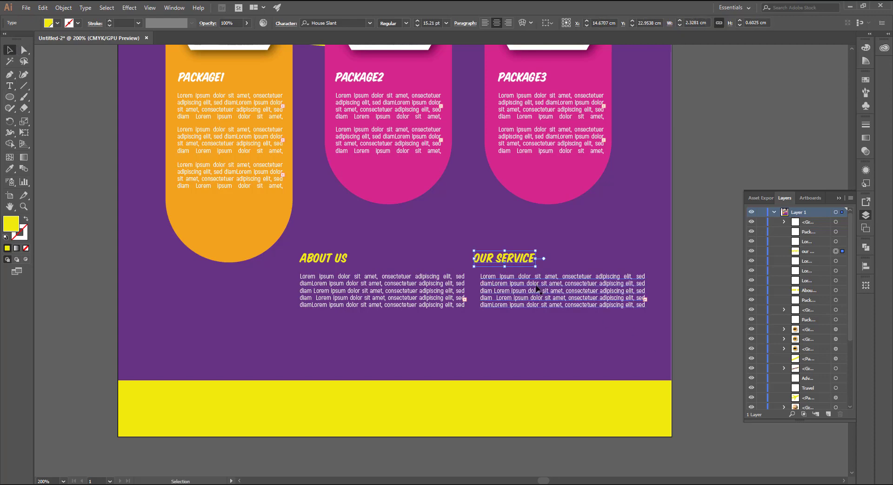
{"action": "scroll", "coordinate": [512, 260], "scroll_direction": "up", "scroll_amount": 2, "text": "alt"}
{"action": "left_click", "coordinate": [454, 234]}
{"action": "scroll", "coordinate": [486, 242], "scroll_direction": "down", "scroll_amount": 2, "text": "alt"}
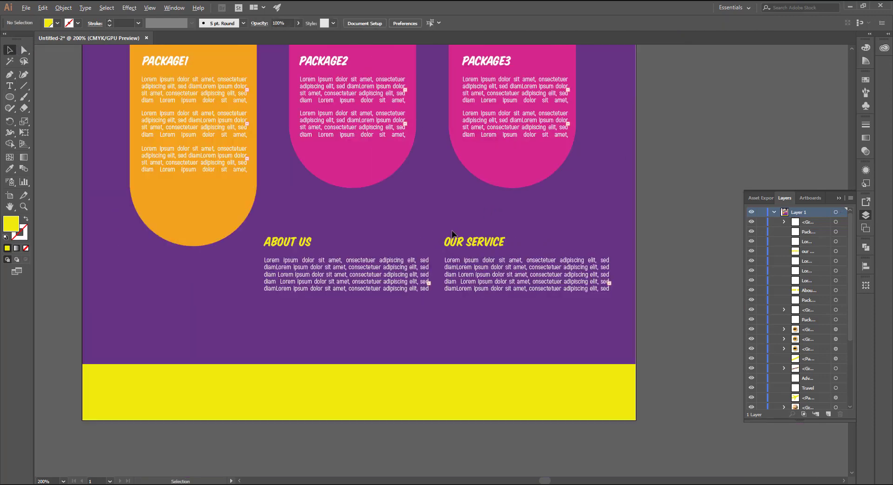
{"action": "scroll", "coordinate": [386, 307], "scroll_direction": "down", "scroll_amount": 1}
{"action": "scroll", "coordinate": [381, 400], "scroll_direction": "down", "scroll_amount": 1}
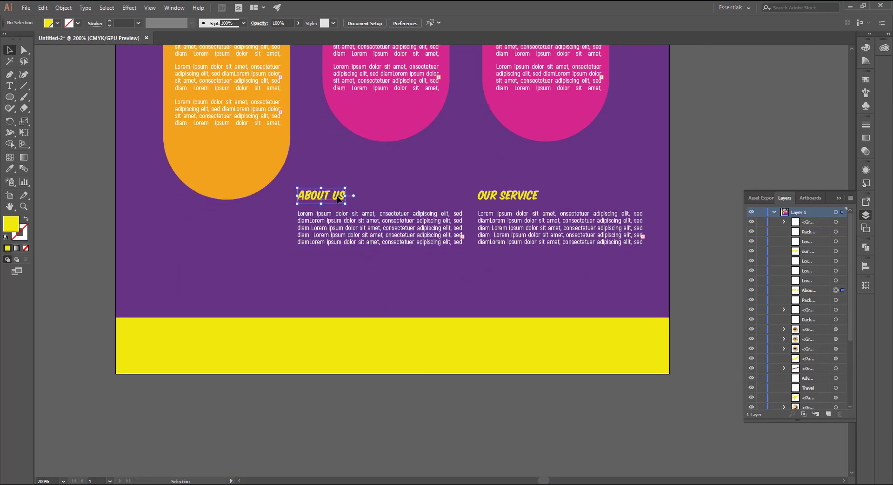
Copy the ABOUT US heading into the yellow footer and make it white.
{"action": "left_click_drag", "start_coordinate": [321, 195], "coordinate": [345, 352], "text": "alt"}
{"action": "left_click", "coordinate": [57, 23]}
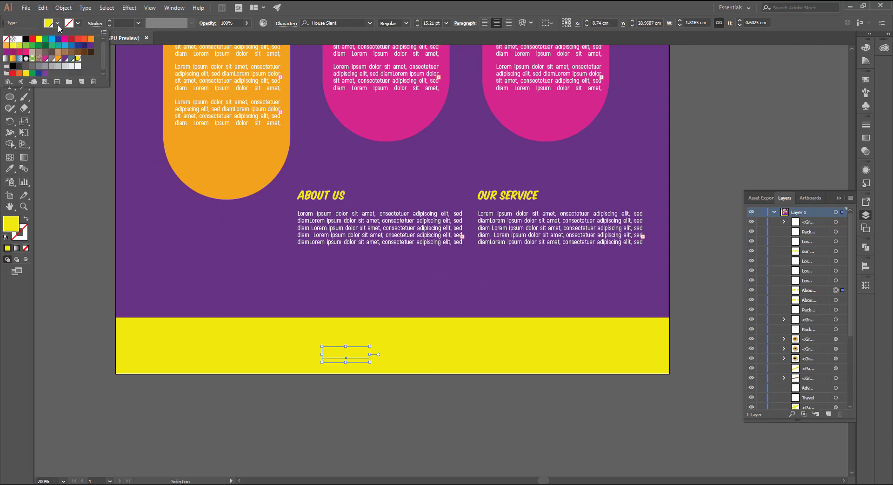
{"action": "left_click", "coordinate": [19, 39]}
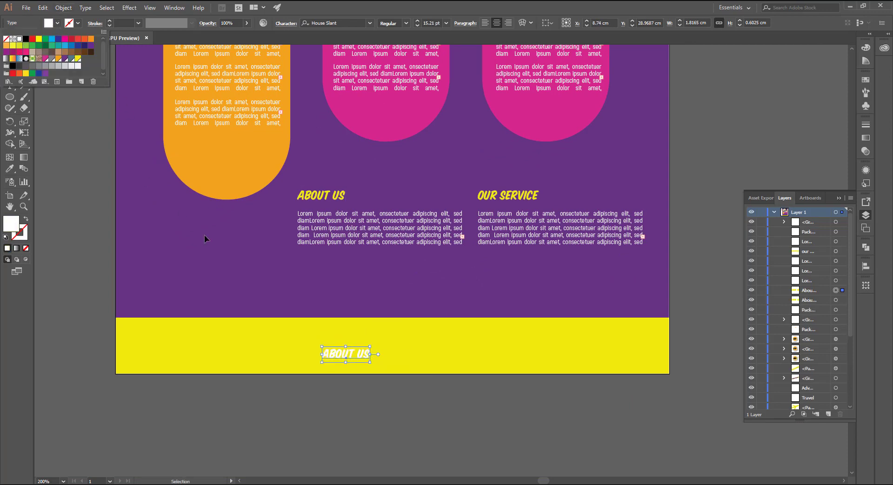
{"action": "left_click", "coordinate": [326, 262]}
{"action": "double_click", "coordinate": [356, 353]}
{"action": "key", "text": "ctrl+a"}
{"action": "type", "text": "www"}
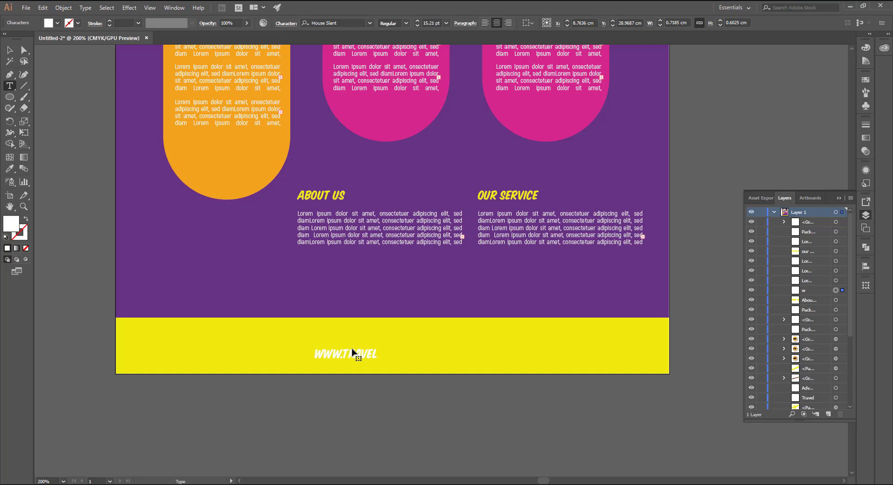
{"action": "type", "text": ".com / w"}
{"action": "key", "text": "BackSpace"}
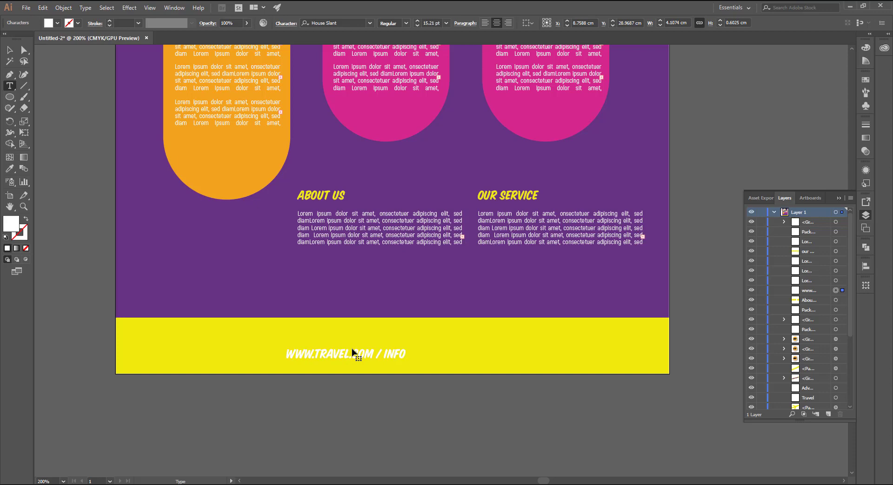
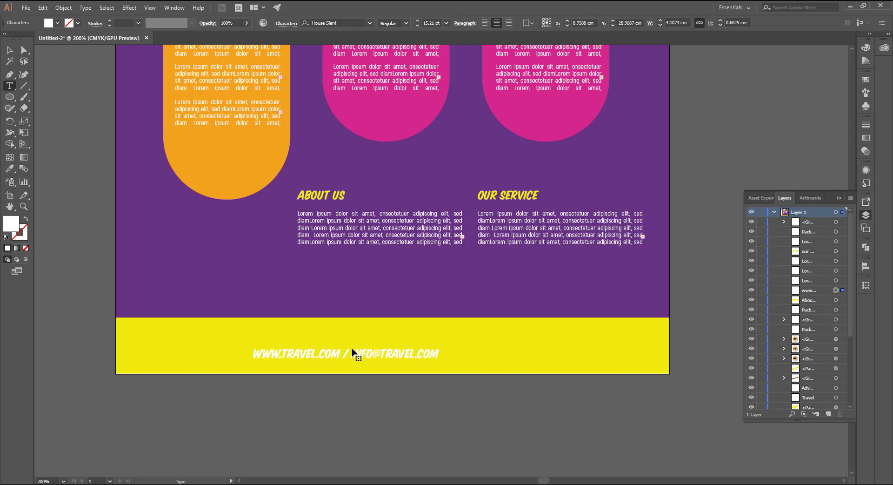
{"action": "left_click", "coordinate": [7, 48]}
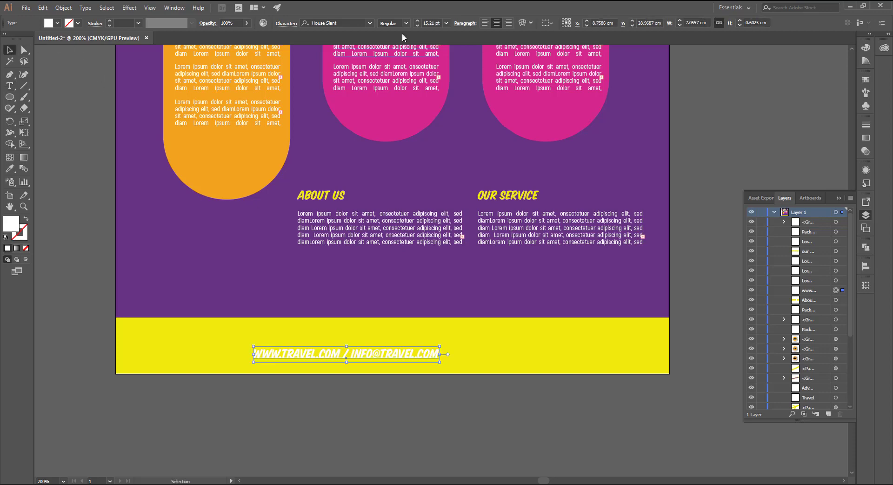
Centre the footer text horizontally on the artboard and nudge it up slightly.
{"action": "left_click", "coordinate": [546, 23]}
{"action": "left_click", "coordinate": [582, 42]}
{"action": "left_click", "coordinate": [571, 23]}
{"action": "left_click", "coordinate": [493, 392]}
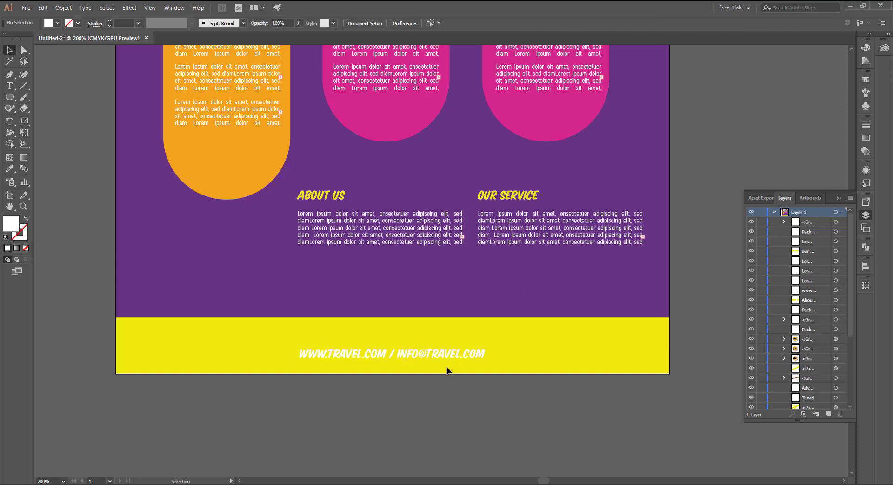
{"action": "left_click_drag", "start_coordinate": [444, 365], "coordinate": [443, 357]}
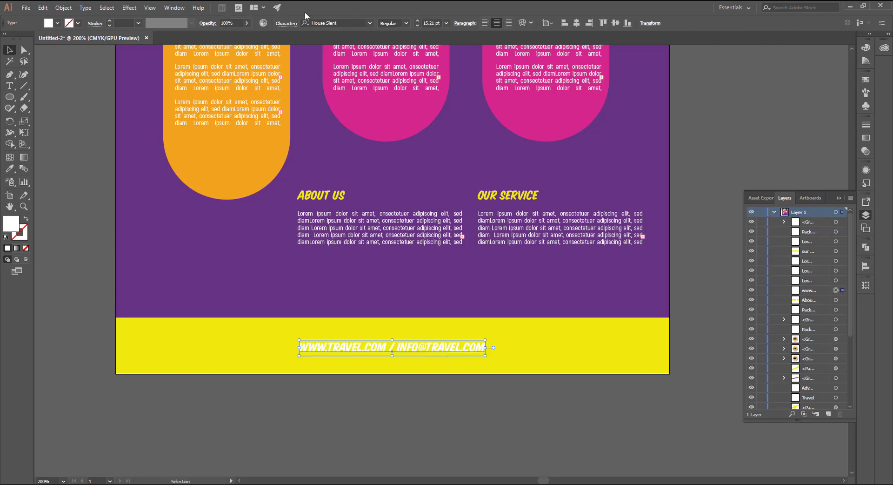
Increase the footer text's letter spacing in several steps.
{"action": "left_click", "coordinate": [289, 25]}
{"action": "left_click", "coordinate": [261, 89]}
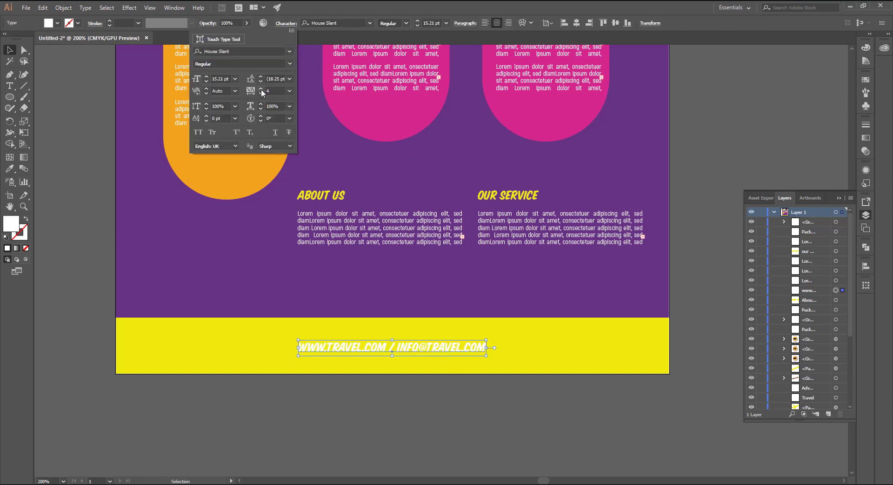
{"action": "left_click", "coordinate": [261, 89]}
{"action": "left_click", "coordinate": [261, 89]}
{"action": "left_click", "coordinate": [261, 88]}
{"action": "left_click", "coordinate": [261, 89]}
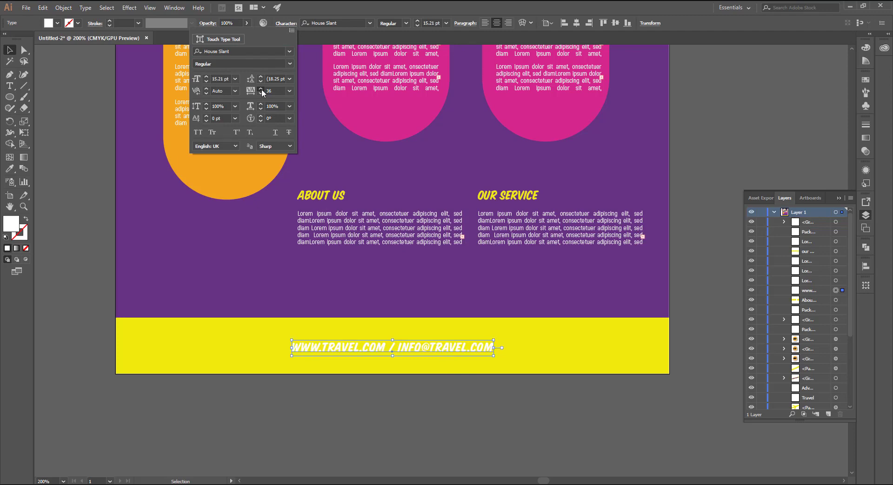
{"action": "left_click", "coordinate": [261, 88]}
{"action": "left_click", "coordinate": [261, 88]}
{"action": "left_click", "coordinate": [261, 89]}
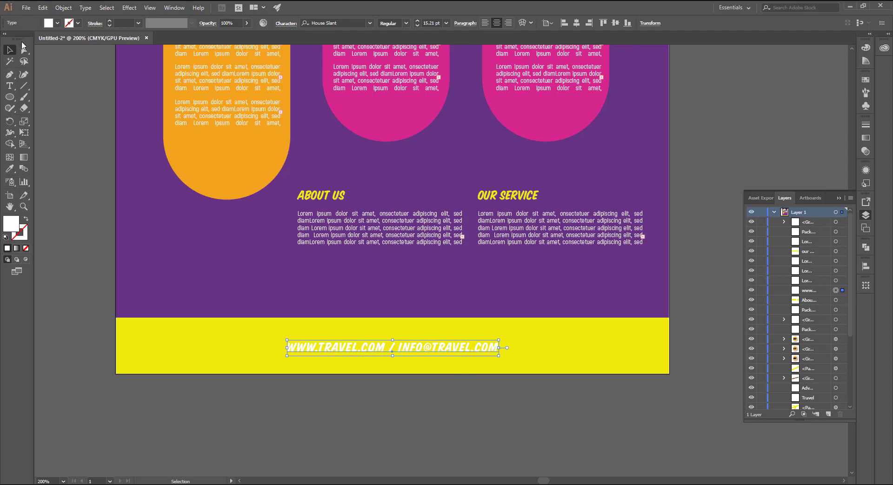
Change the footer text fill to black.
{"action": "left_click", "coordinate": [57, 23]}
{"action": "left_click", "coordinate": [26, 41]}
{"action": "left_click", "coordinate": [79, 124]}
Zoom out and move the About Us and Our Service block slightly lower.
{"action": "key", "text": "ctrl+minus"}
{"action": "scroll", "coordinate": [241, 245], "scroll_direction": "up", "scroll_amount": 5}
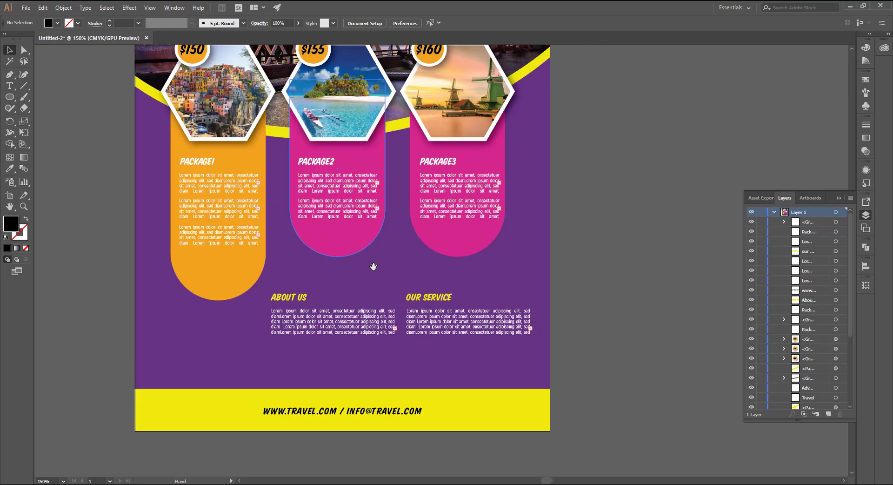
{"action": "scroll", "coordinate": [372, 253], "scroll_direction": "up", "scroll_amount": 2}
{"action": "key", "text": "ctrl+minus"}
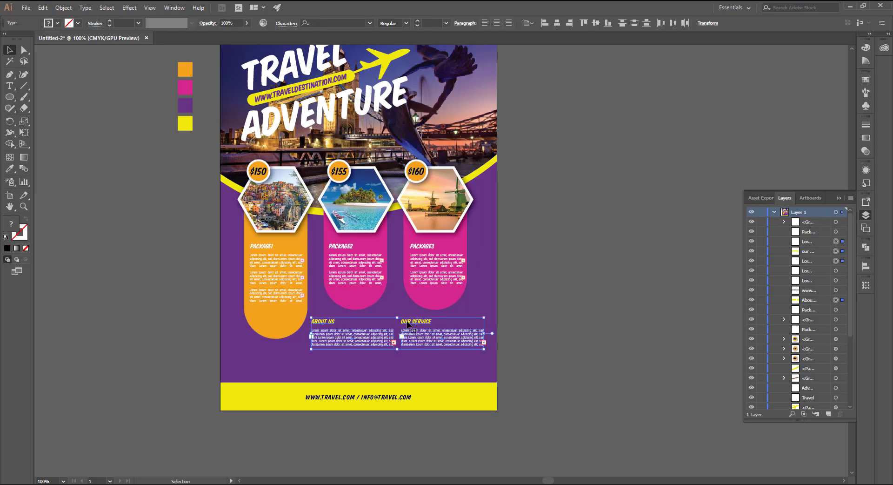
{"action": "left_click_drag", "start_coordinate": [325, 320], "coordinate": [325, 335]}
{"action": "left_click", "coordinate": [496, 269]}
Marquee-select the Package3 column's shape, text, photo and price badge.
{"action": "left_click_drag", "start_coordinate": [458, 202], "coordinate": [441, 255]}
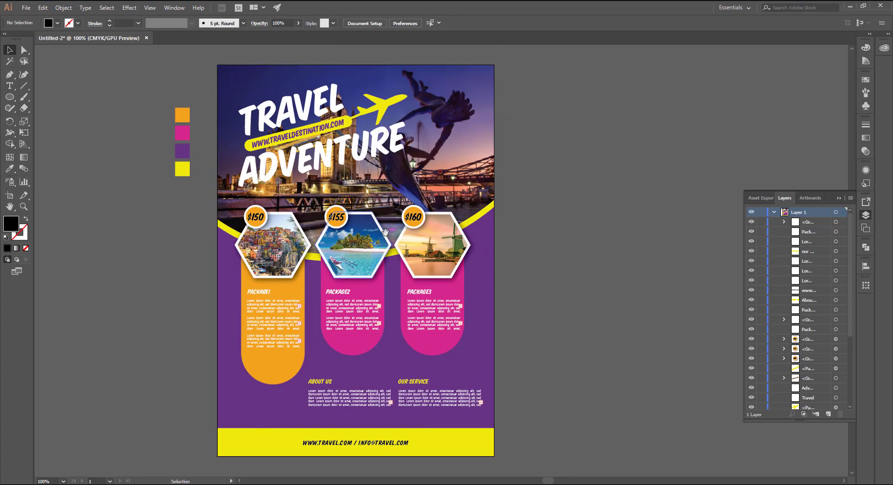
{"action": "scroll", "coordinate": [441, 256], "scroll_direction": "up", "scroll_amount": 2}
{"action": "scroll", "coordinate": [363, 254], "scroll_direction": "down", "scroll_amount": 2}
{"action": "left_click_drag", "start_coordinate": [362, 253], "coordinate": [361, 254]}
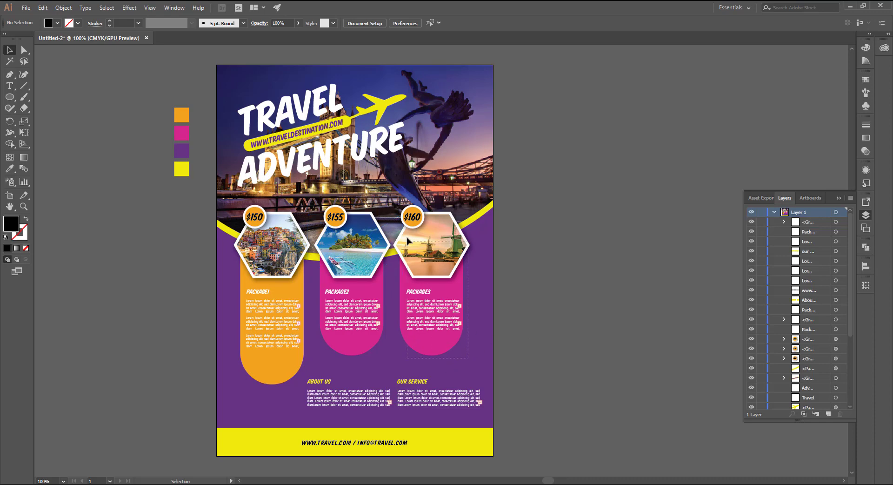
{"action": "left_click_drag", "start_coordinate": [467, 358], "coordinate": [410, 224]}
{"action": "left_click", "coordinate": [63, 8]}
Group the Package3, Package2 and Package1 columns individually.
{"action": "left_click", "coordinate": [70, 42]}
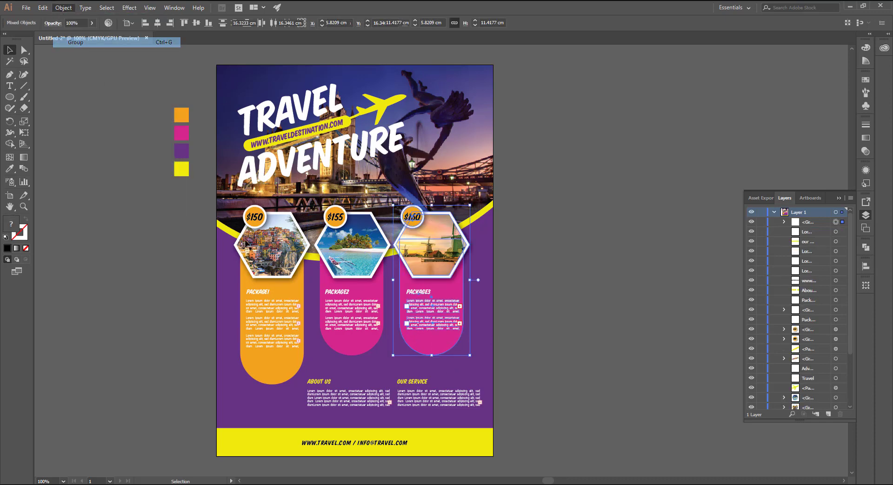
{"action": "left_click_drag", "start_coordinate": [326, 218], "coordinate": [325, 217]}
{"action": "left_click", "coordinate": [63, 8]}
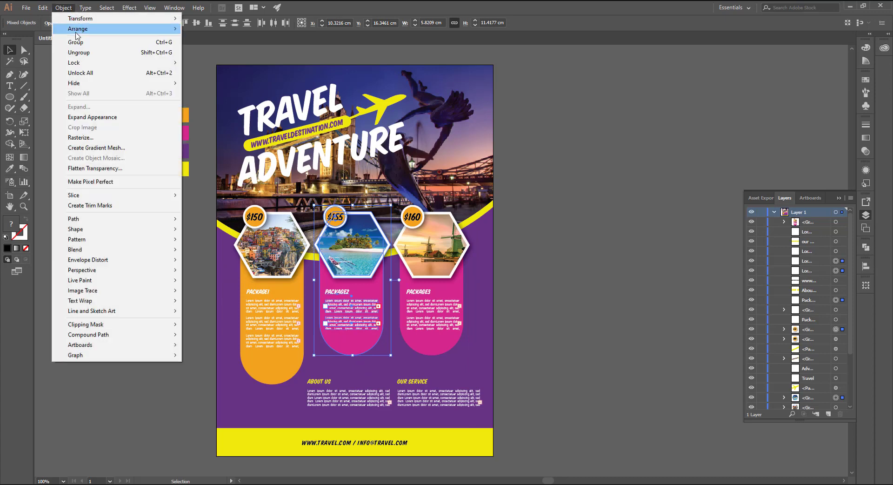
{"action": "left_click", "coordinate": [70, 42]}
{"action": "left_click_drag", "start_coordinate": [260, 284], "coordinate": [242, 224]}
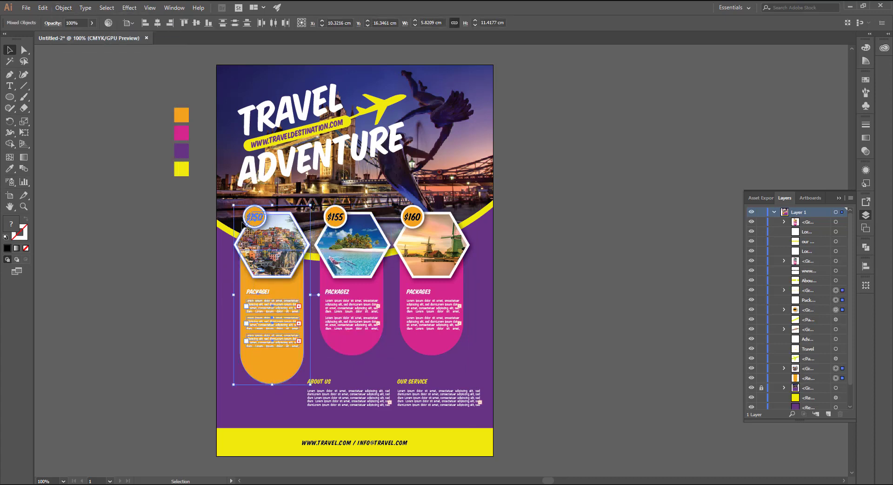
{"action": "left_click", "coordinate": [66, 8]}
{"action": "left_click", "coordinate": [70, 42]}
Distribute the three package columns evenly, aligned to the selection.
{"action": "left_click_drag", "start_coordinate": [414, 261], "coordinate": [426, 262]}
{"action": "left_click", "coordinate": [349, 260], "text": "shift"}
{"action": "left_click", "coordinate": [269, 261], "text": "shift"}
{"action": "left_click", "coordinate": [130, 23]}
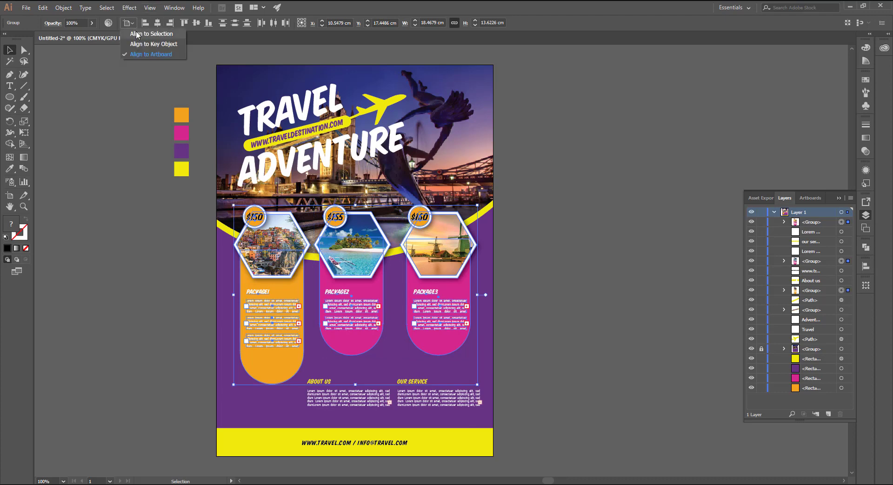
{"action": "left_click", "coordinate": [142, 34]}
{"action": "left_click", "coordinate": [274, 24]}
Combine the three package columns into a single group.
{"action": "left_click", "coordinate": [63, 8]}
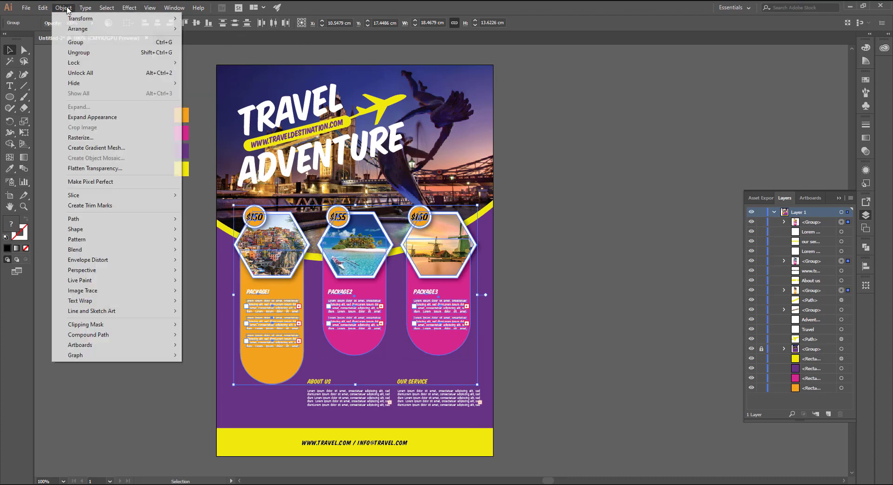
{"action": "left_click", "coordinate": [70, 42]}
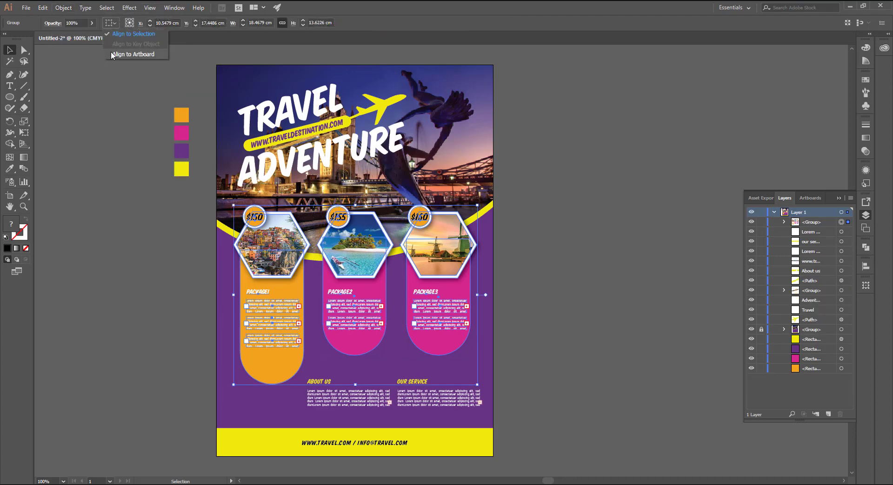
{"action": "left_click", "coordinate": [111, 52]}
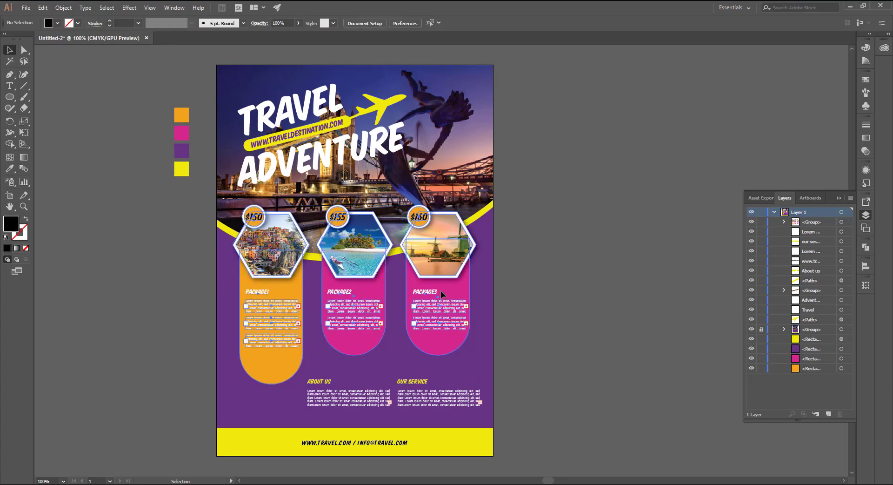
{"action": "left_click_drag", "start_coordinate": [512, 264], "coordinate": [507, 268]}
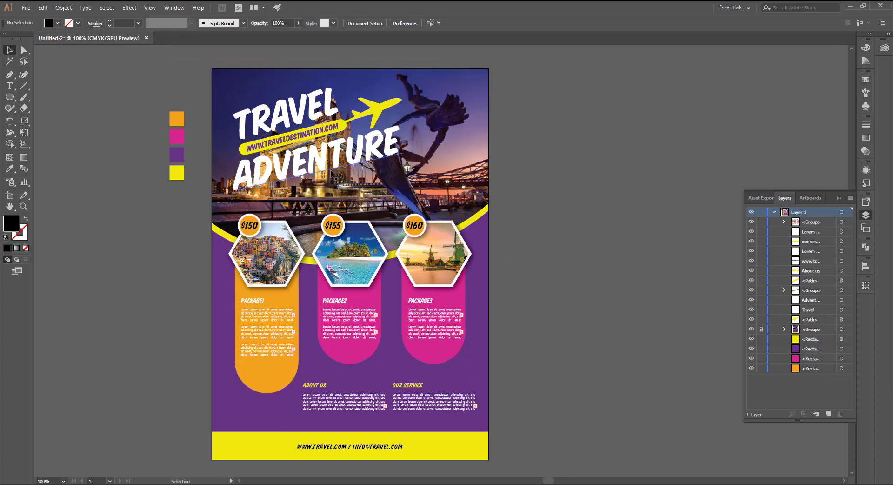
Apply a drop shadow to the TRAVEL and ADVENTURE title text.
{"action": "left_click", "coordinate": [284, 114]}
{"action": "left_click", "coordinate": [316, 159], "text": "shift"}
{"action": "left_click", "coordinate": [129, 8]}
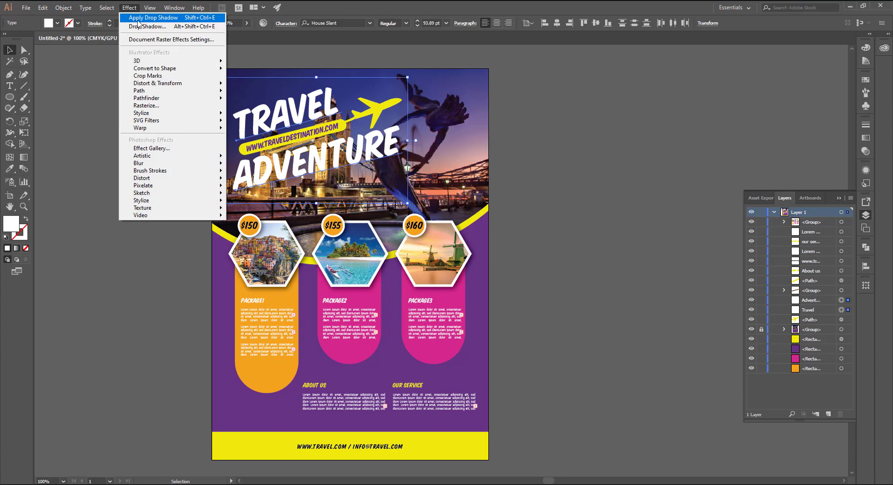
{"action": "left_click", "coordinate": [138, 18]}
Hide the Layers panel and fit the whole flyer in the window.
{"action": "left_click", "coordinate": [556, 210]}
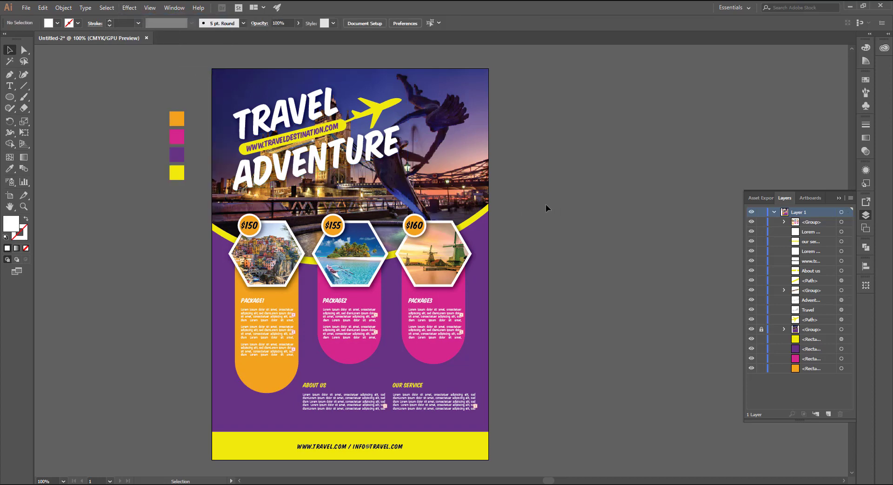
{"action": "left_click", "coordinate": [866, 214]}
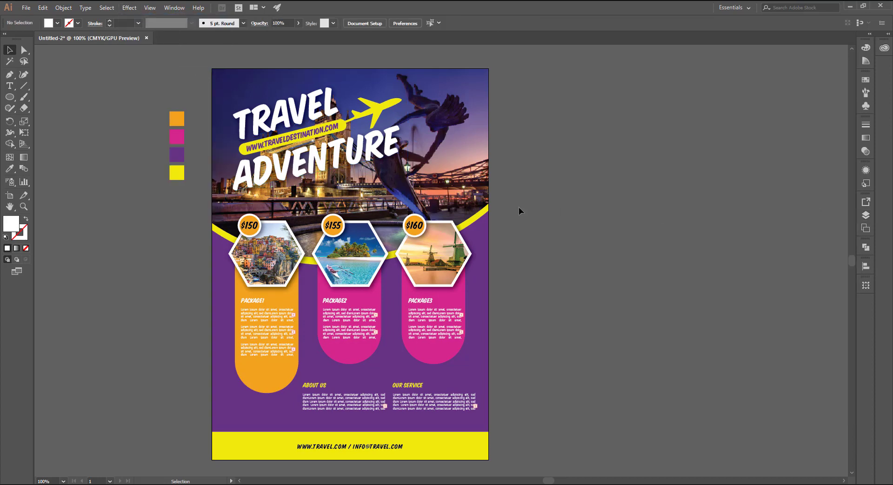
{"action": "key", "text": "ctrl+0"}
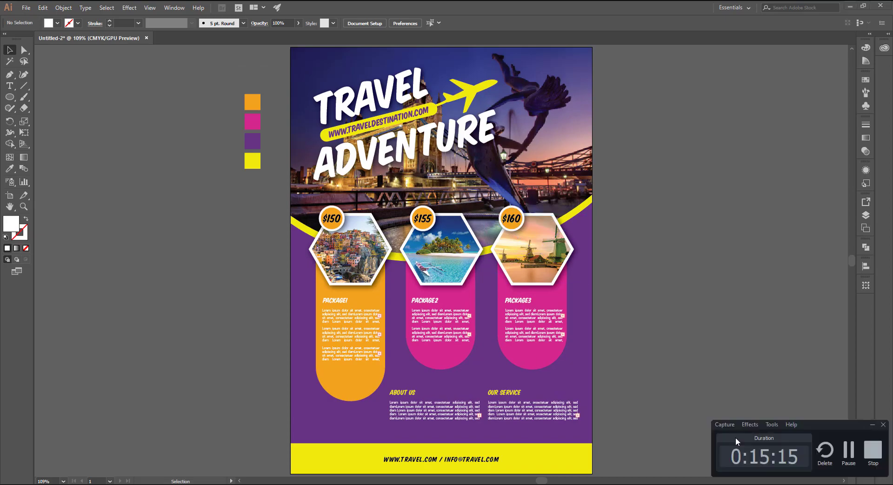